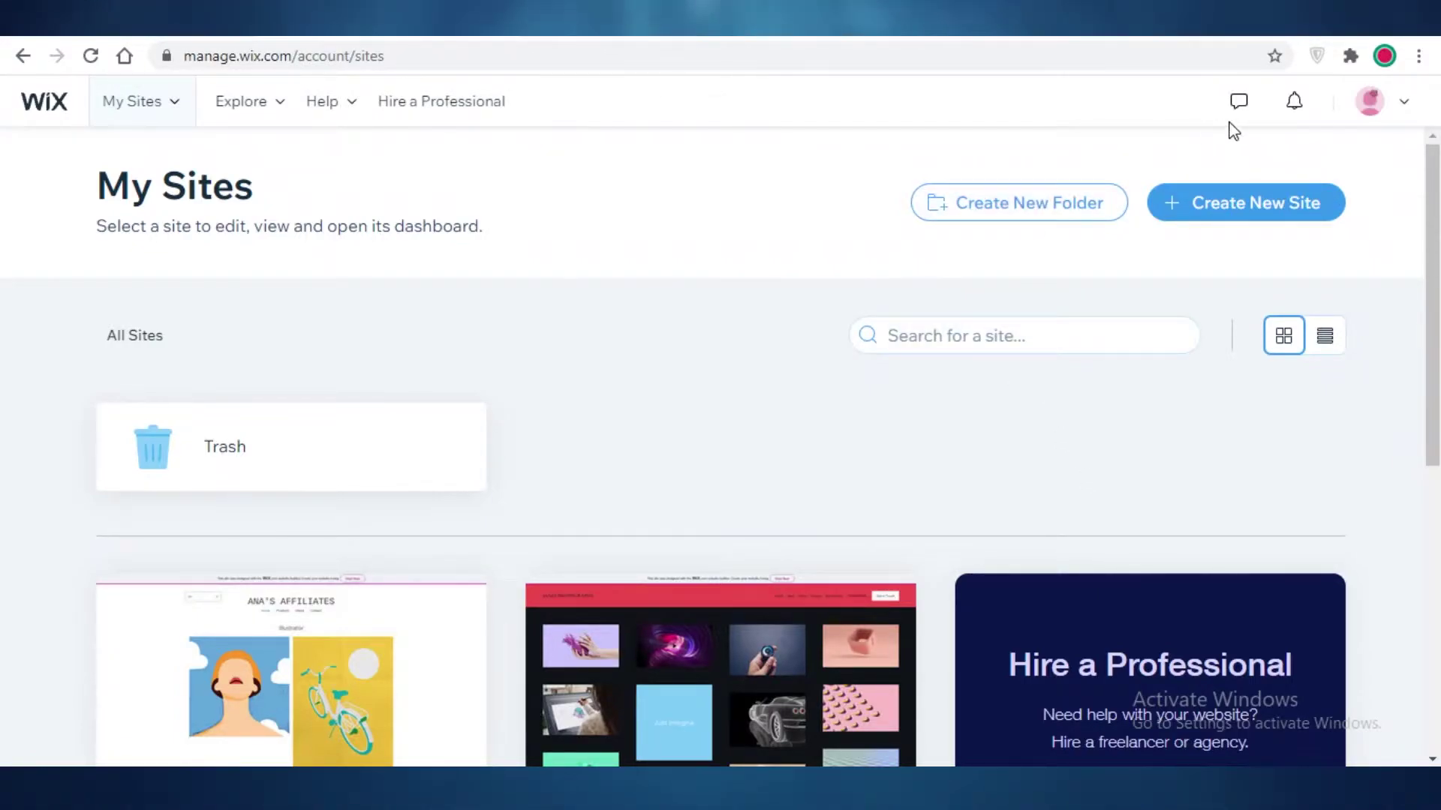
Start creating a new site and search the site types for 'WEDD'
click(1400, 105)
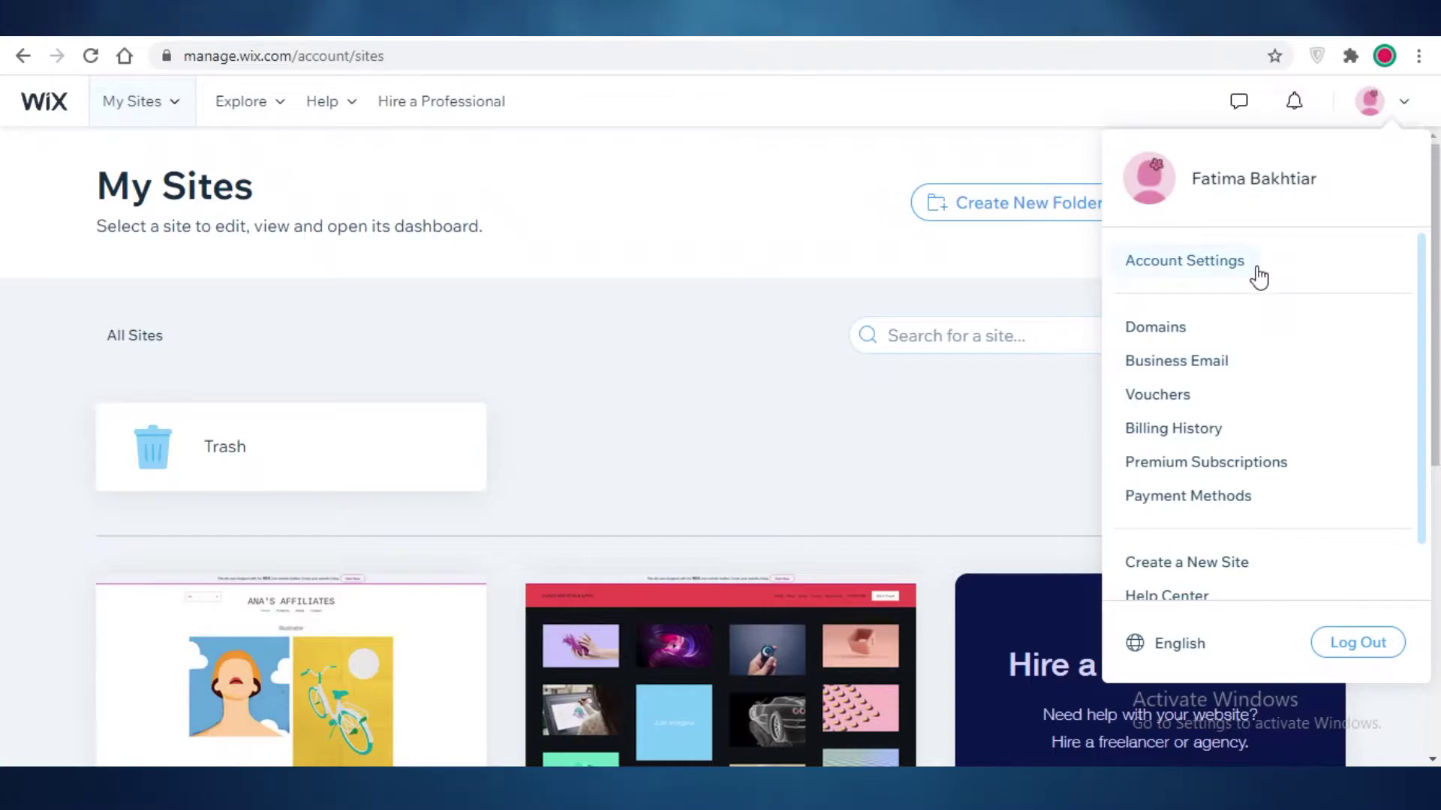
click(1379, 106)
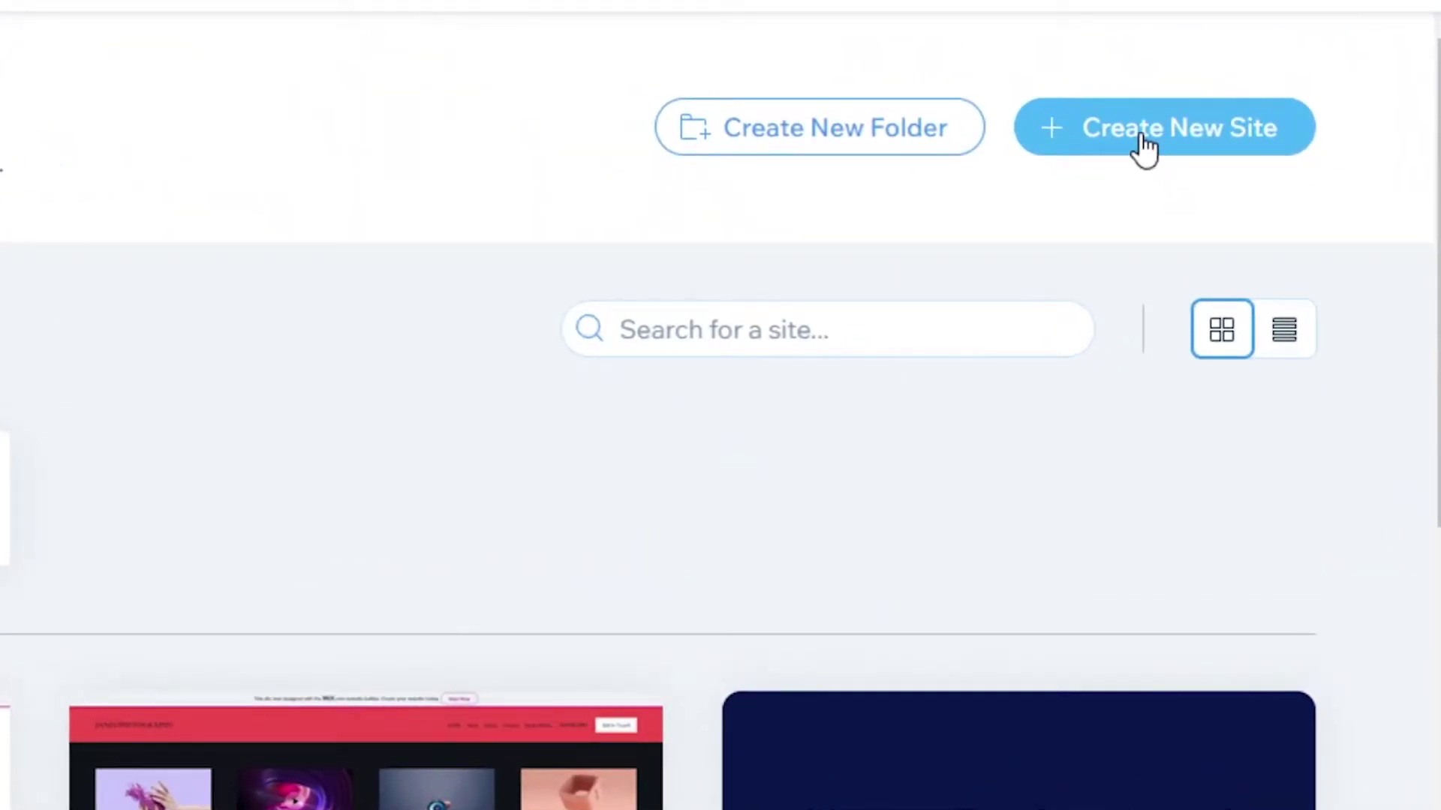
click(1144, 145)
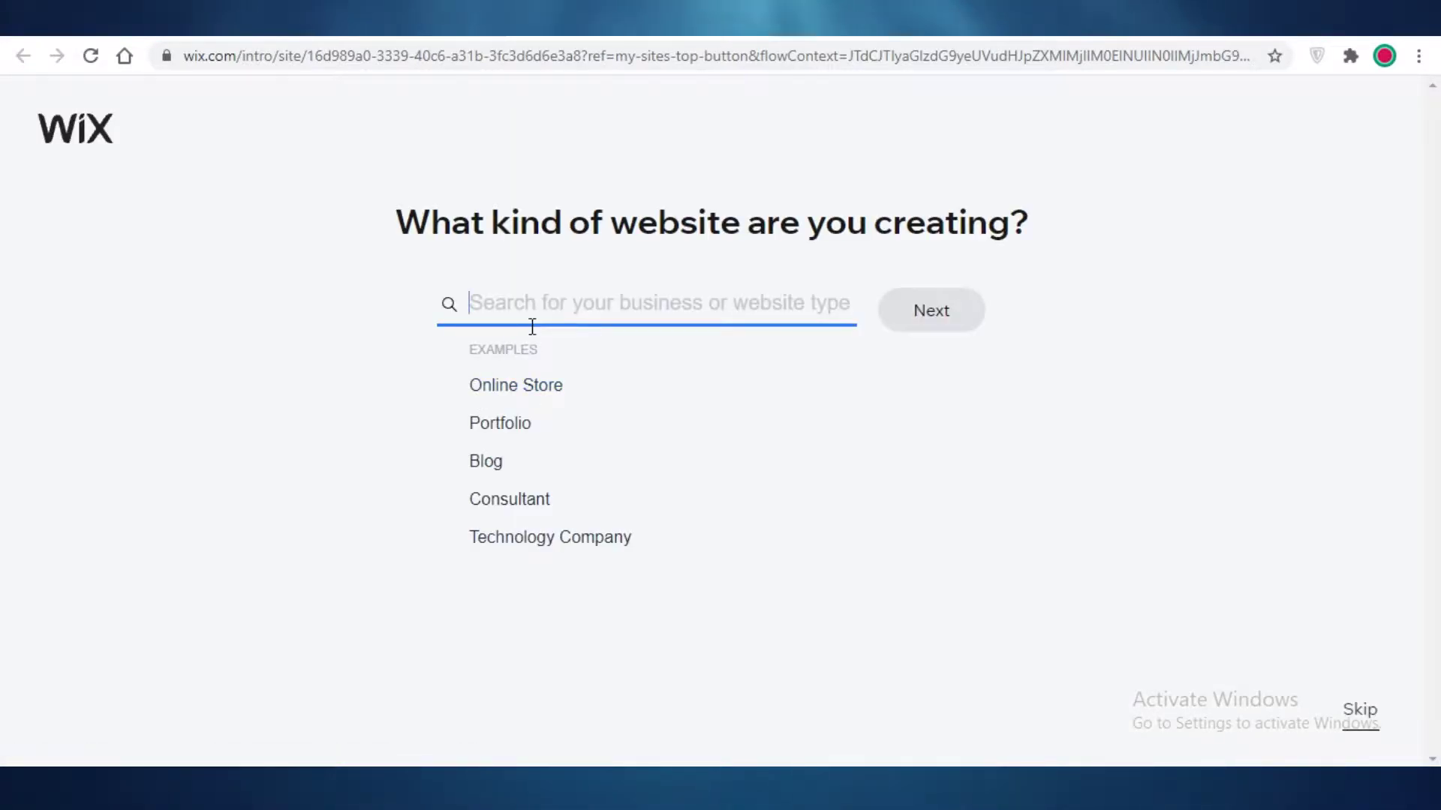
text(WEDDING)
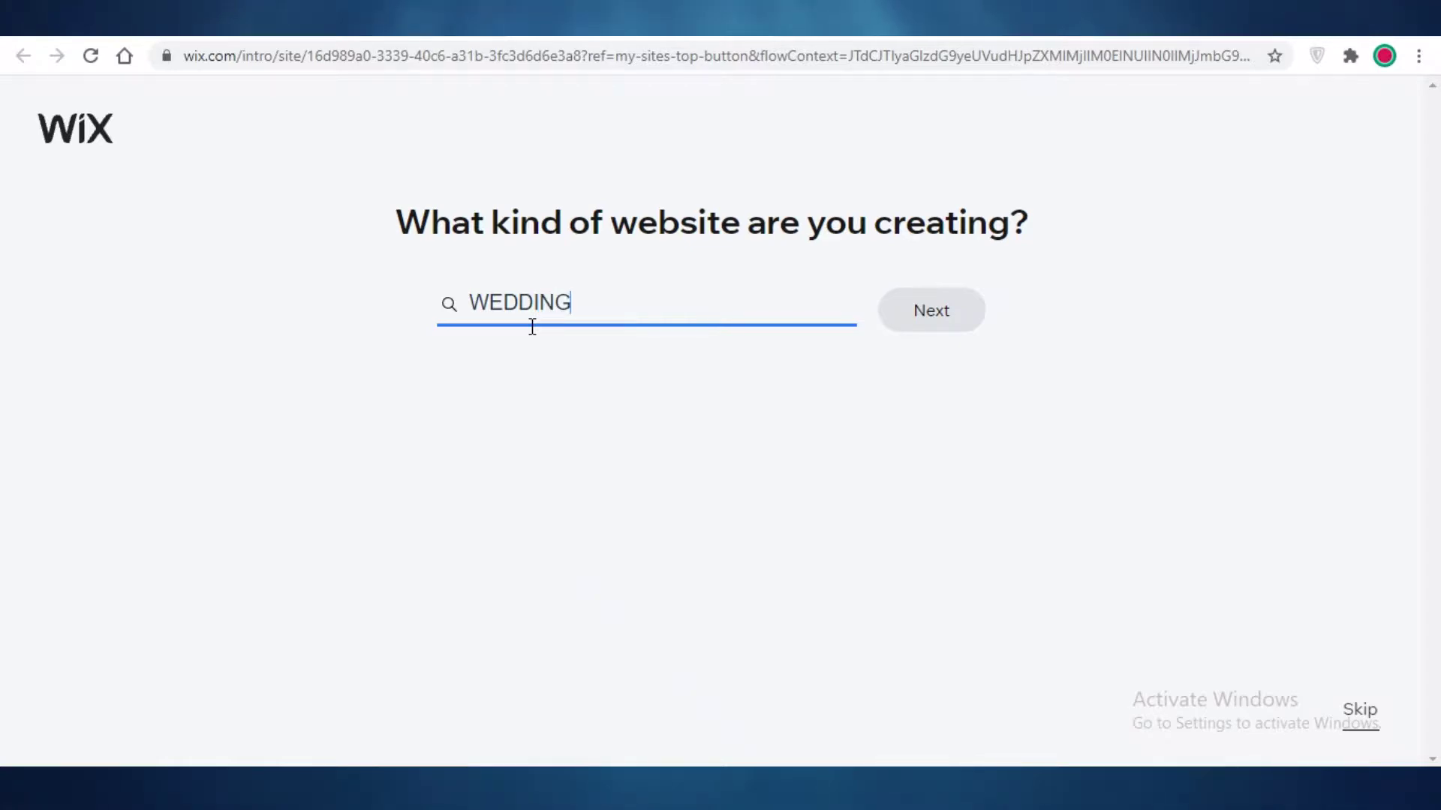
scroll(766, 398, down, 3)
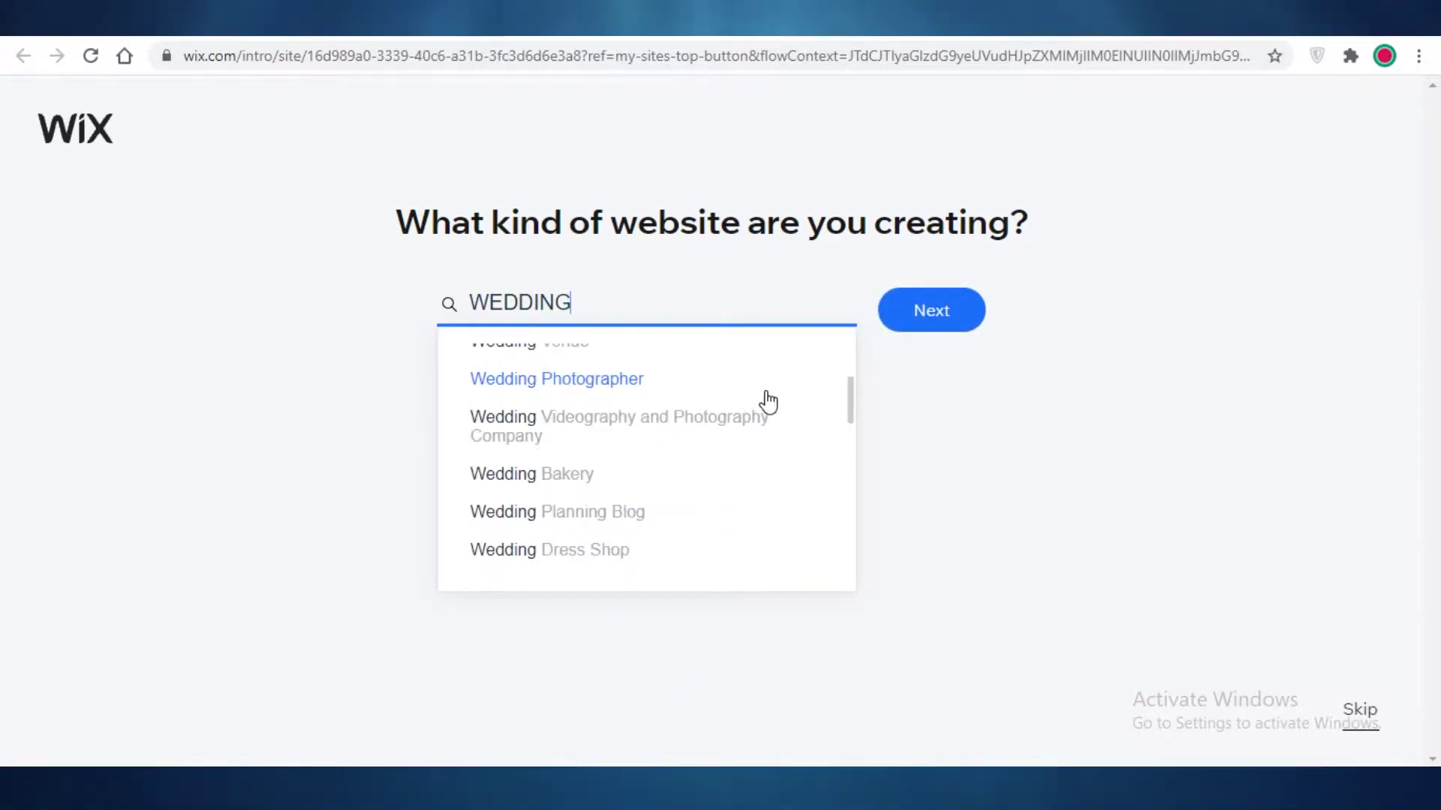
scroll(614, 525, down, 3)
scroll(613, 496, down, 3)
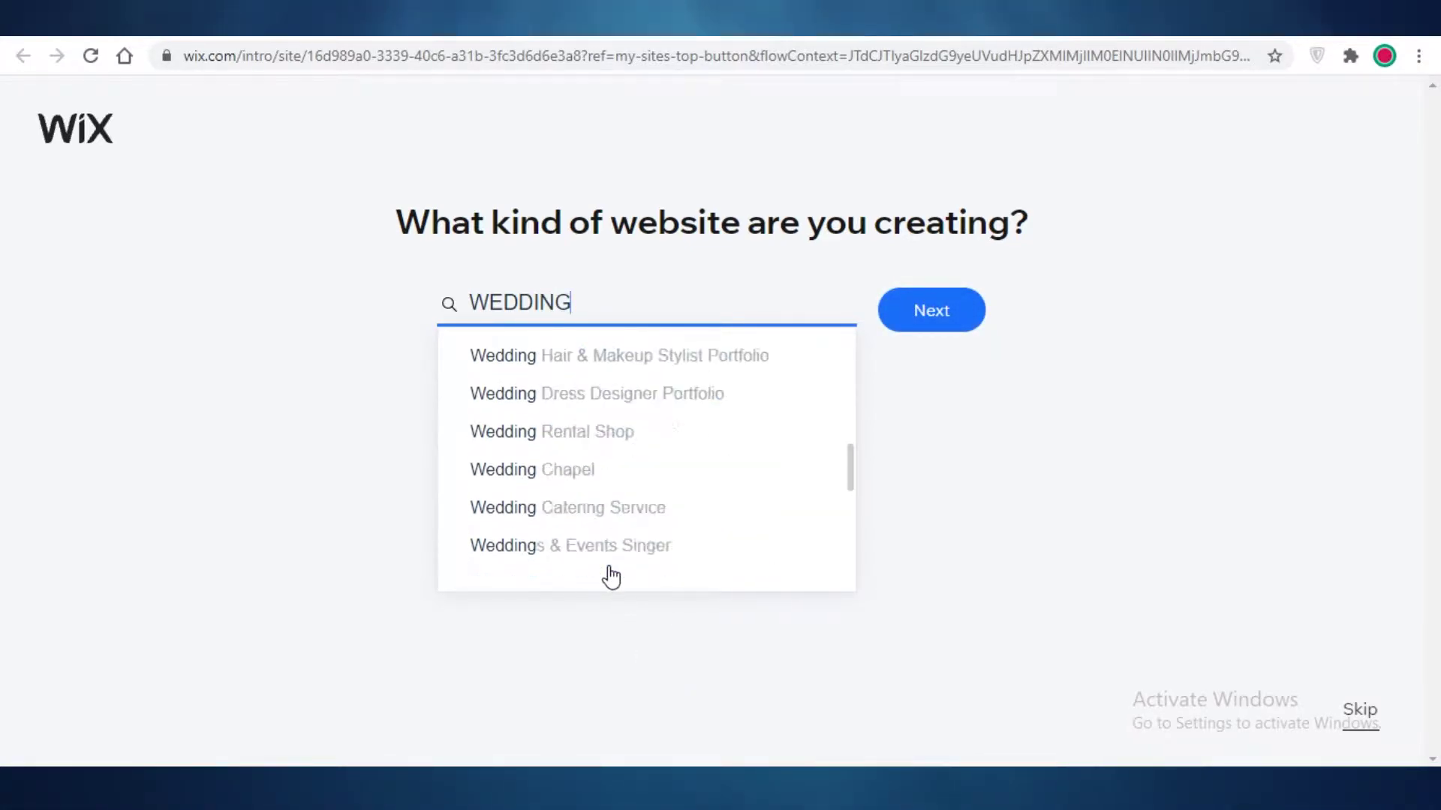
scroll(604, 576, up, 2)
scroll(563, 435, up, 5)
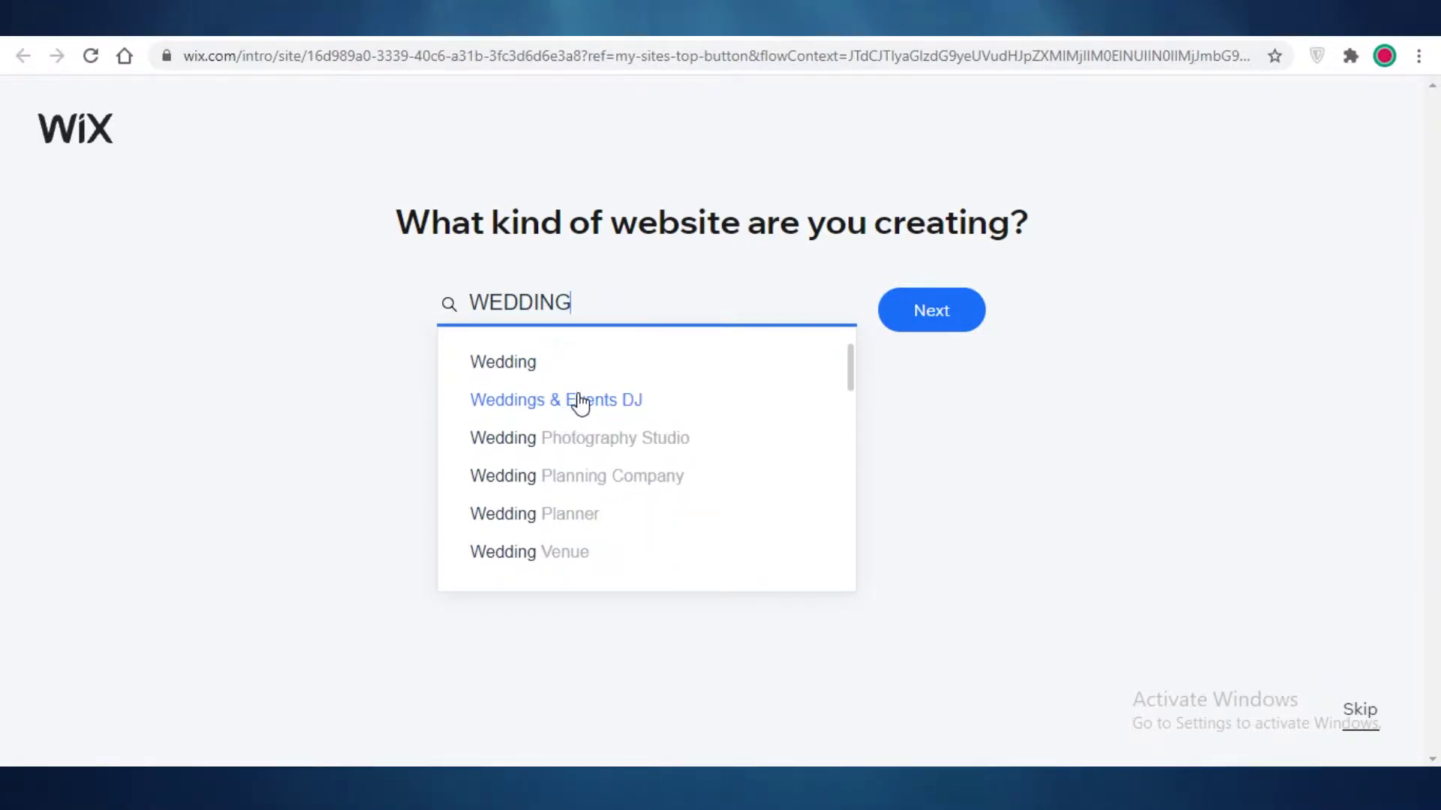
Choose the Wedding website type and opt to build it from a template
click(580, 375)
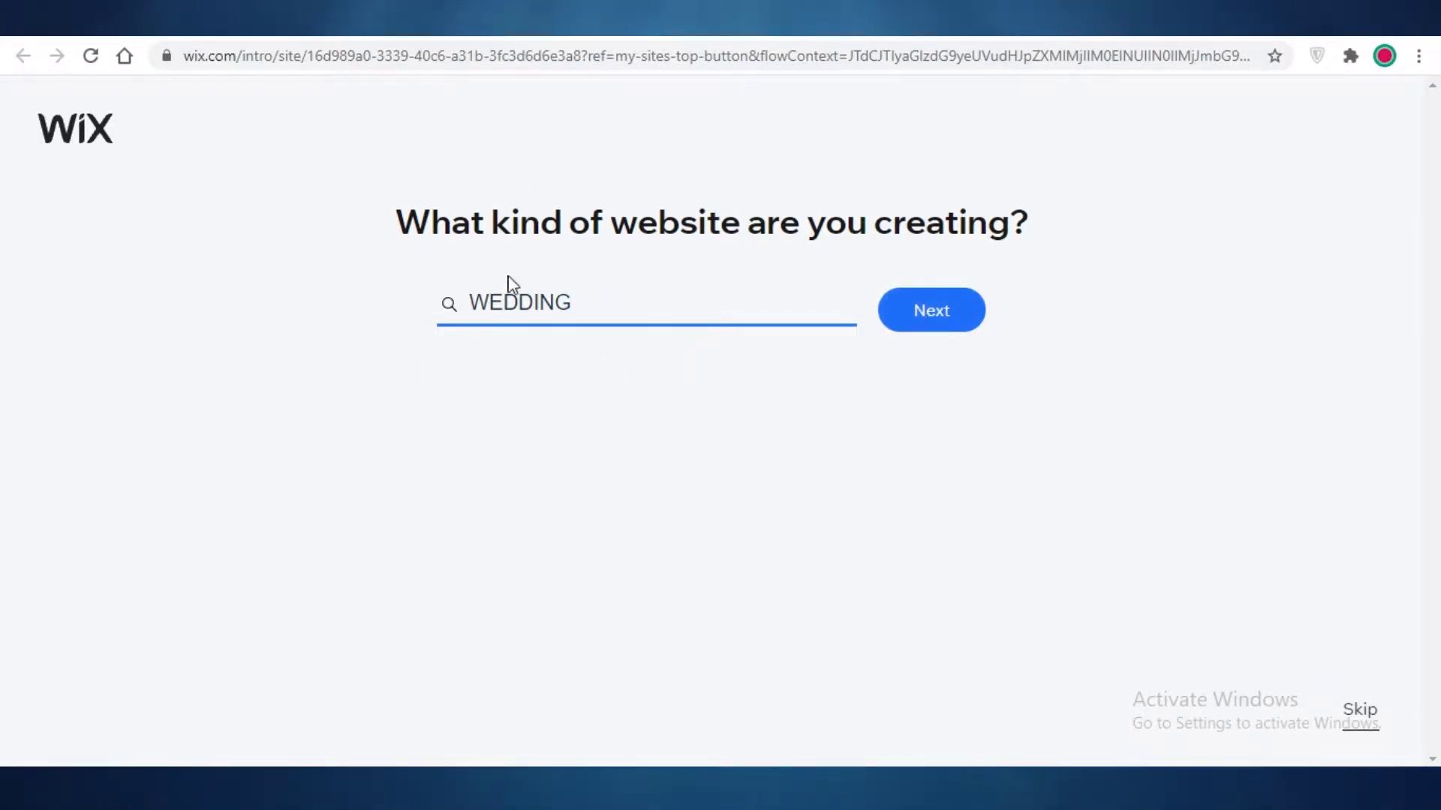
key(Return)
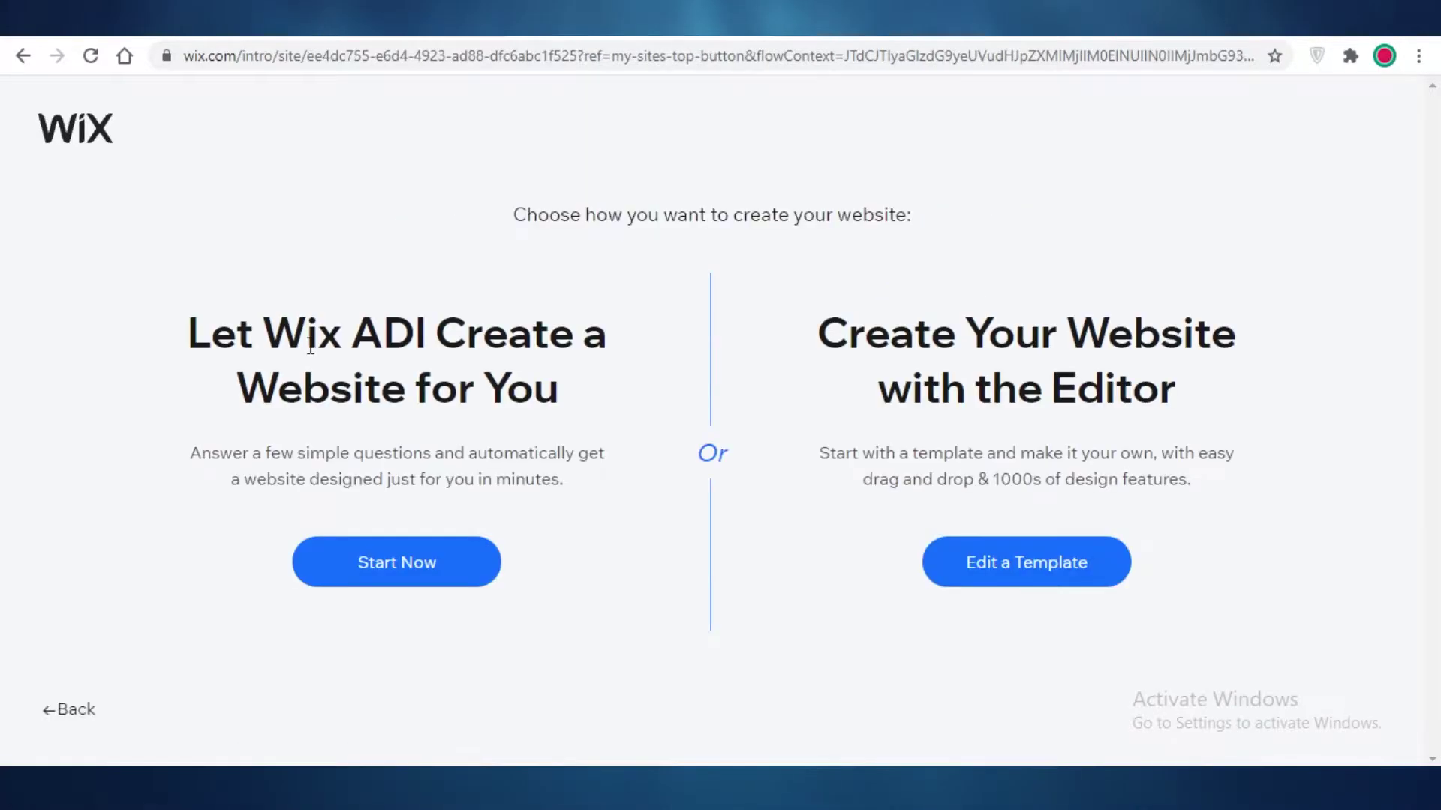
drag(355, 342, 425, 342)
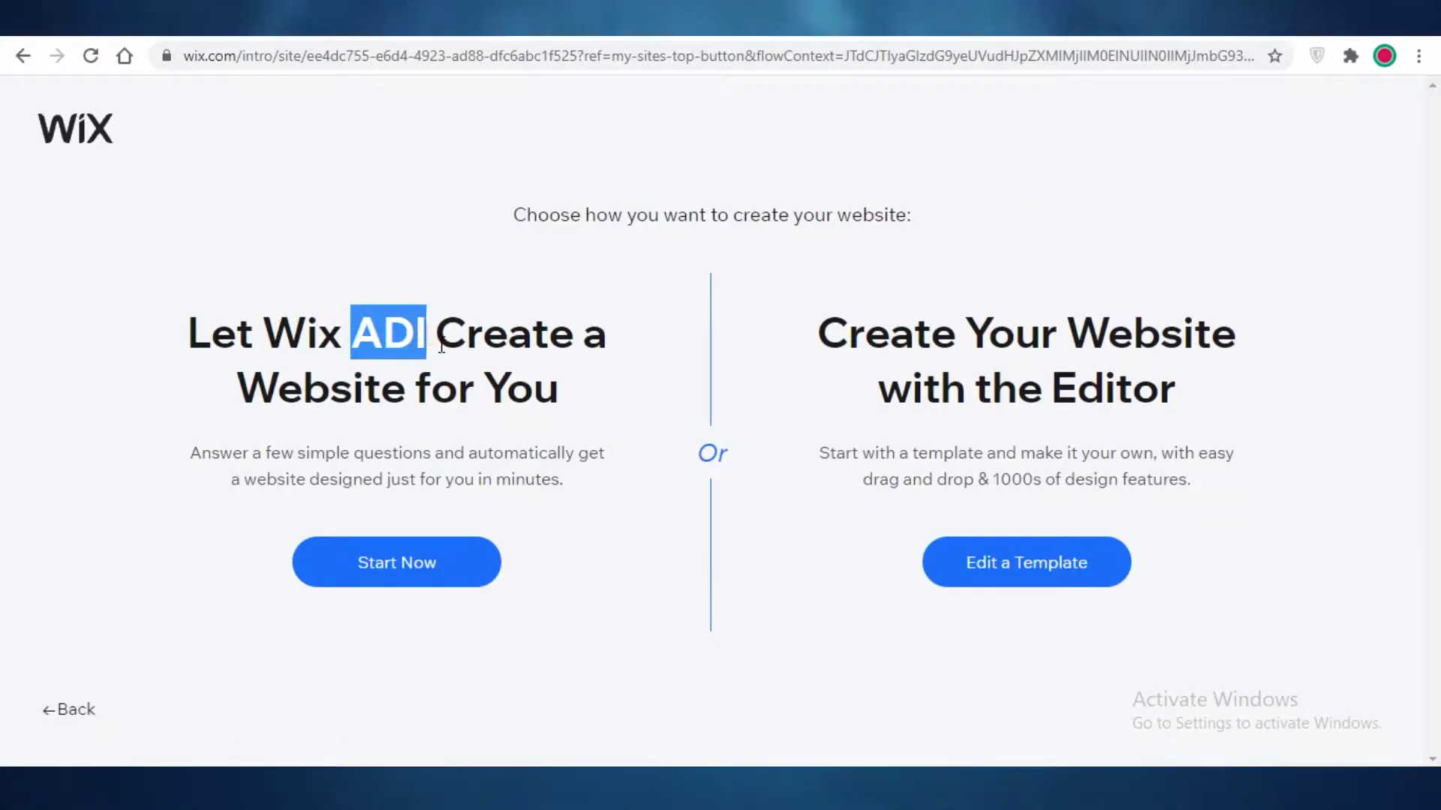
click(425, 343)
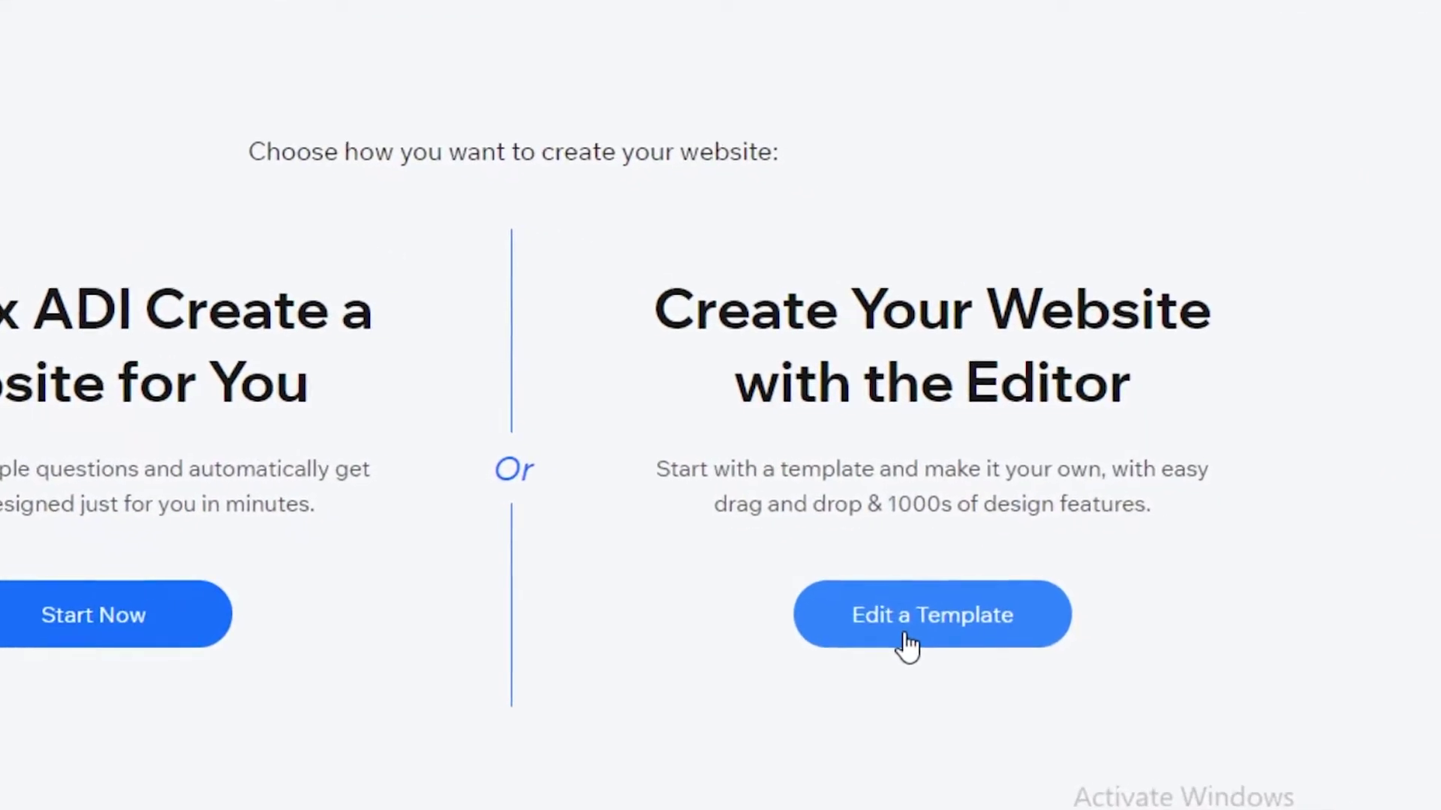
click(908, 637)
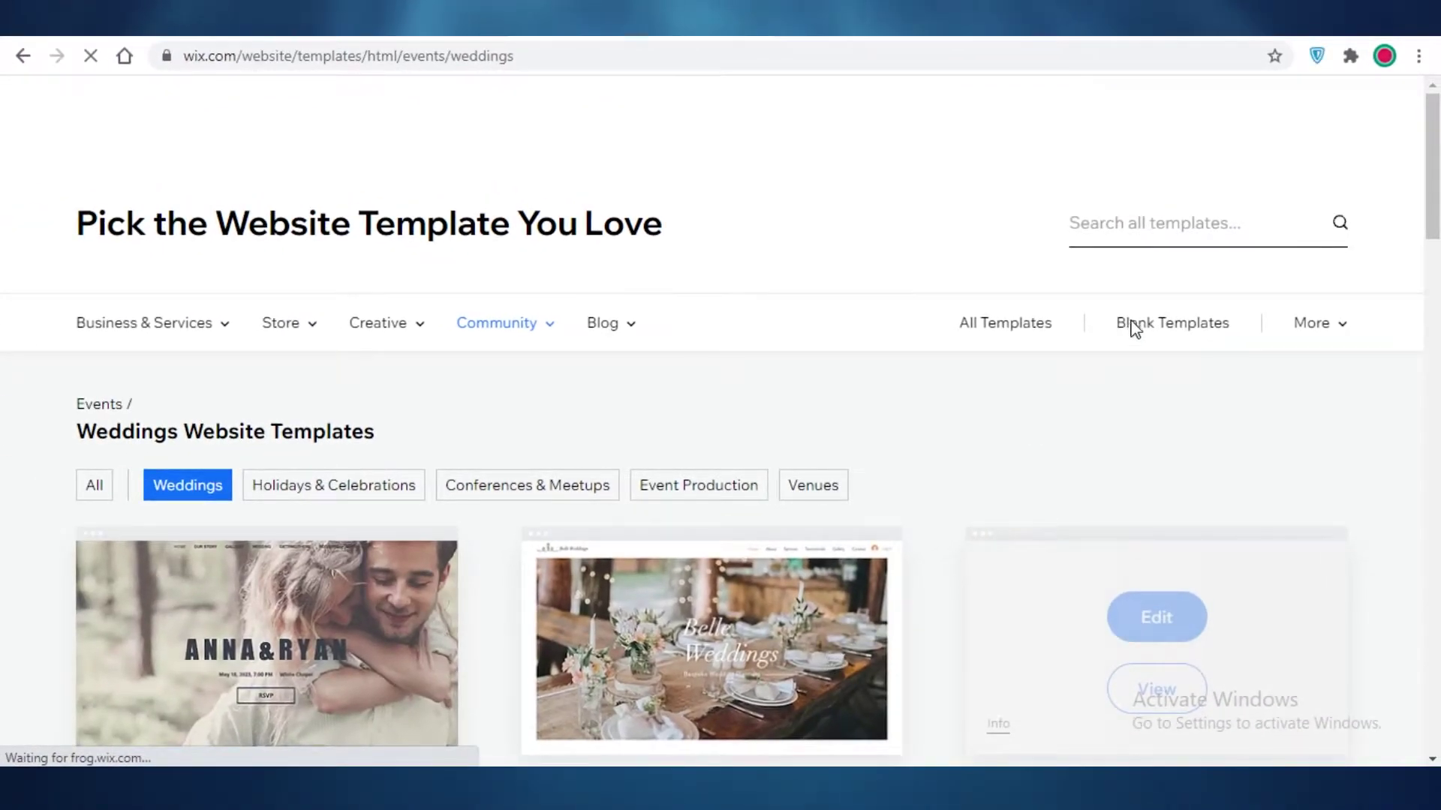
Browse the first page of wedding templates, then move to page 2
scroll(1136, 345, down, 5)
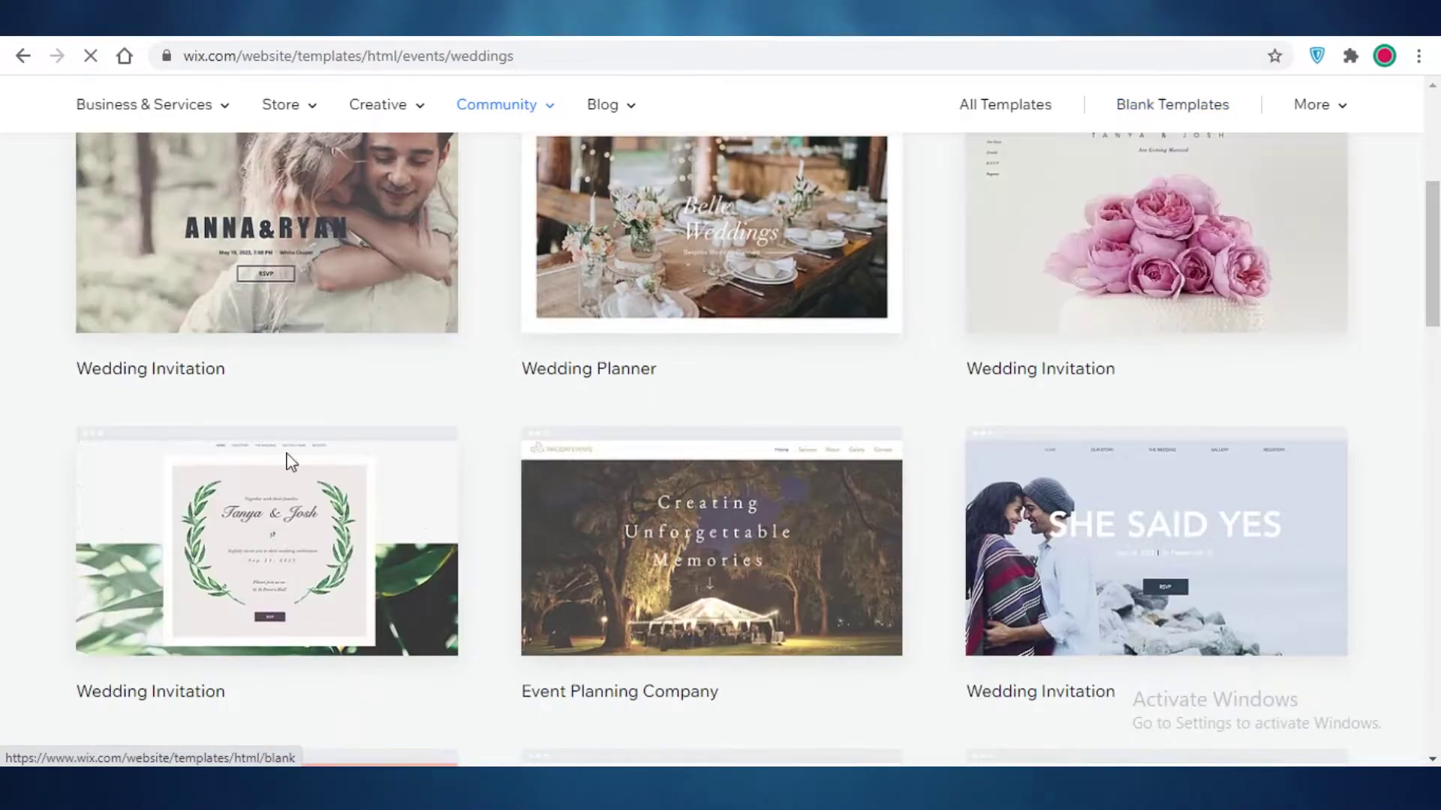
scroll(751, 270, down, 4)
scroll(1004, 281, up, 7)
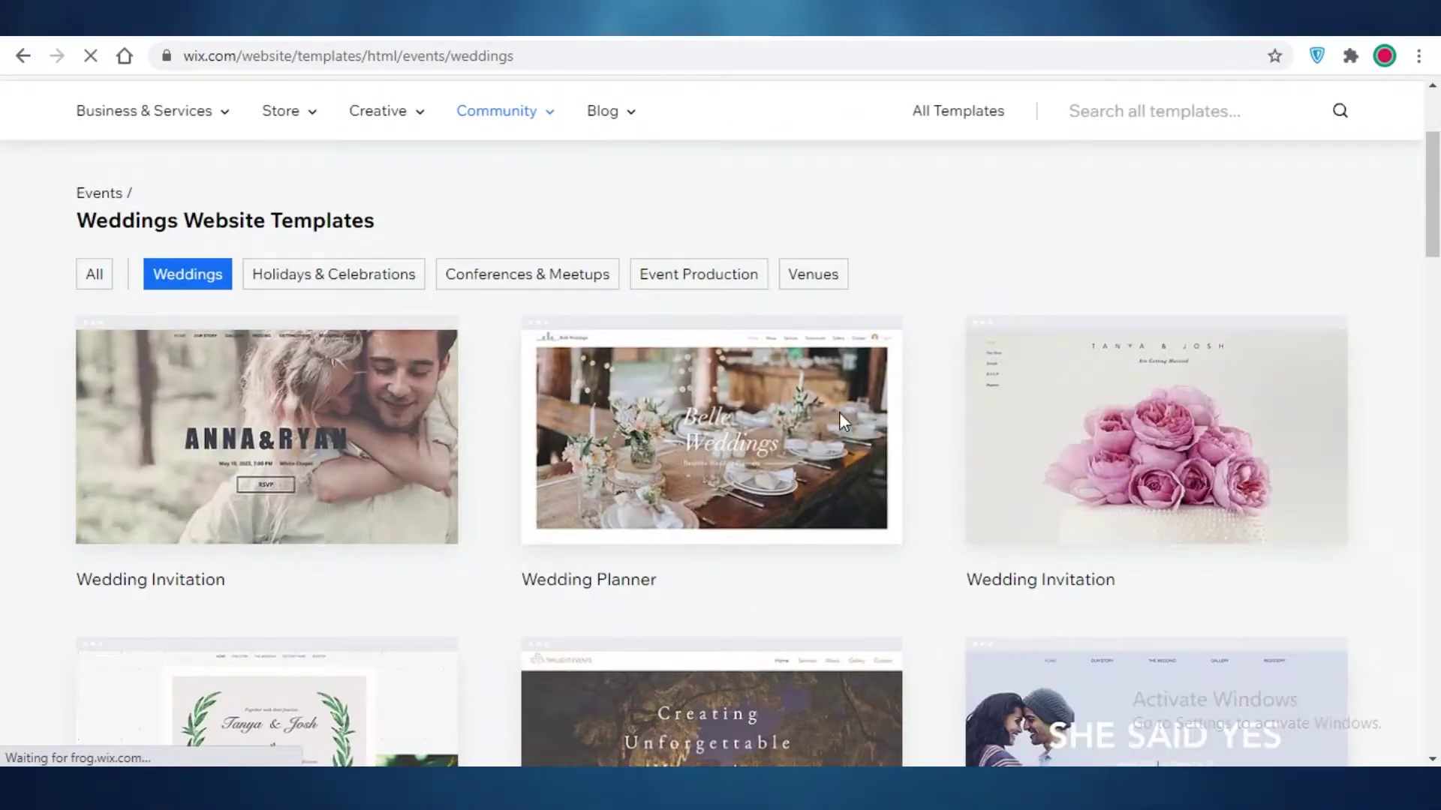
scroll(1201, 394, down, 2)
scroll(901, 360, down, 4)
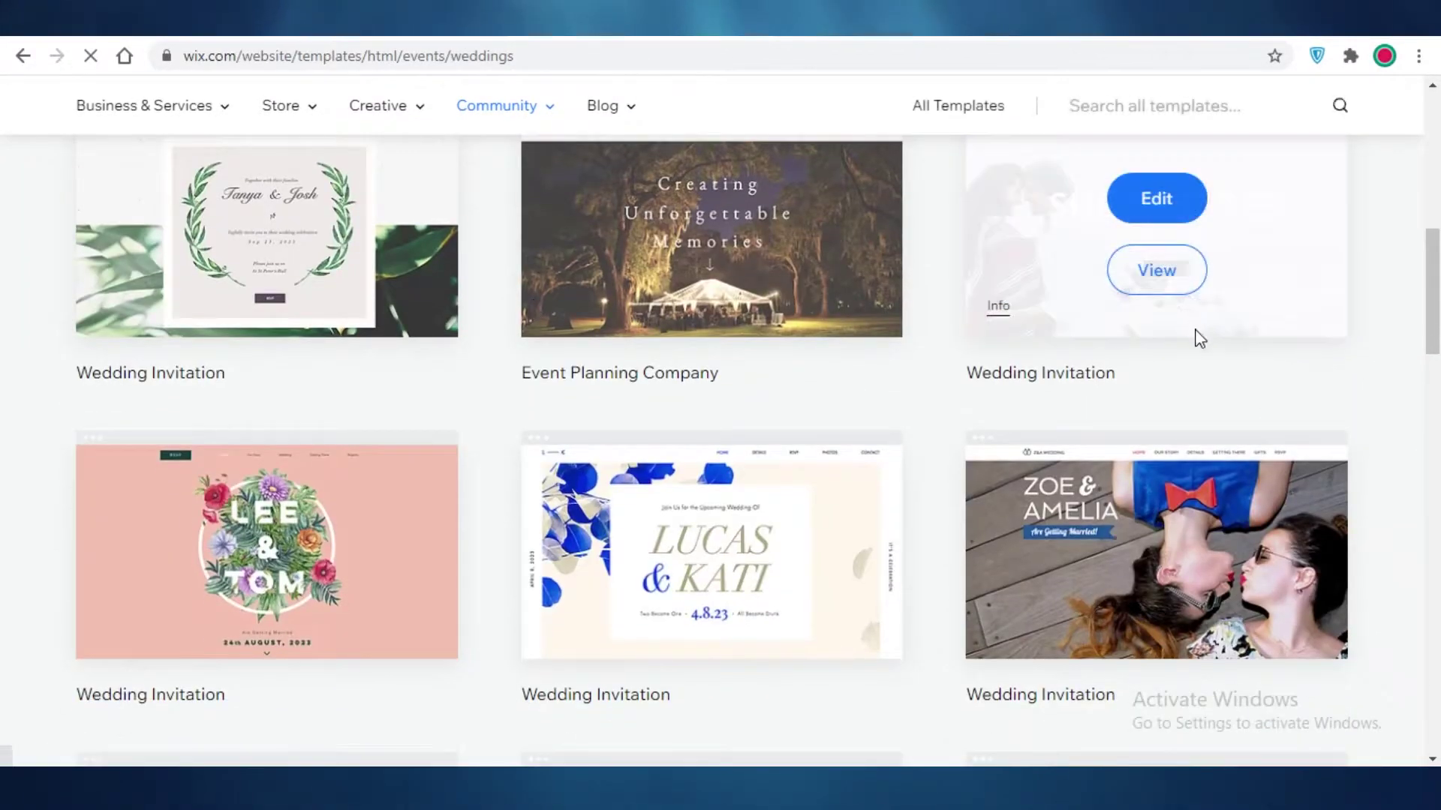
scroll(1096, 420, down, 7)
scroll(8, 503, up, 4)
scroll(145, 379, down, 6)
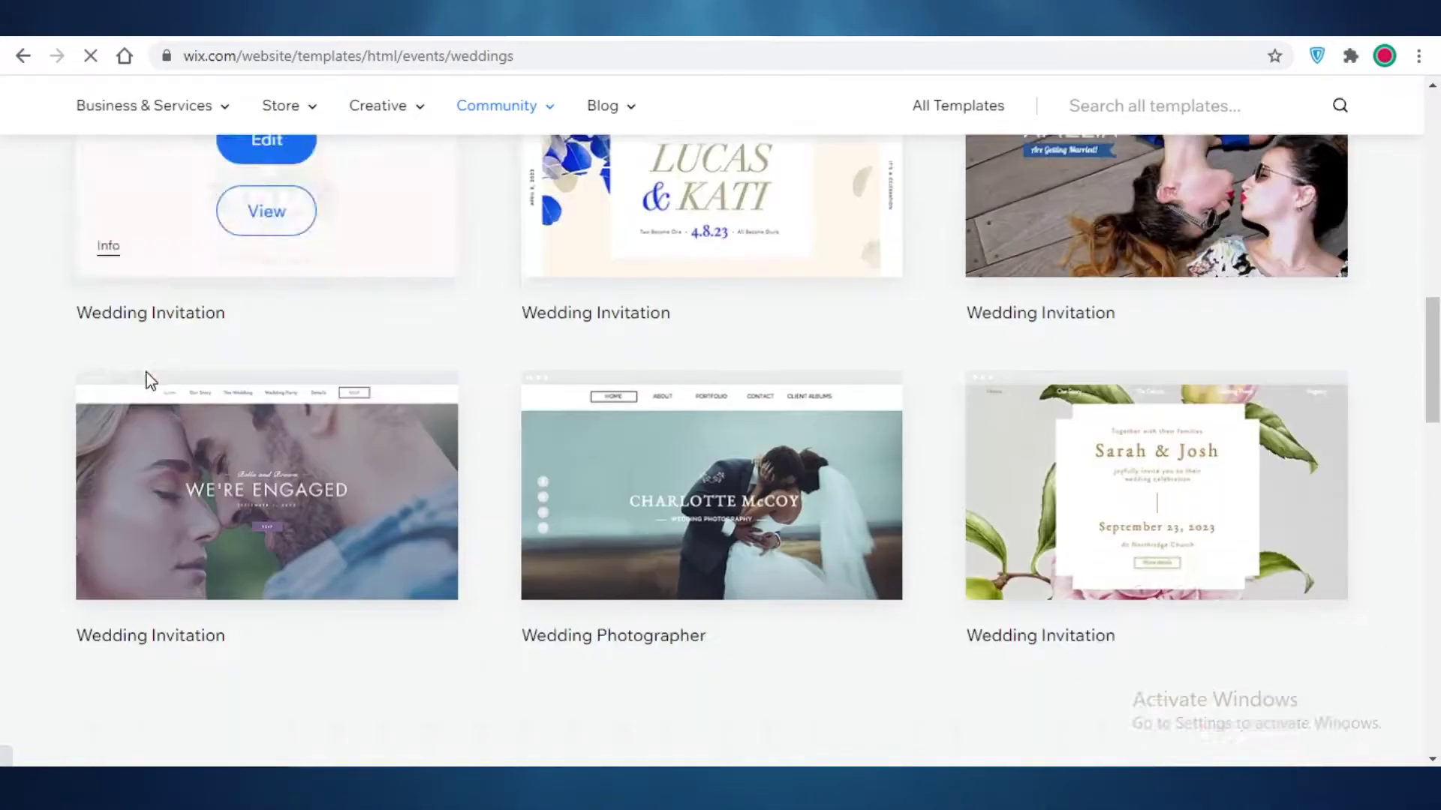
scroll(141, 418, up, 15)
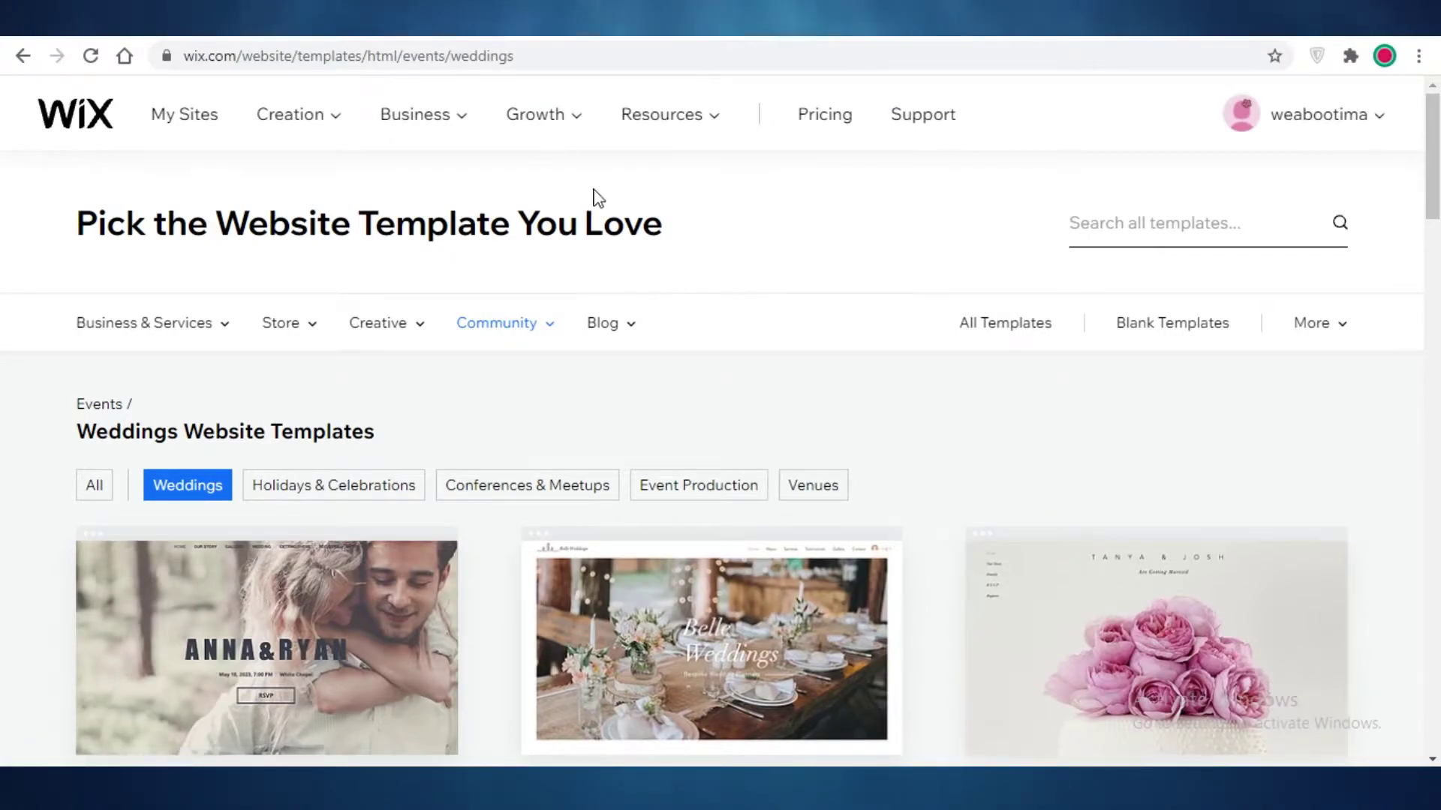
scroll(643, 280, down, 7)
scroll(519, 438, up, 4)
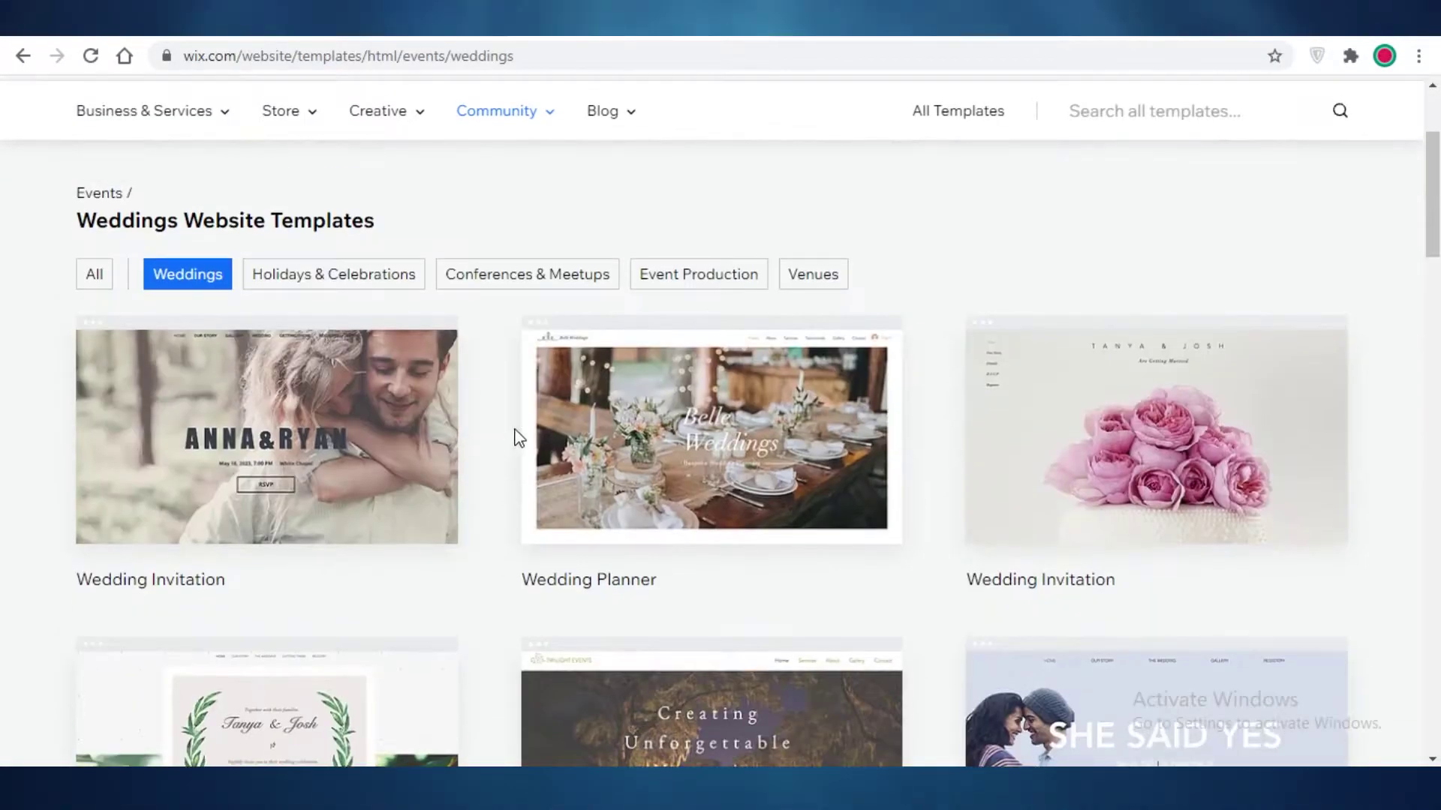
scroll(681, 360, down, 5)
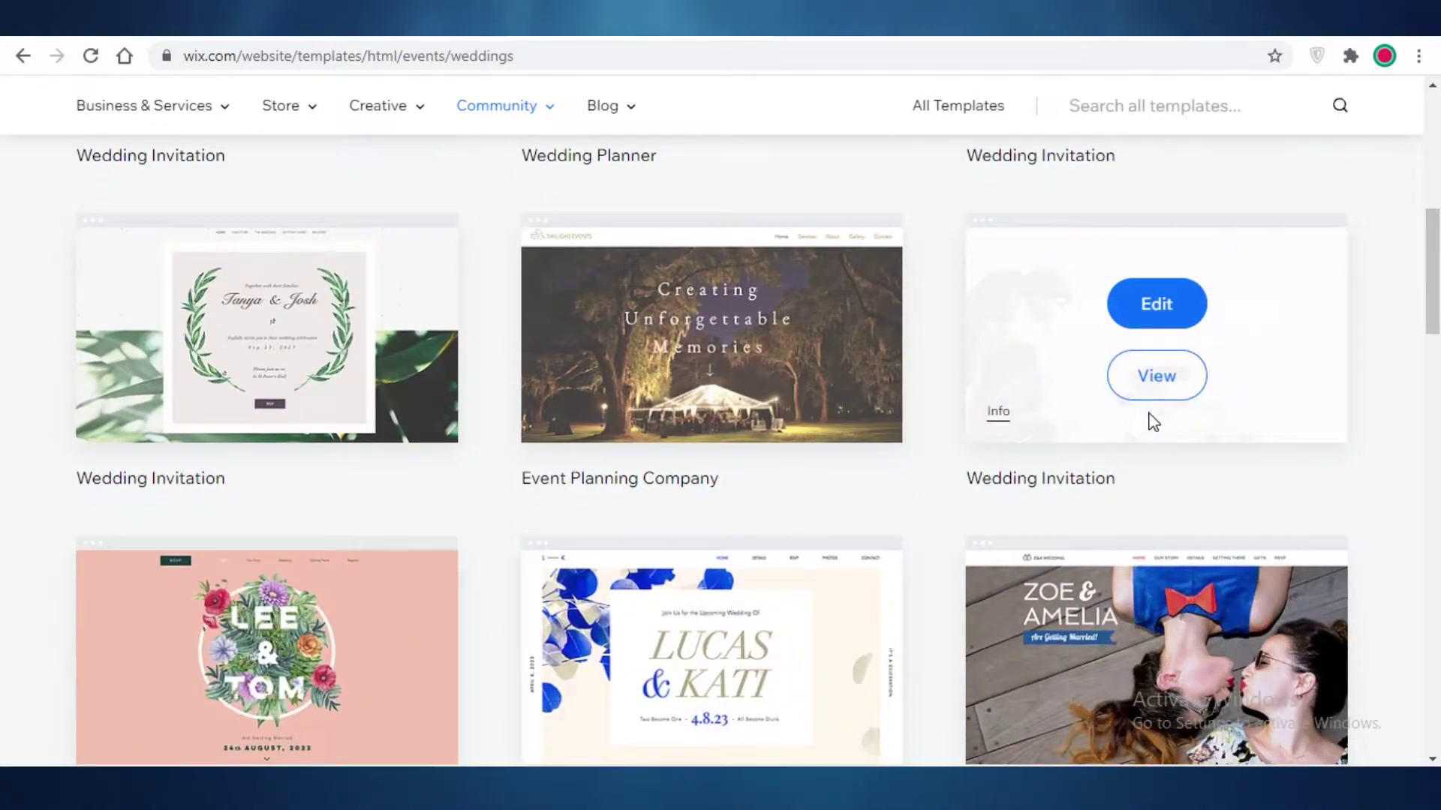
scroll(1298, 350, up, 9)
scroll(1335, 390, down, 13)
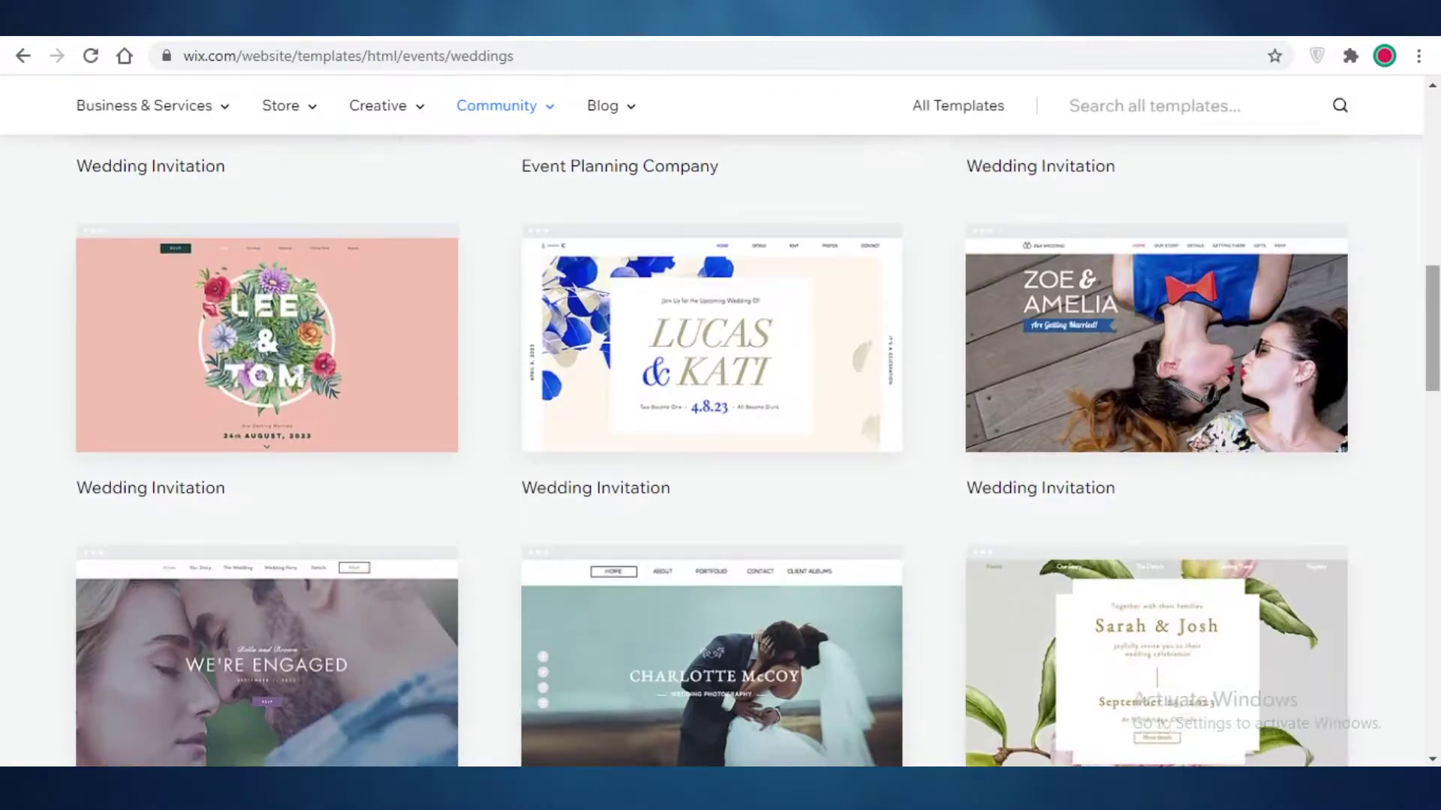
scroll(766, 683, down, 4)
click(737, 649)
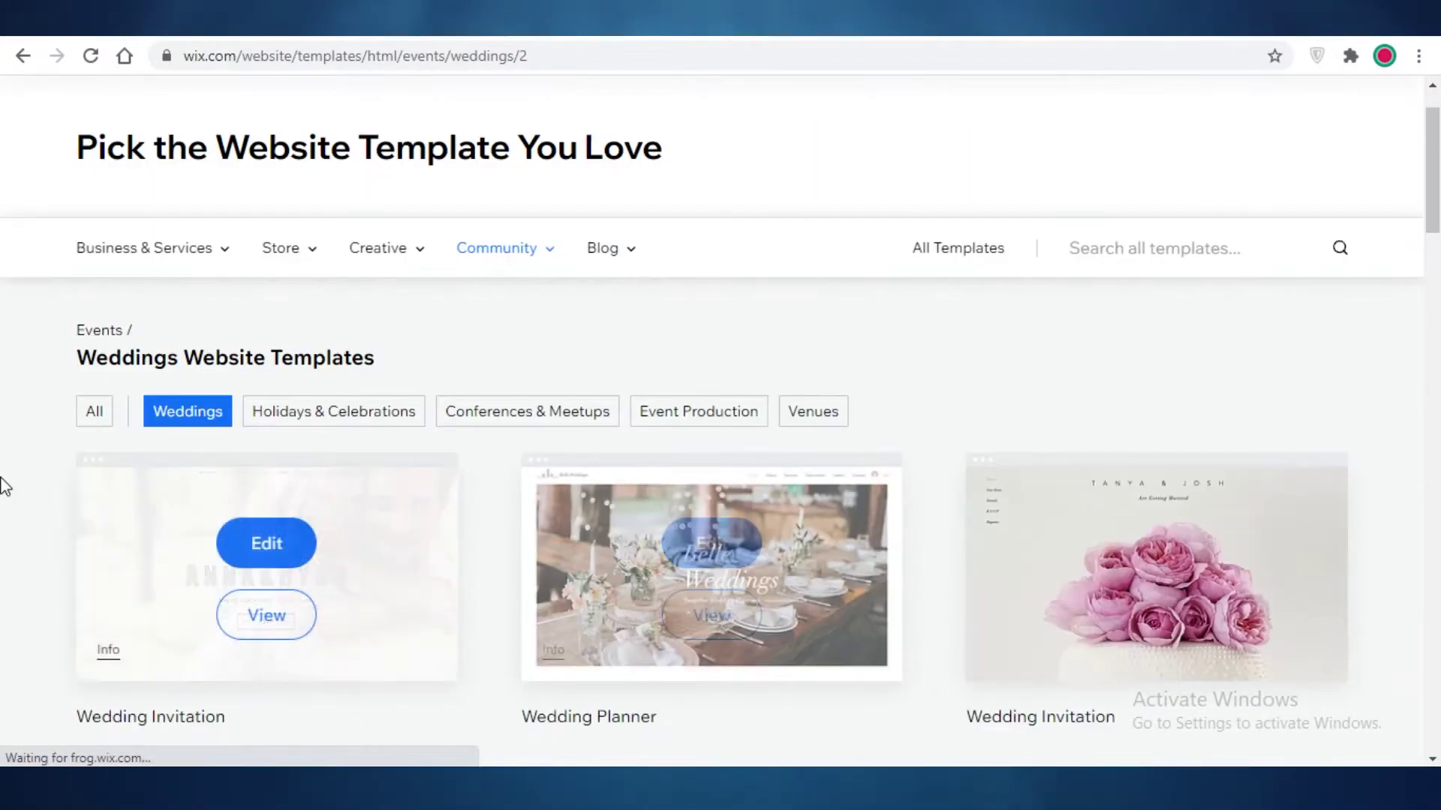
Look through the second page of templates and return to page 1
scroll(1276, 343, down, 3)
scroll(1276, 338, down, 3)
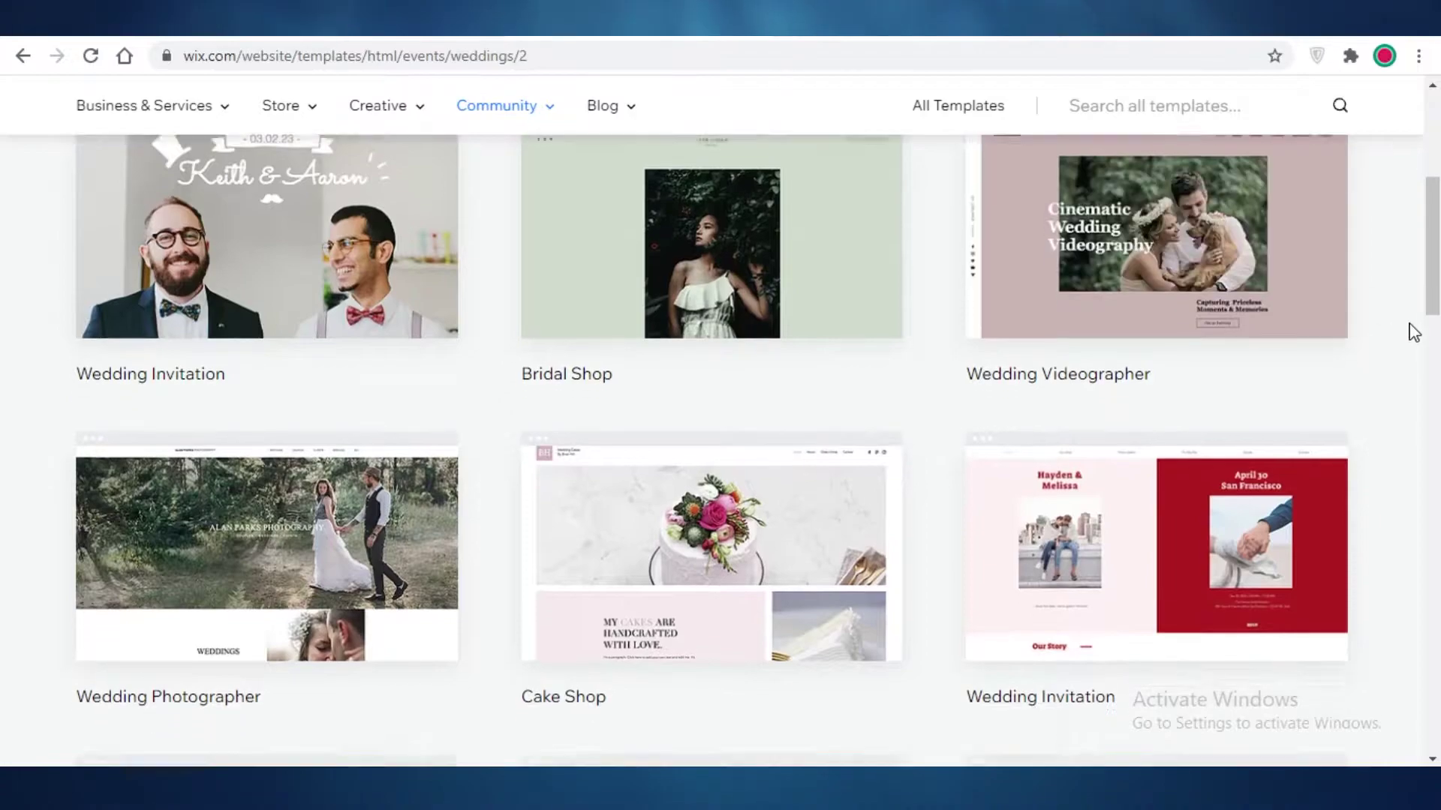
scroll(1386, 345, up, 3)
mouse_move(251, 268)
scroll(125, 312, down, 4)
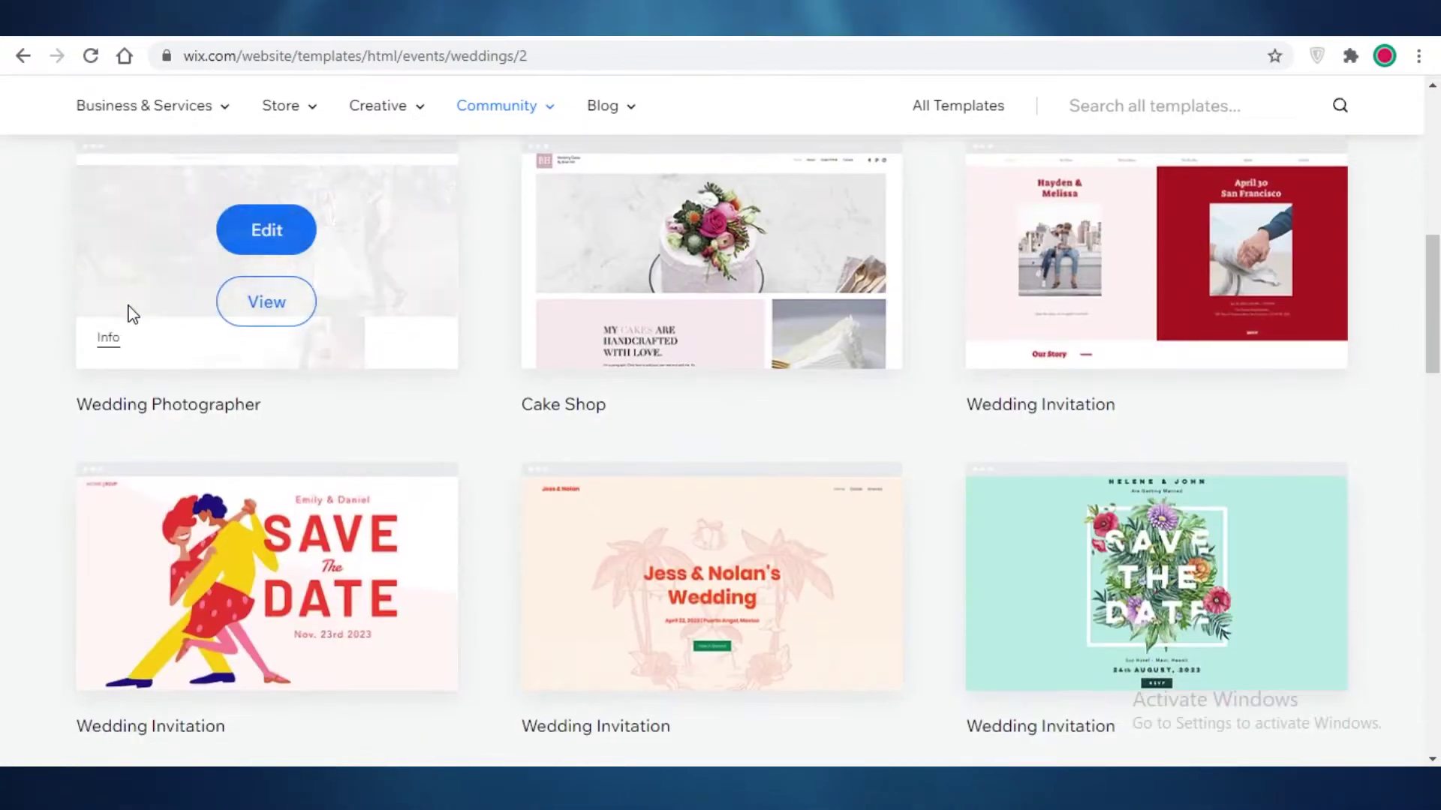
scroll(22, 299, down, 3)
mouse_move(422, 430)
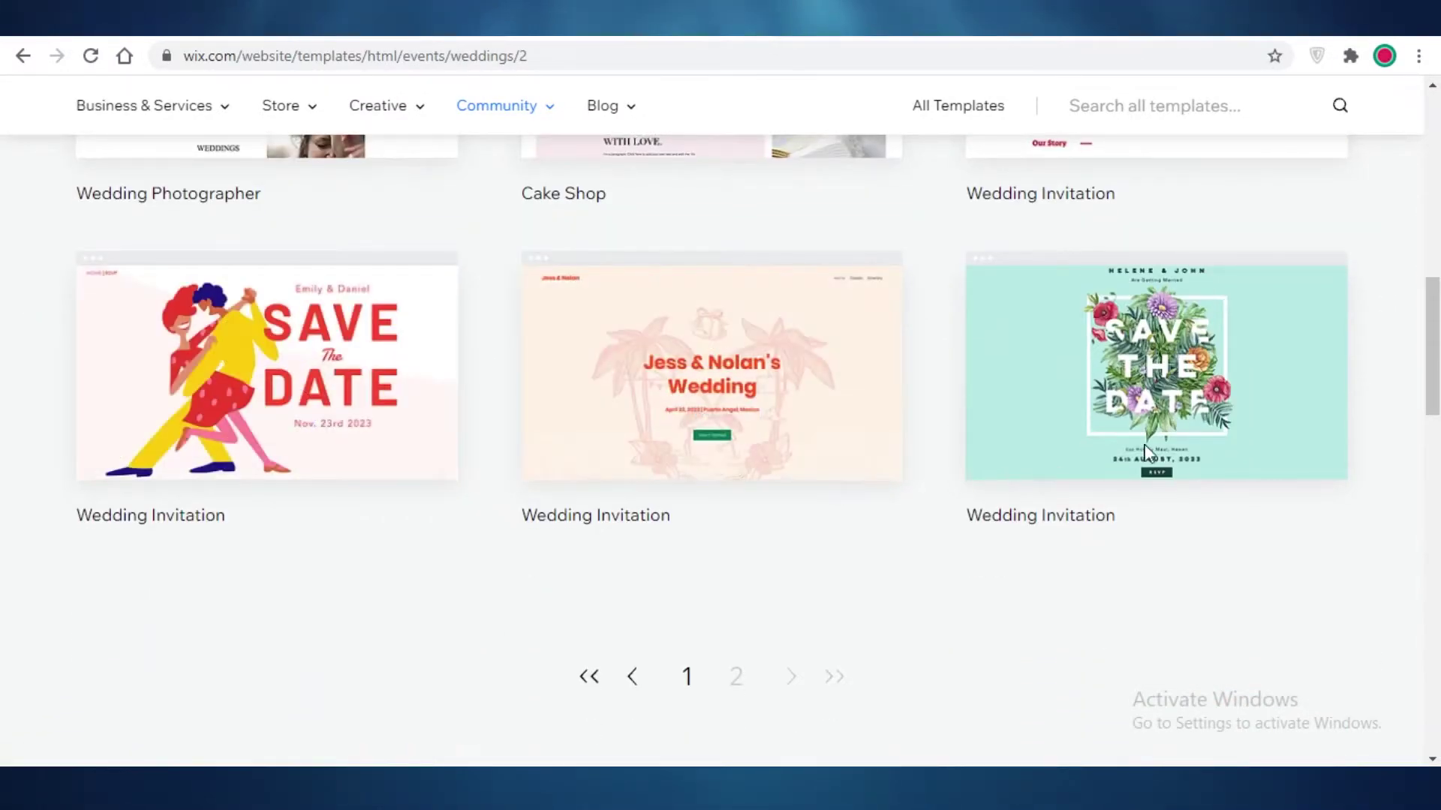
scroll(4, 514, up, 8)
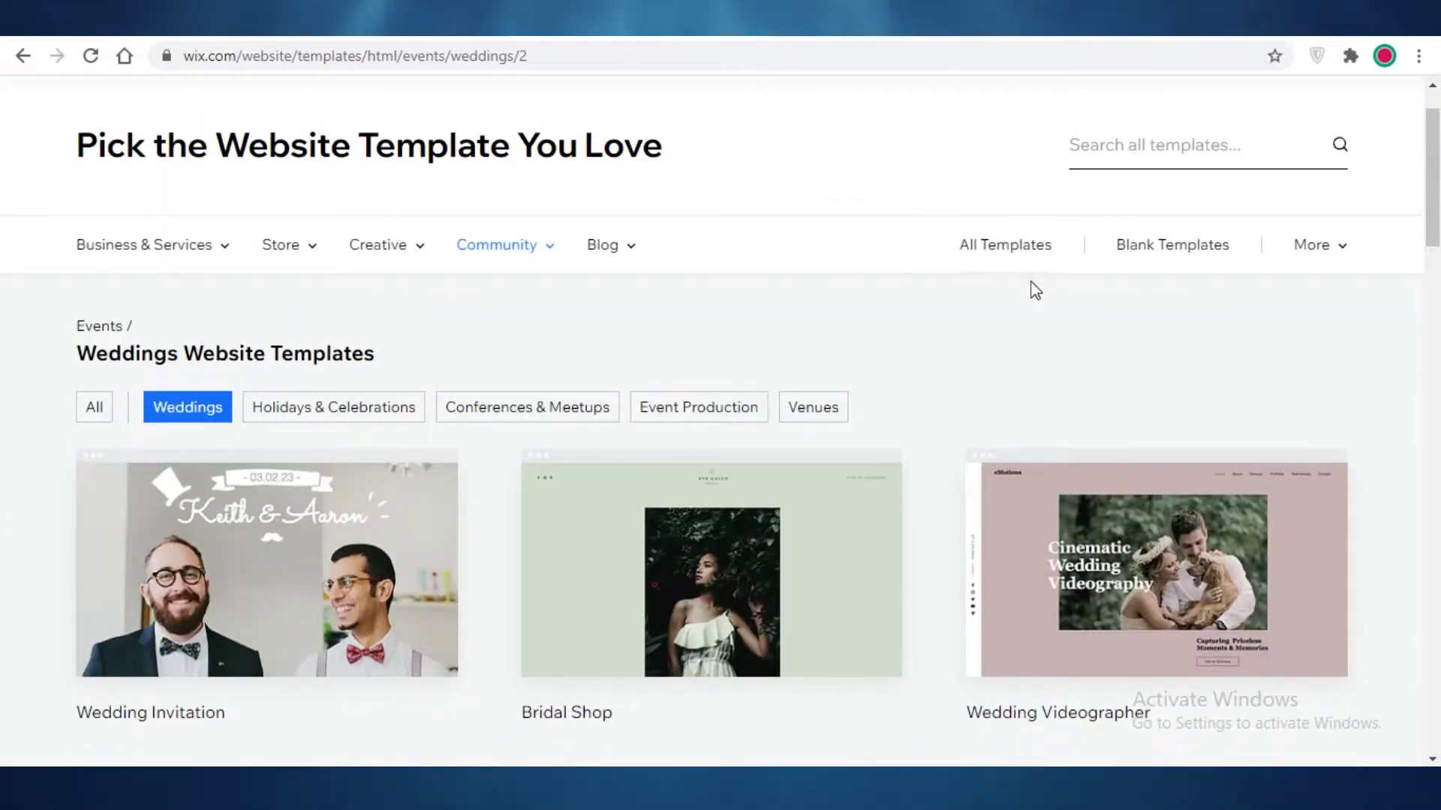
scroll(553, 370, down, 8)
scroll(547, 559, up, 6)
mouse_move(614, 292)
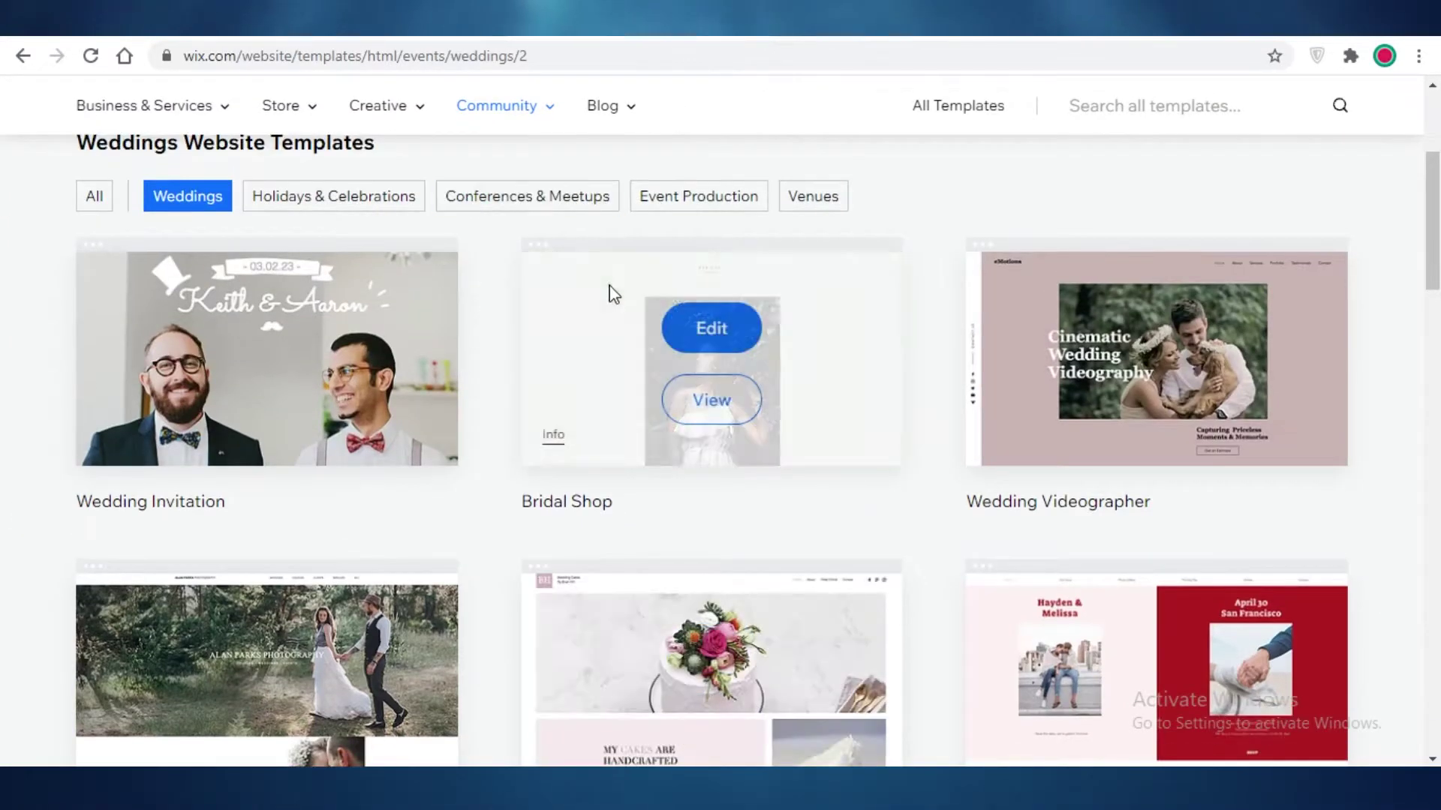
scroll(600, 323, up, 3)
scroll(630, 457, down, 10)
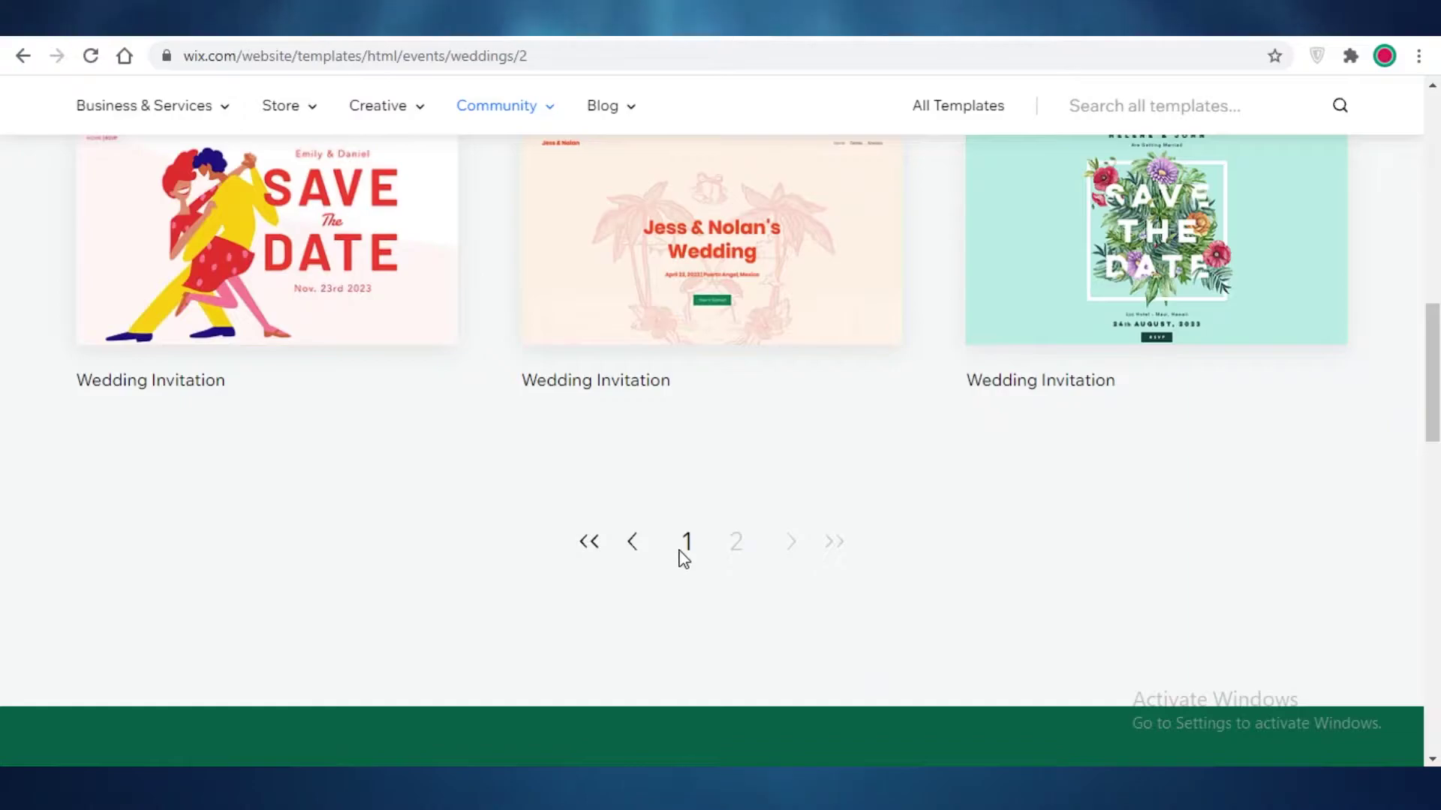
click(683, 554)
Open the pink-roses Wedding Invitation template in the editor
scroll(1026, 351, down, 5)
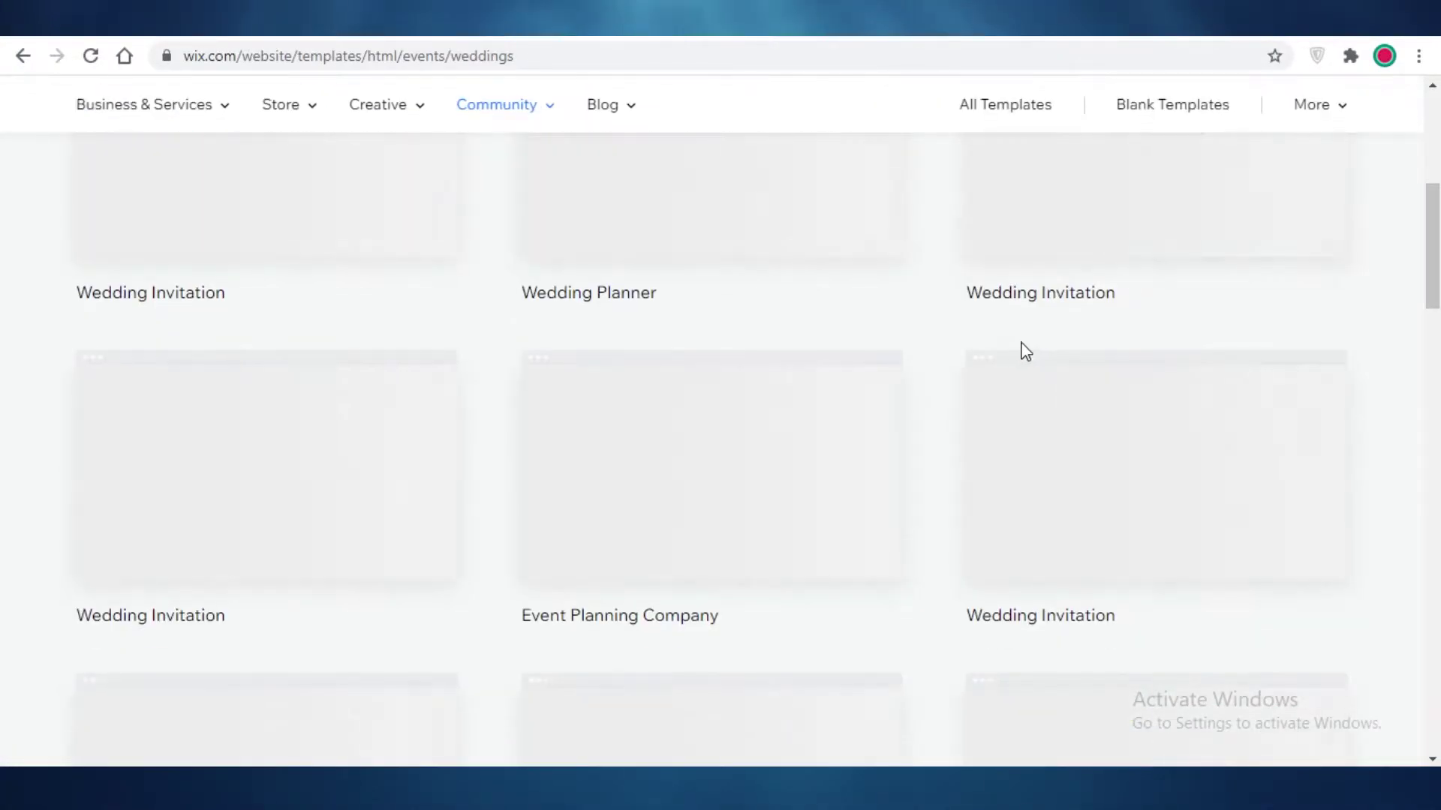
scroll(1338, 169, up, 3)
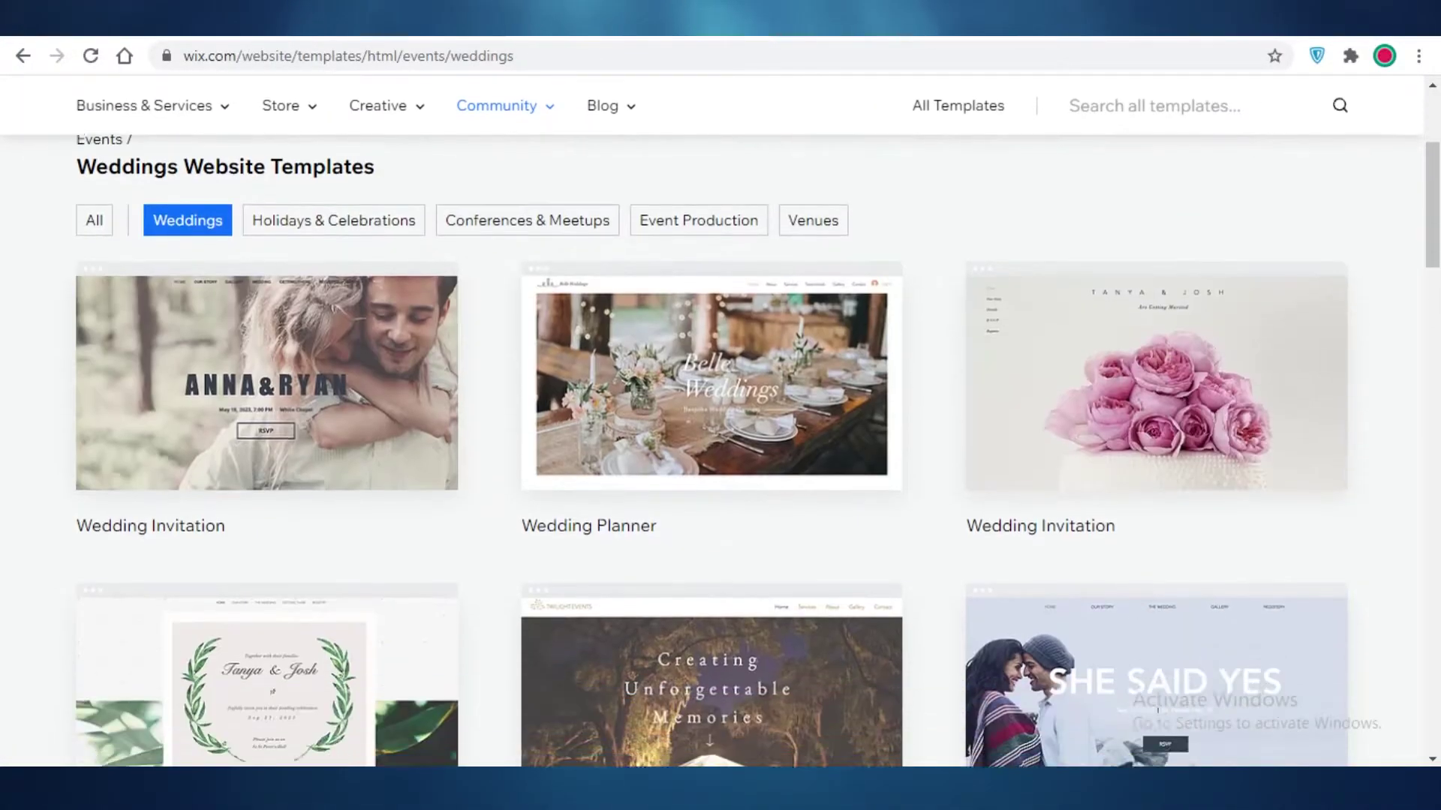
scroll(1421, 460, down, 7)
scroll(1405, 375, up, 6)
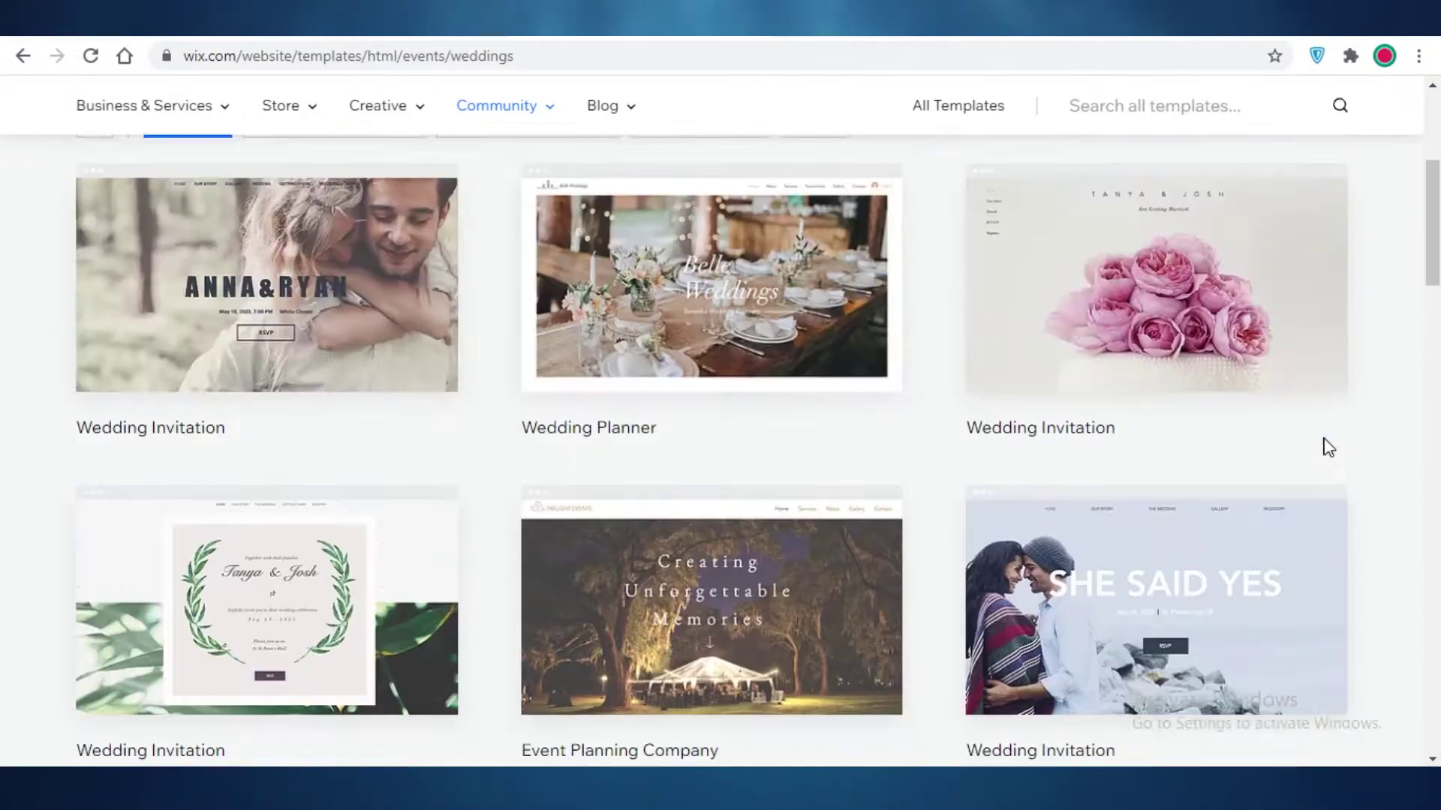
scroll(1347, 405, up, 1)
mouse_move(1215, 315)
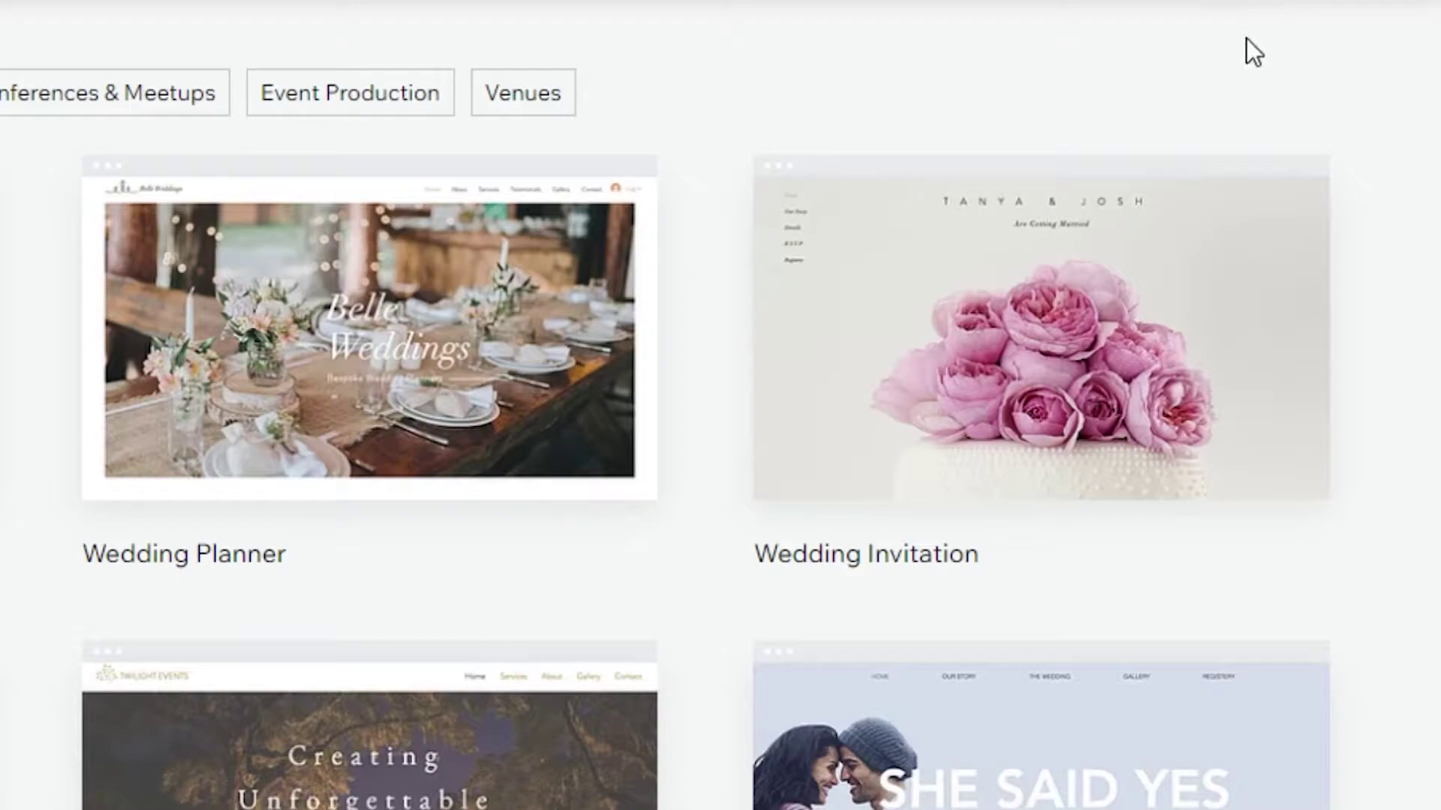
mouse_move(958, 304)
click(1040, 276)
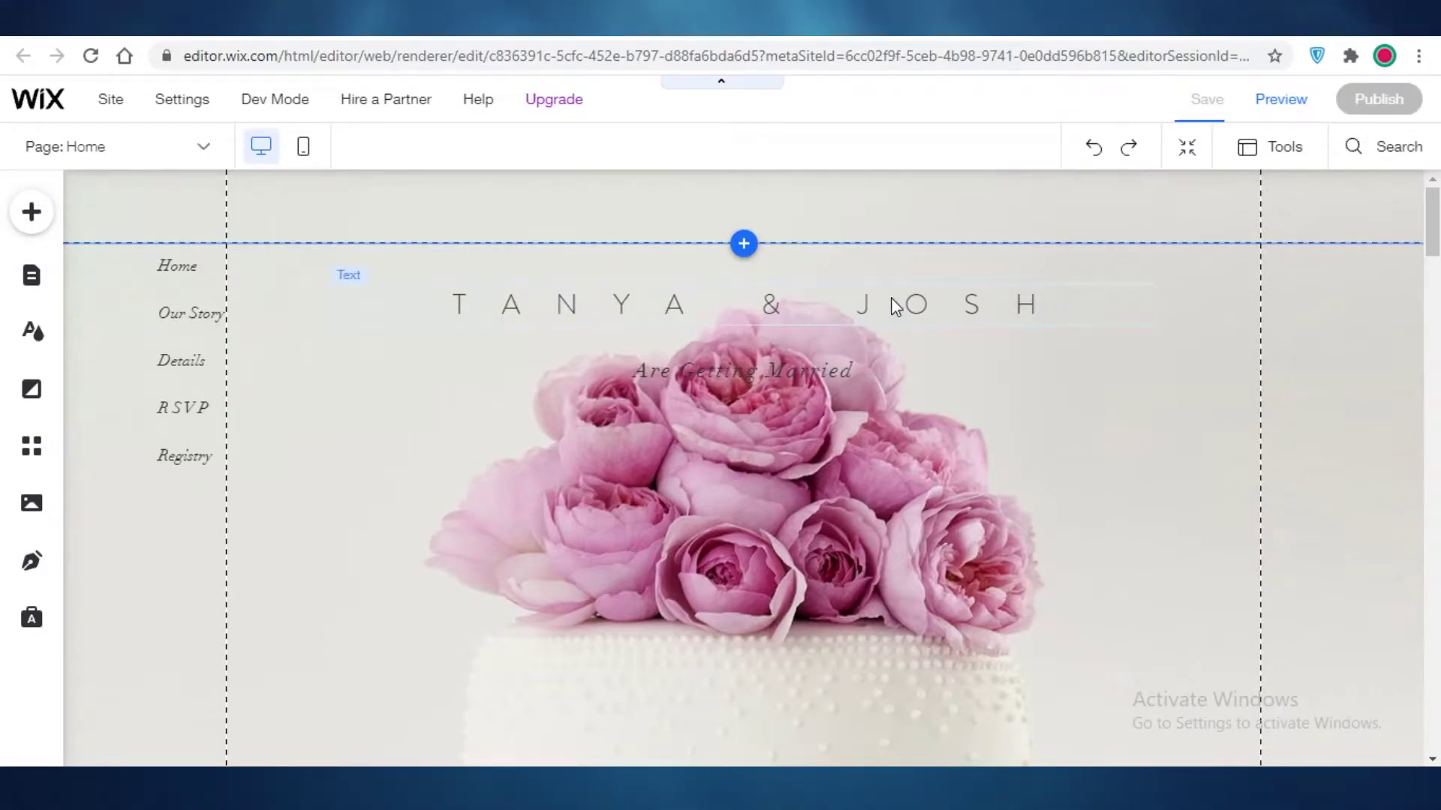
Replace the TANYA & JOSH heading with bold text 'JANE & JOHN'
click(911, 307)
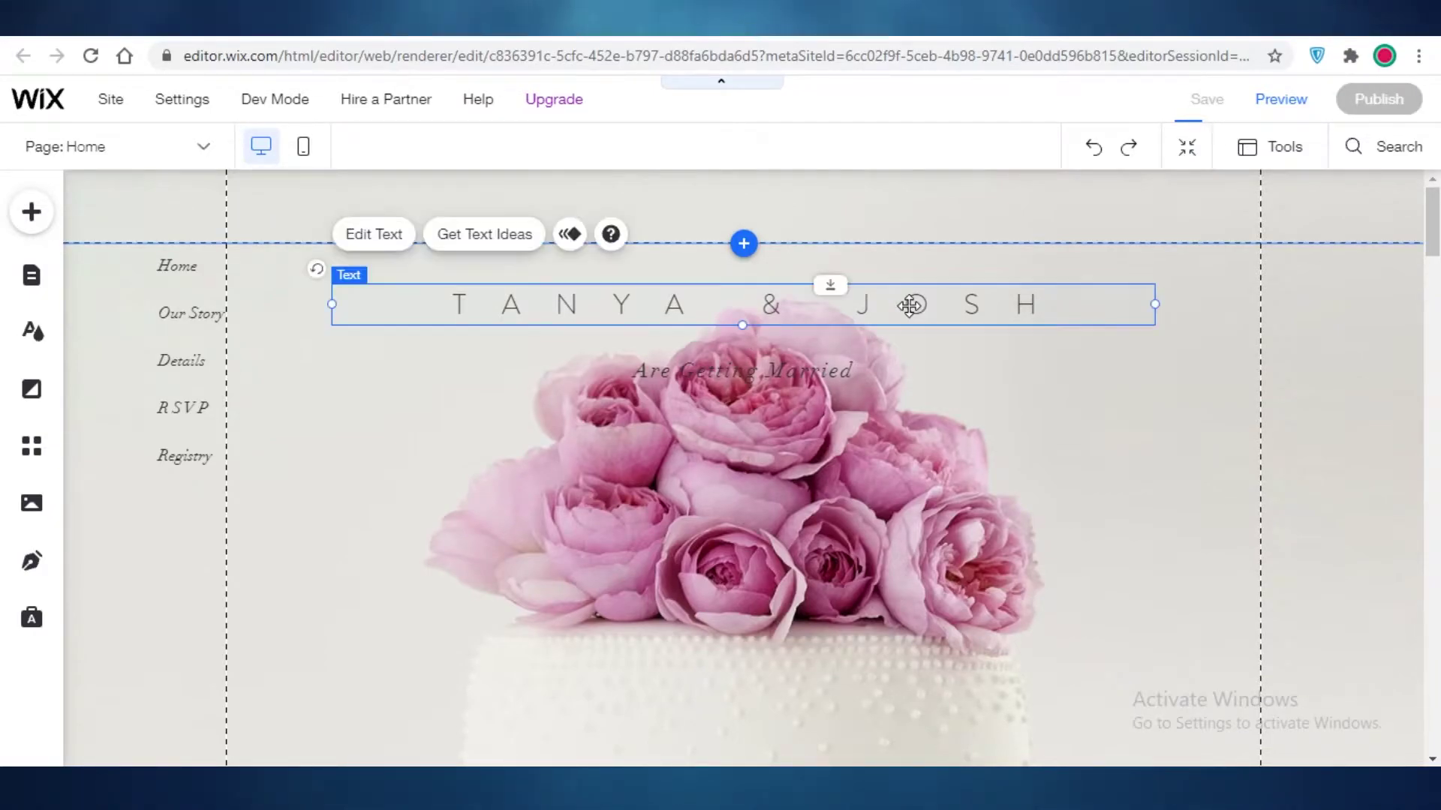
double_click(910, 305)
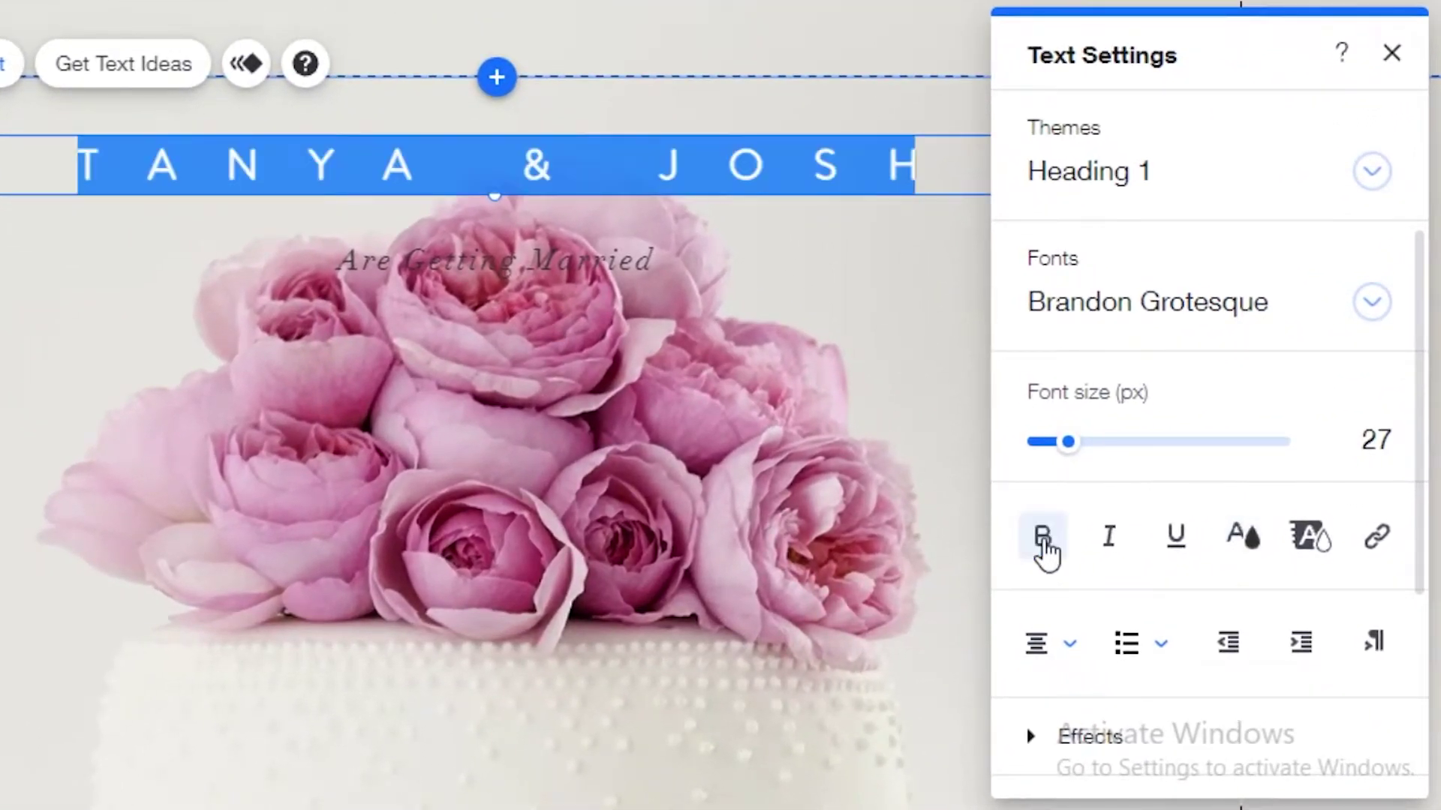
click(1058, 547)
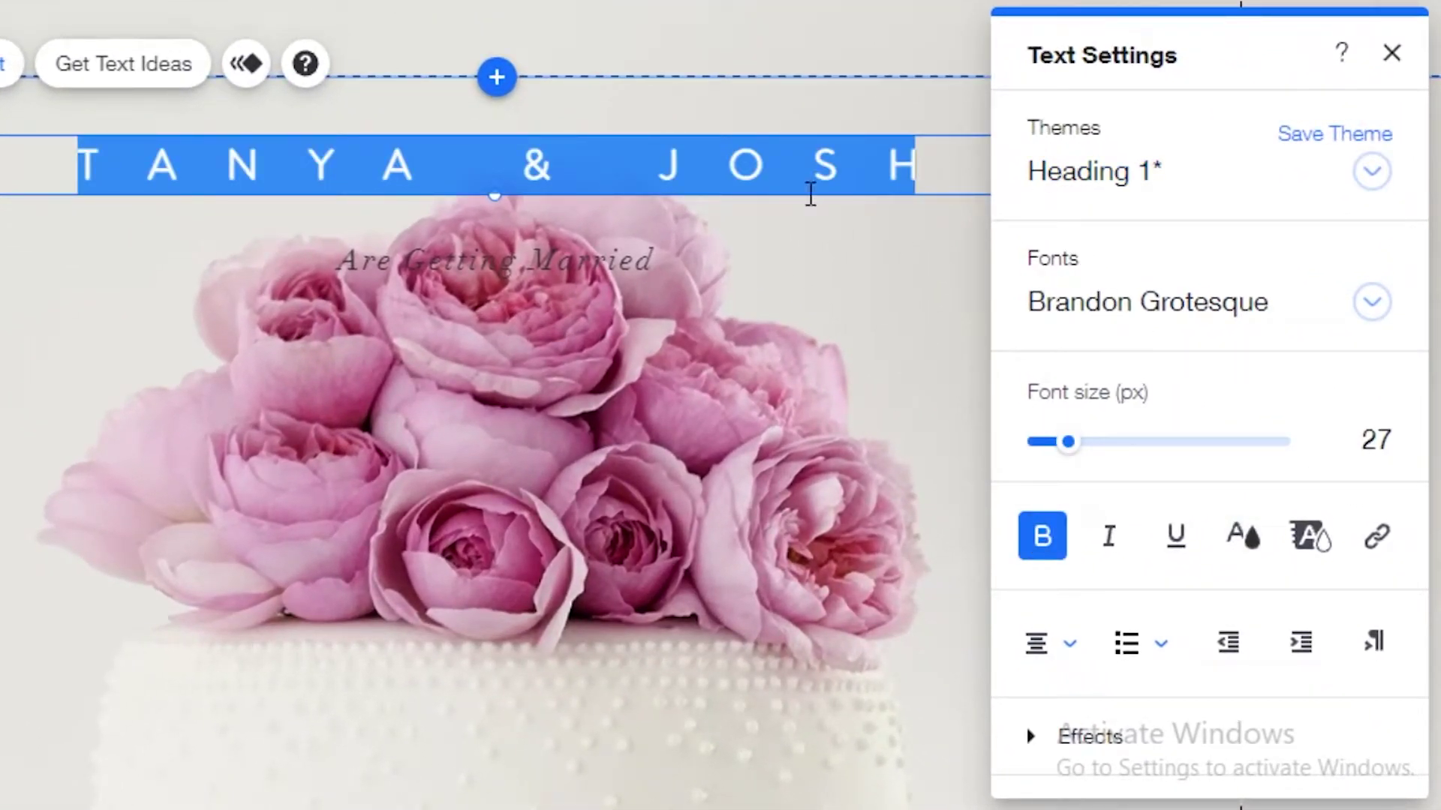
key(BackSpace)
text(JANE)
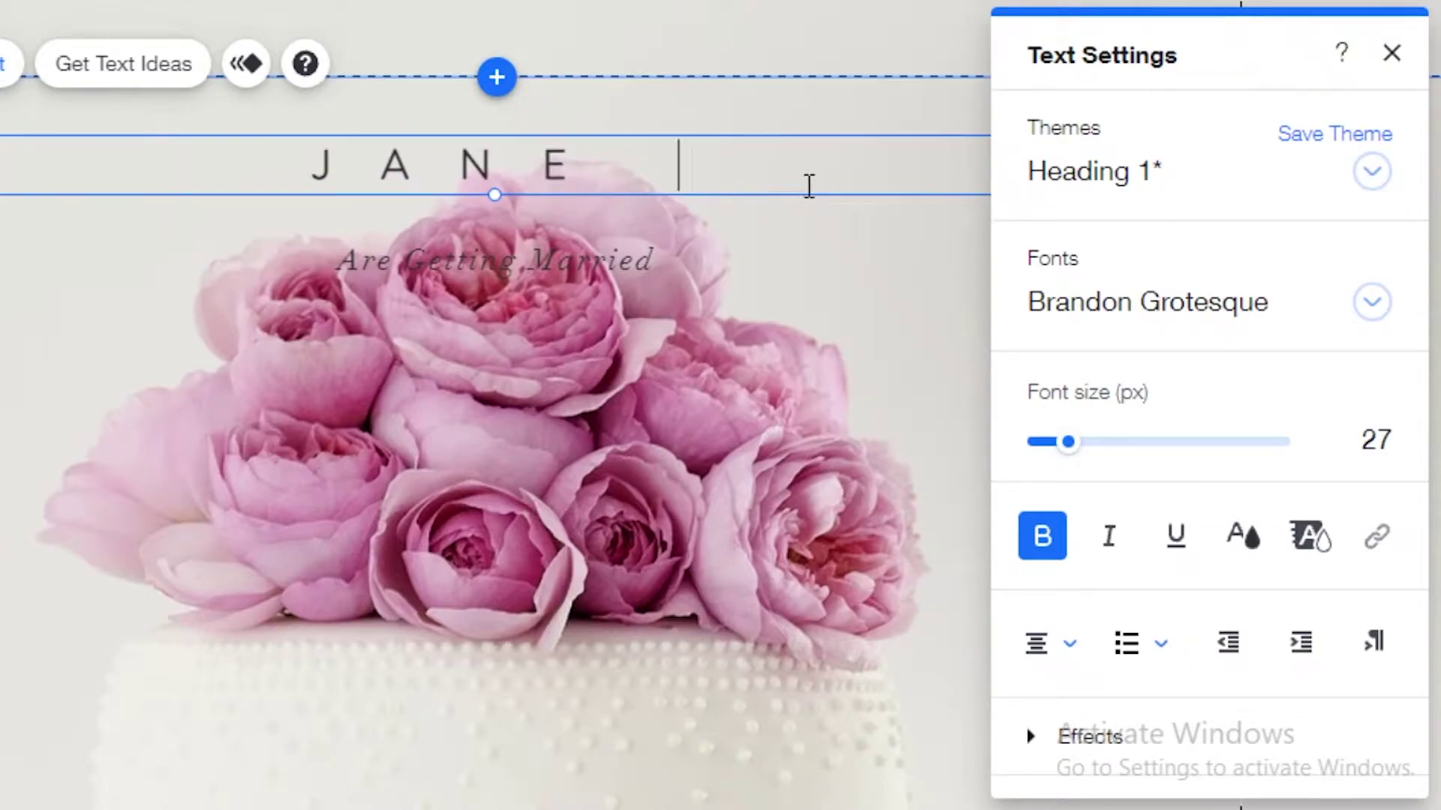
text( & JOHN)
Set the JANE & JOHN heading to 37 px in the Caudex font
triple_click(803, 161)
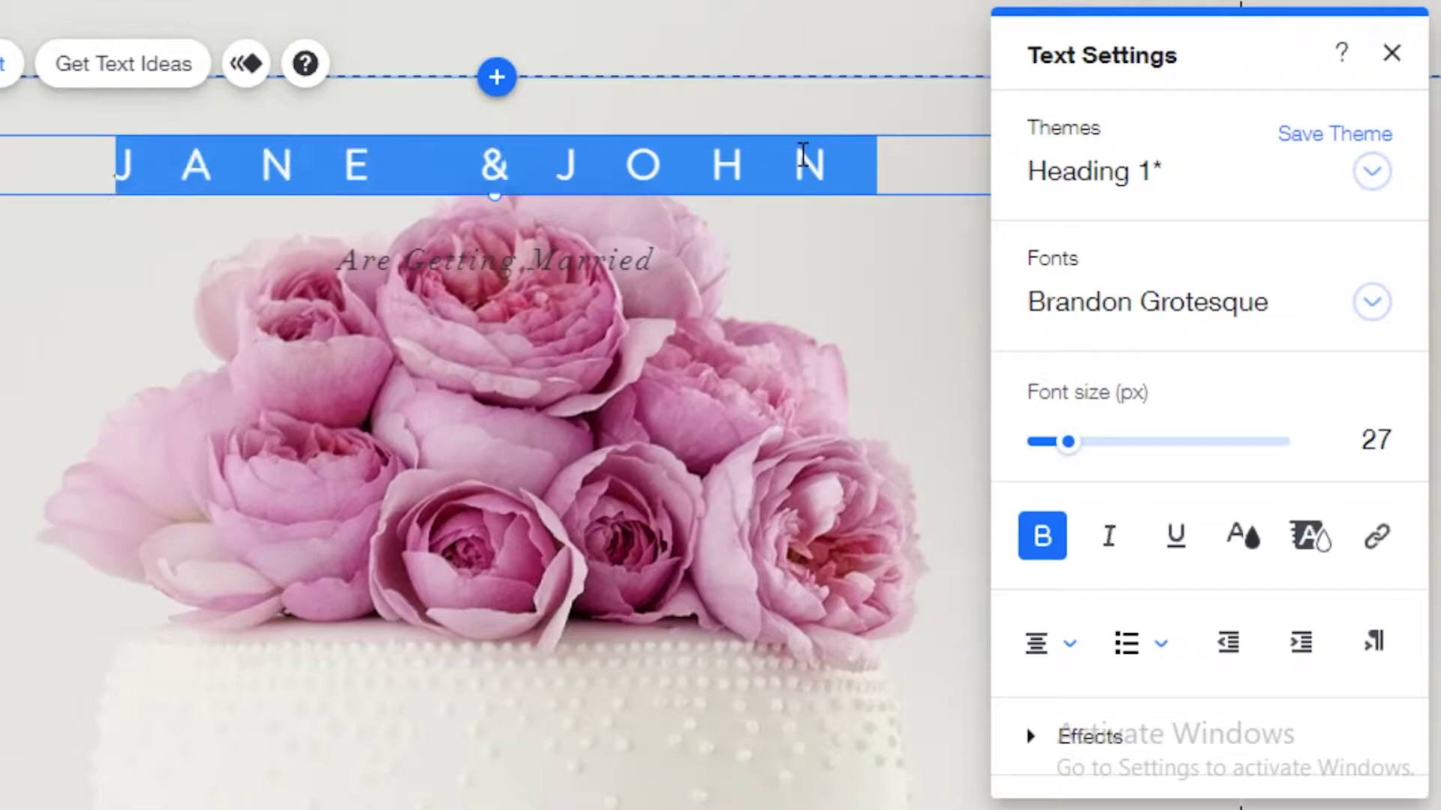
drag(1067, 441, 1082, 442)
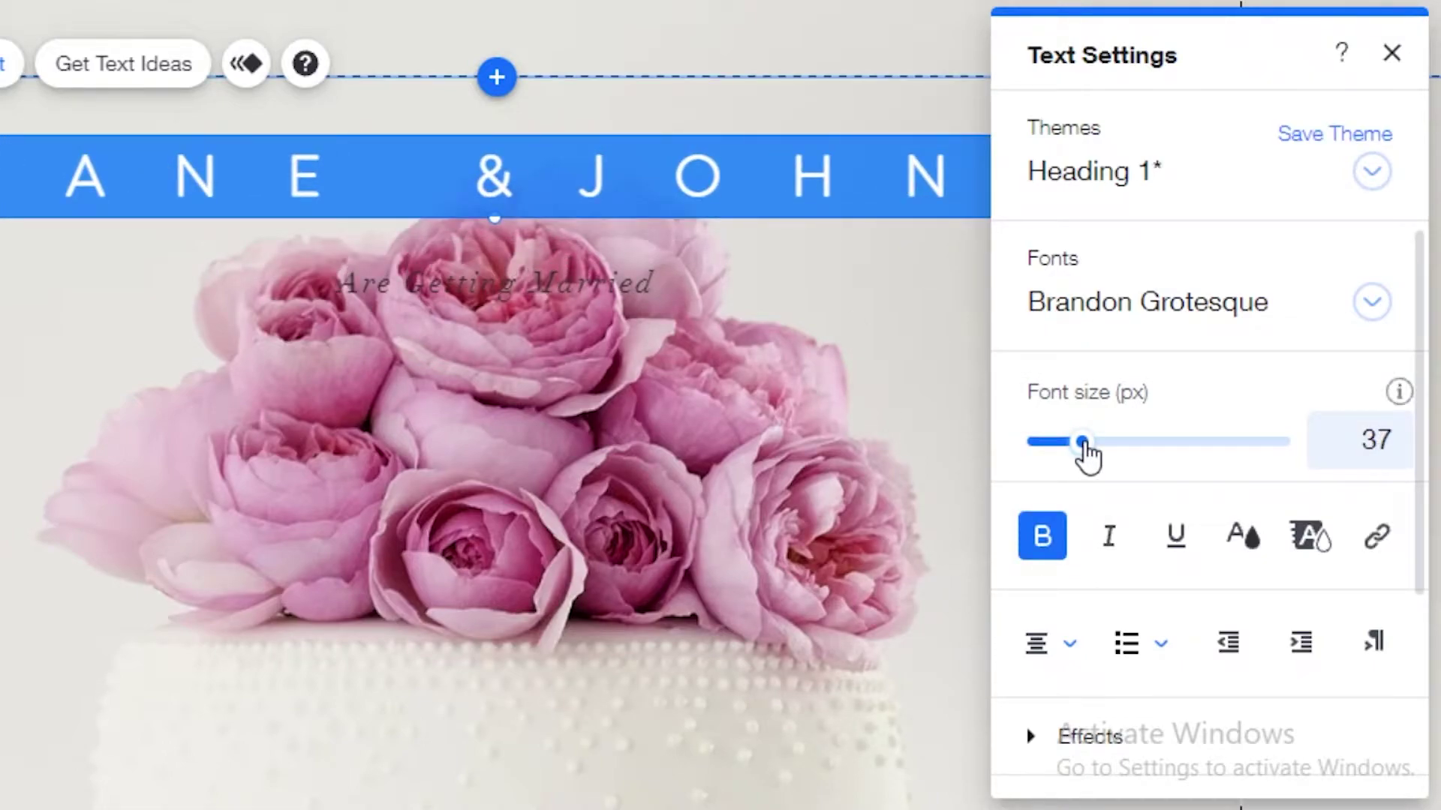
click(1378, 304)
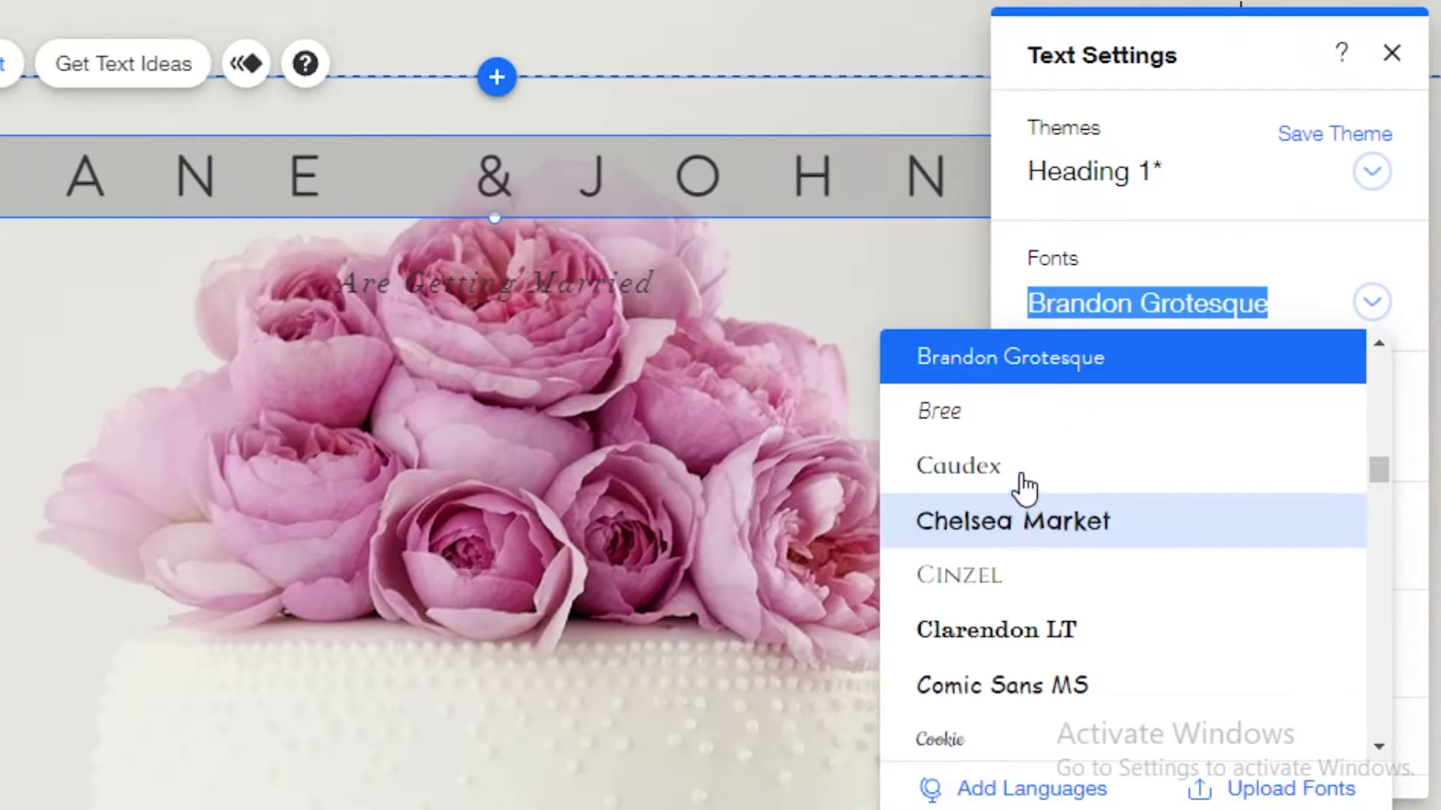
click(1017, 466)
click(916, 240)
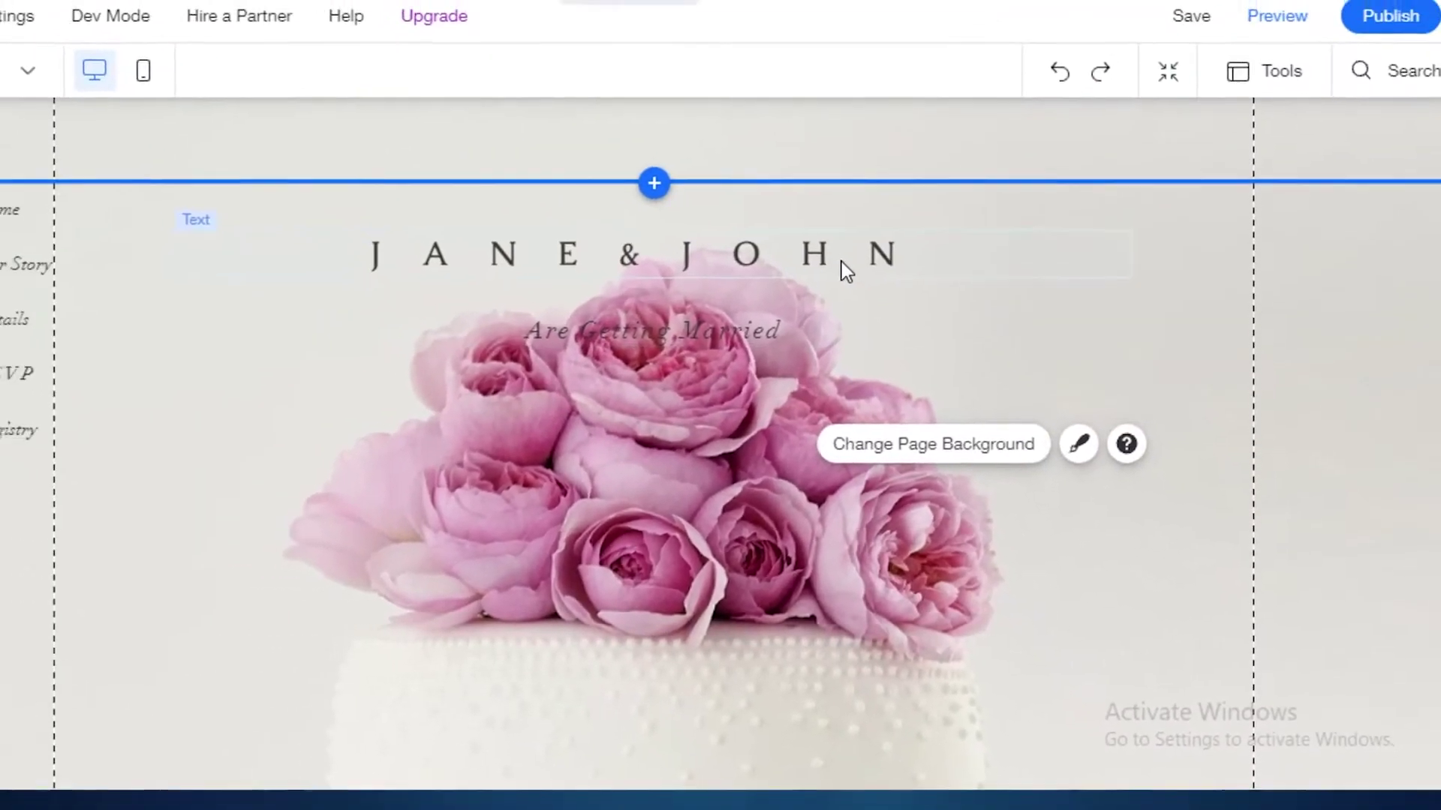
click(781, 219)
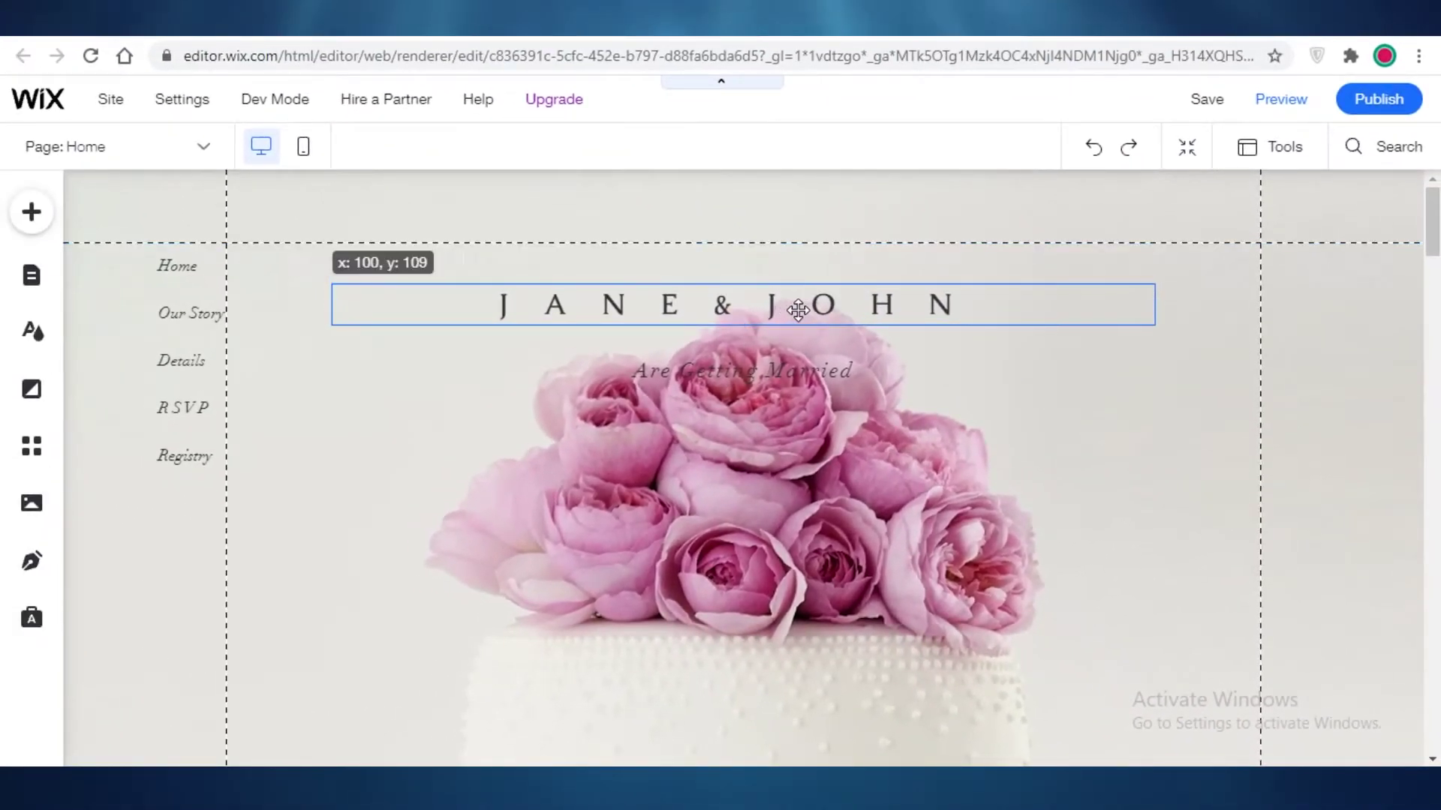
Shrink the JANE & JOHN box from its right edge and centre it over 'Are Getting Married'
mouse_move(798, 310)
mouse_down()
mouse_move(846, 316)
mouse_move(781, 312)
mouse_move(820, 295)
mouse_up()
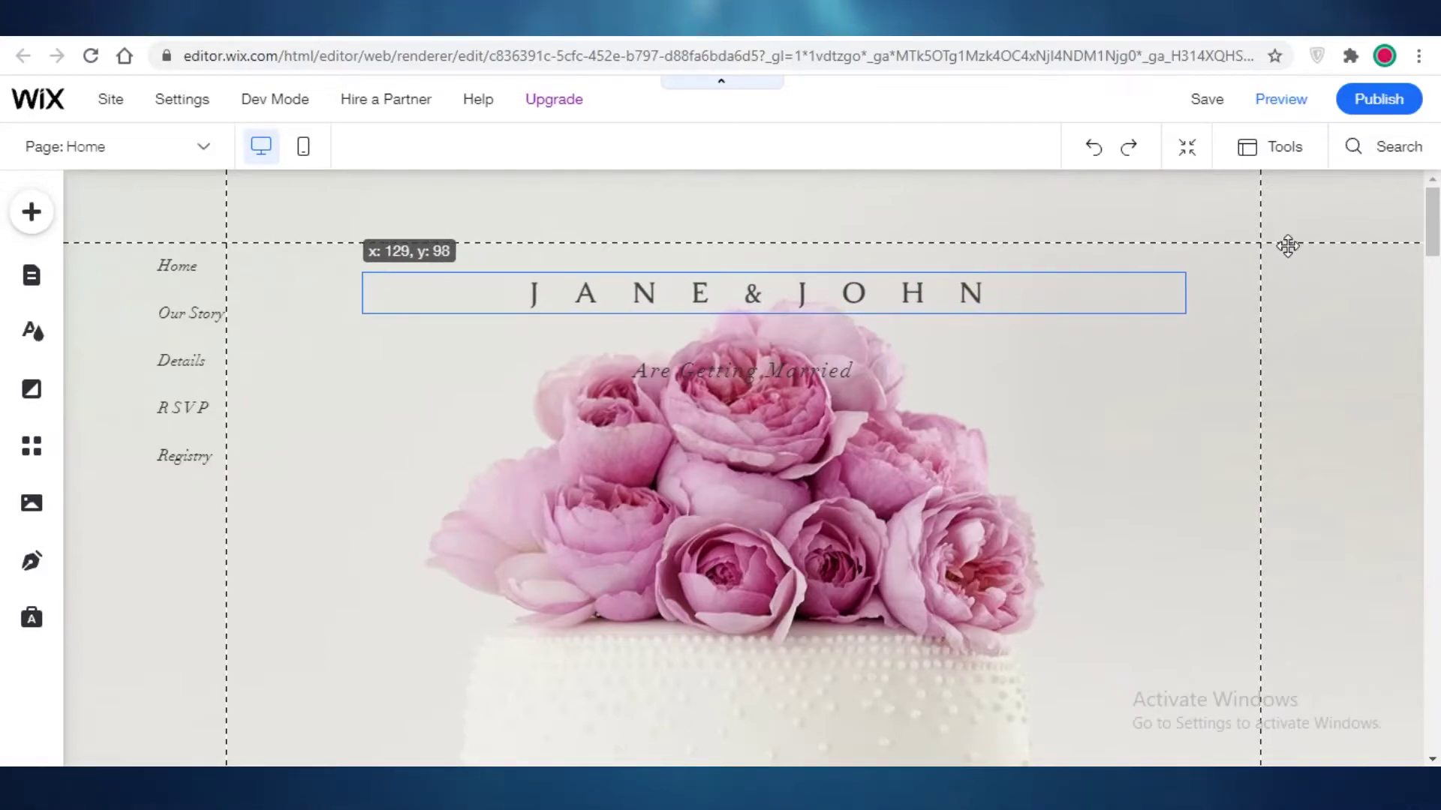
drag(1185, 292, 1077, 298)
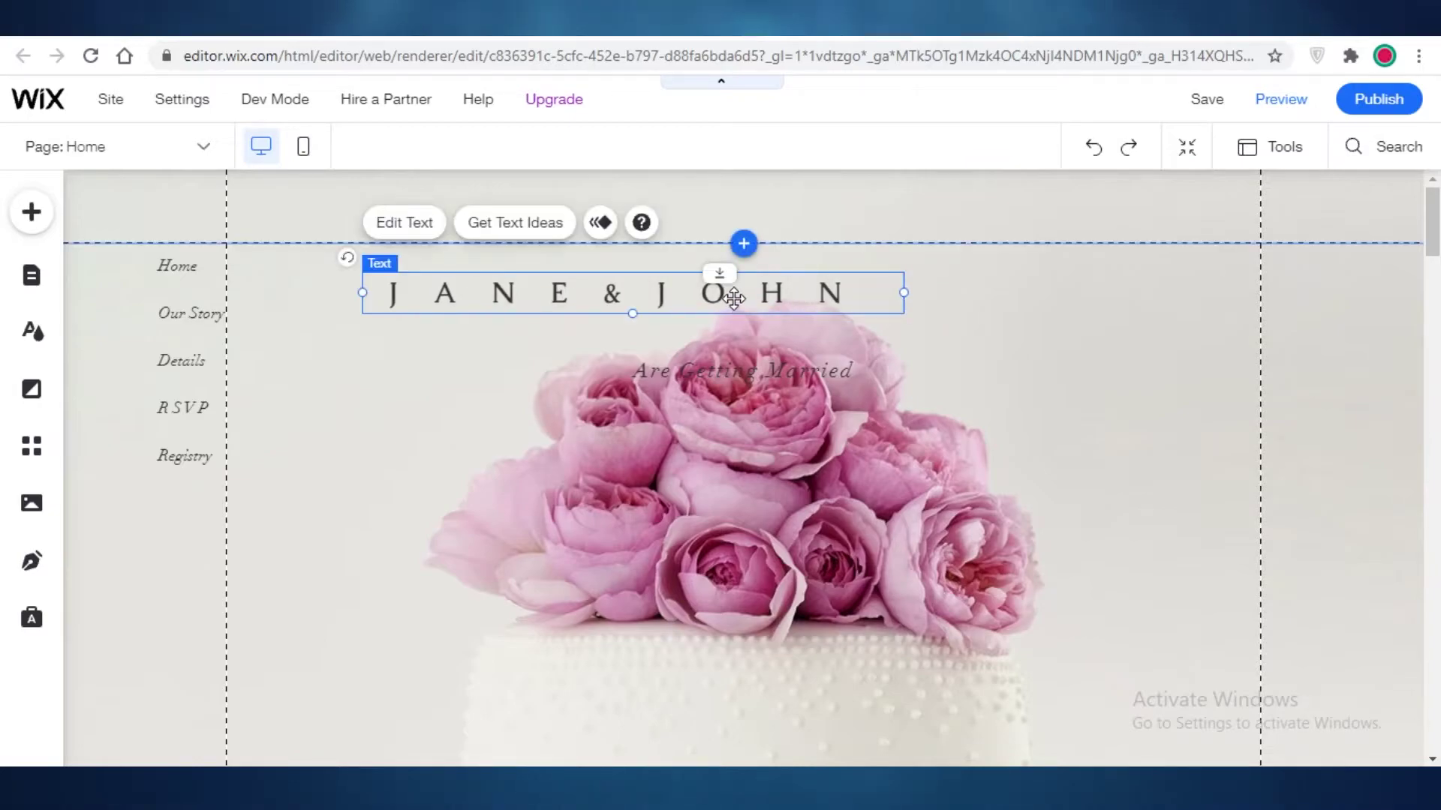
drag(733, 296, 918, 293)
drag(917, 300, 846, 312)
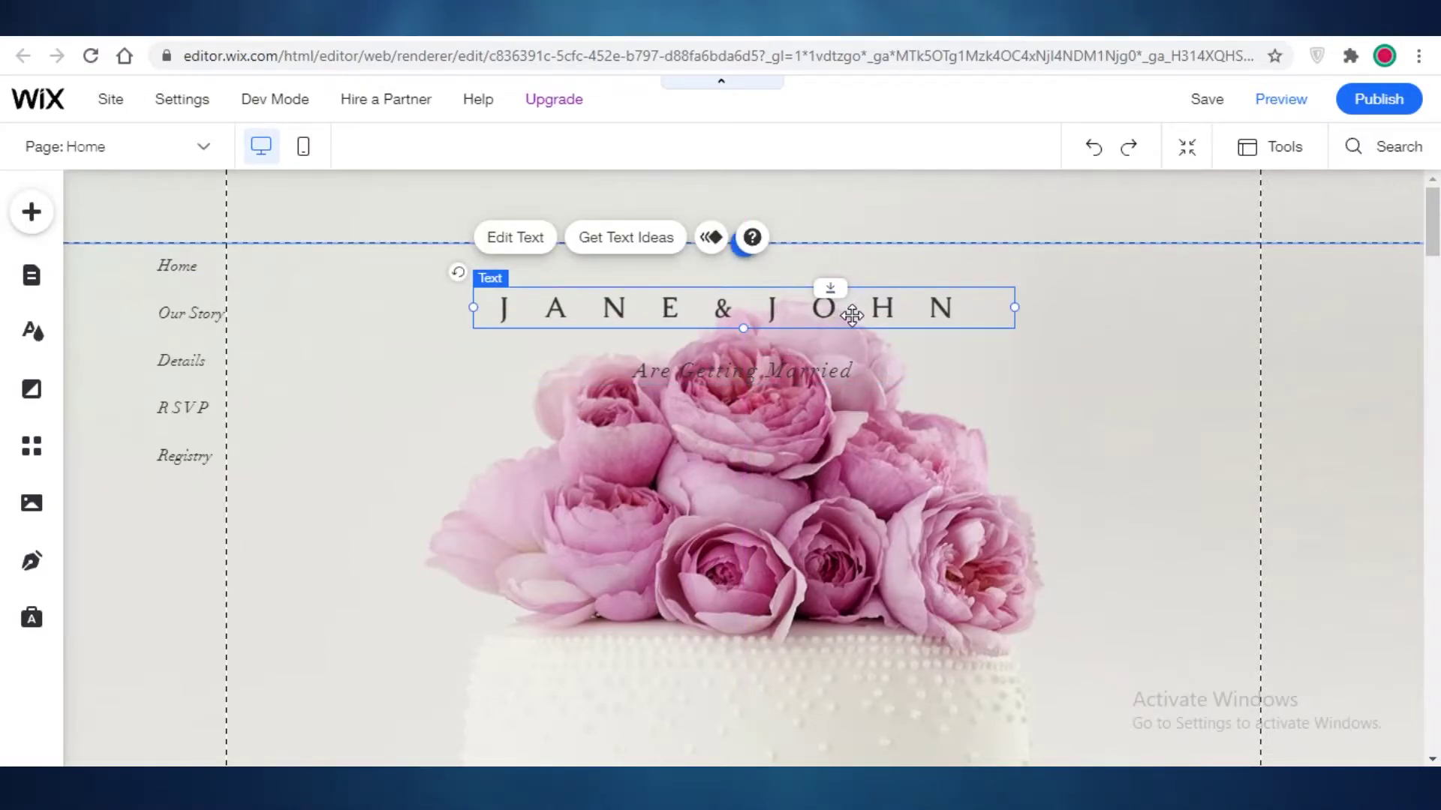
drag(829, 306, 862, 293)
click(1370, 389)
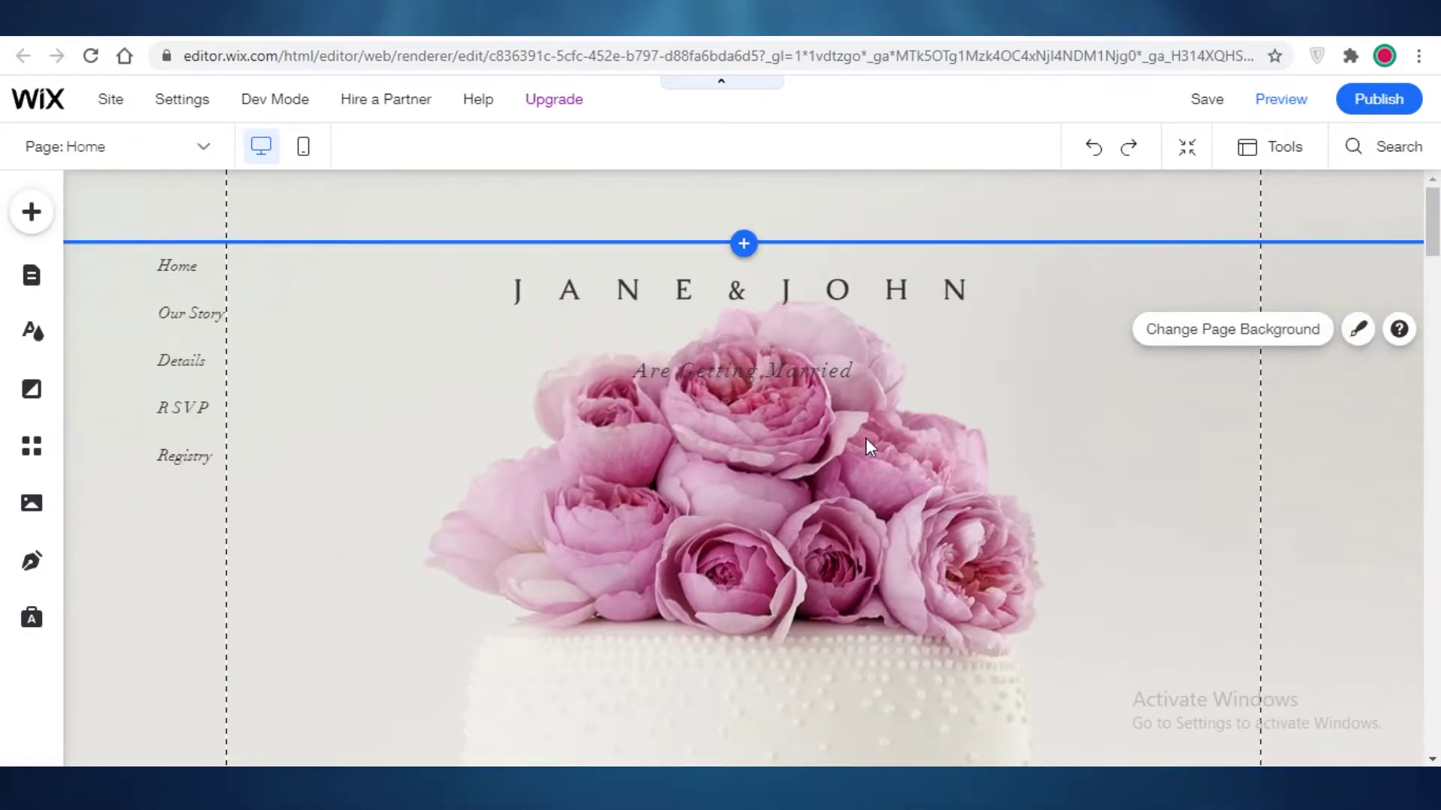
click(768, 367)
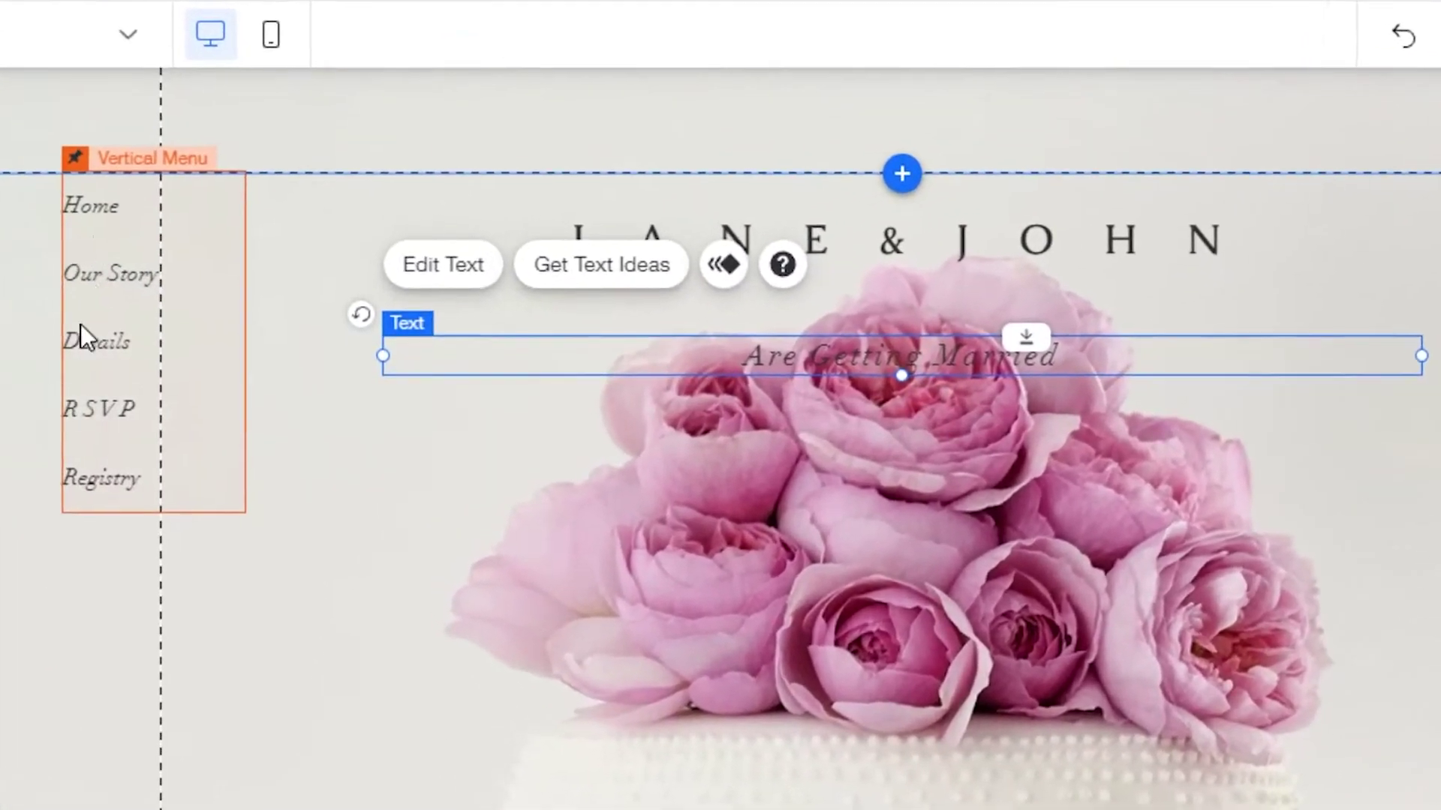
In Manage Pages, delete the Our Story and Details pages
click(82, 20)
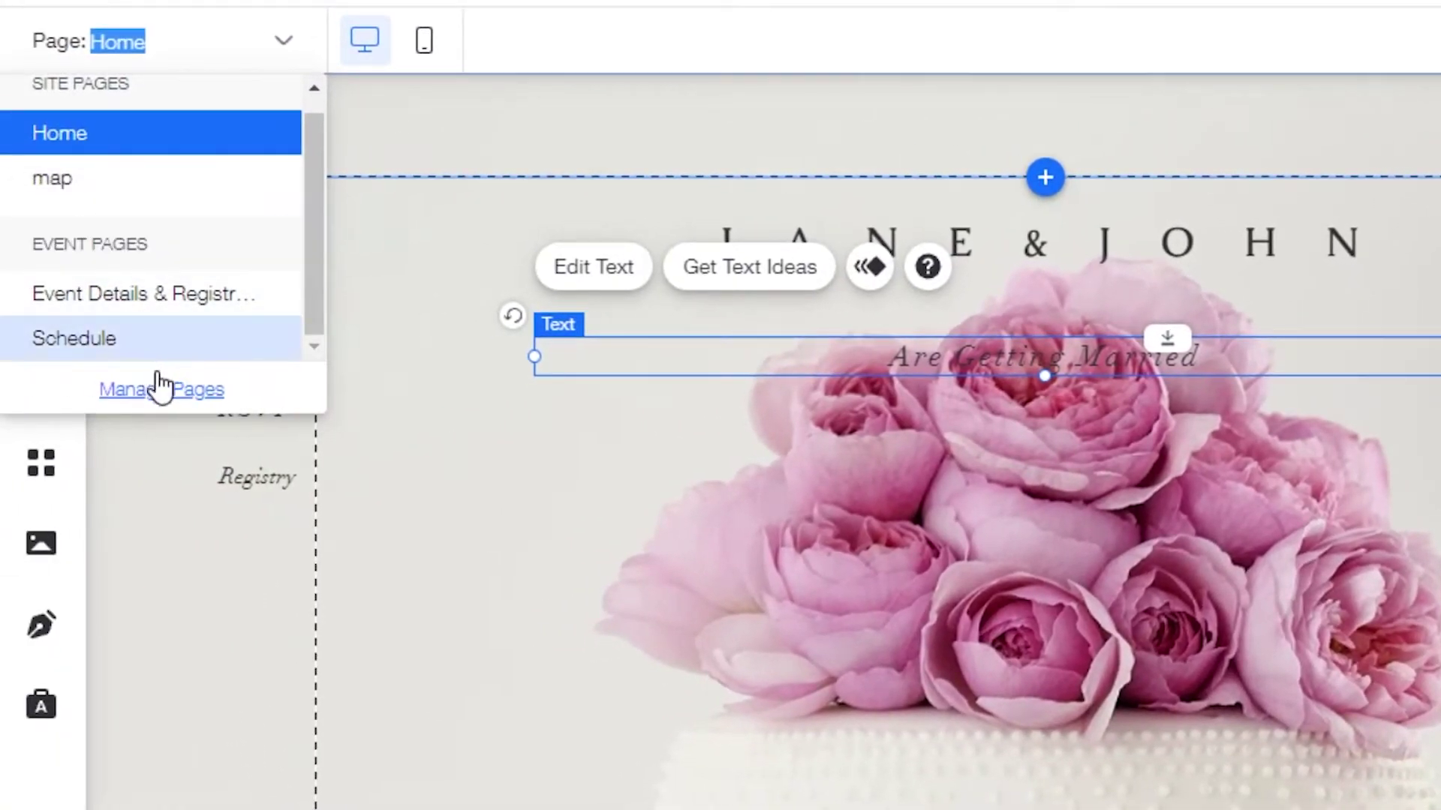
click(159, 374)
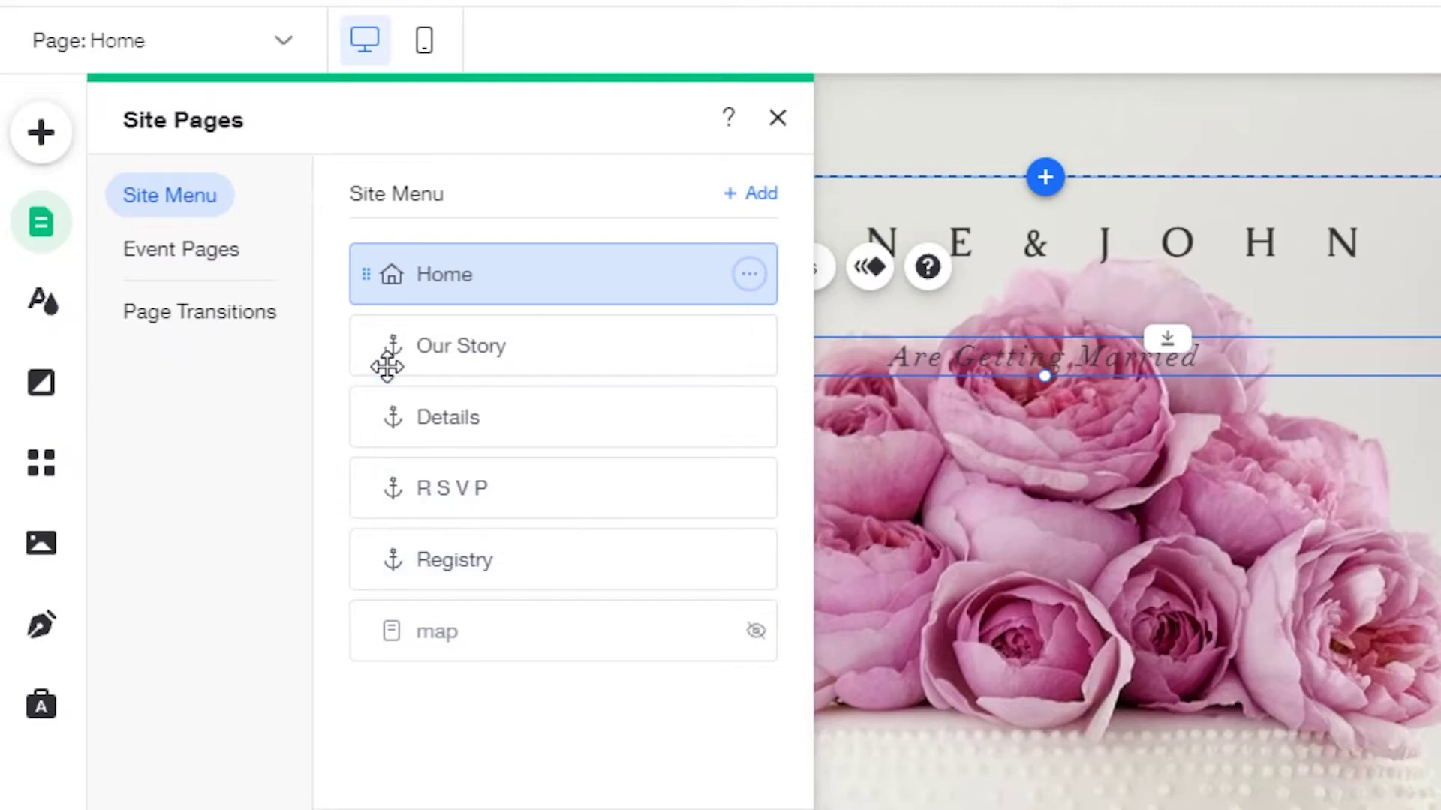
click(748, 351)
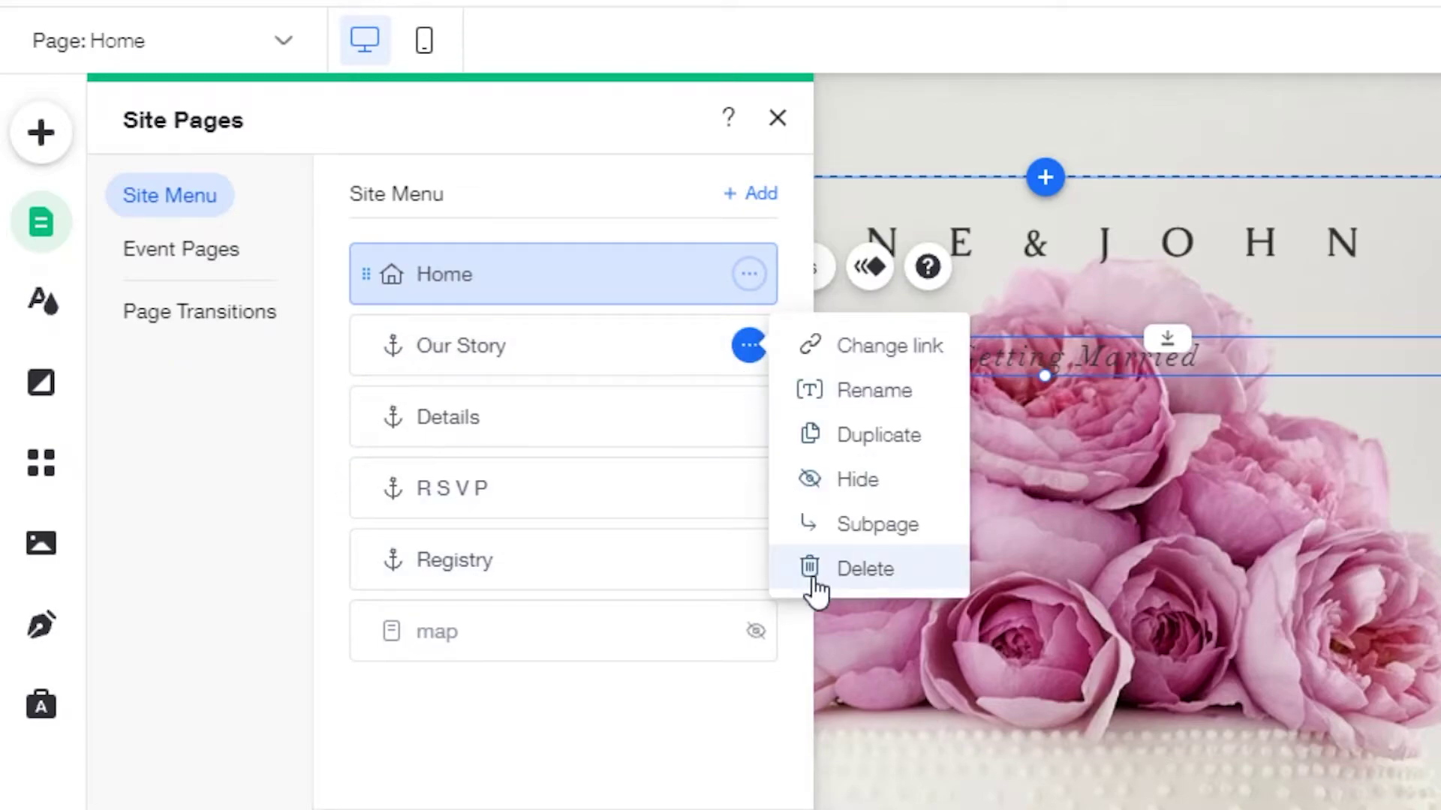
click(797, 559)
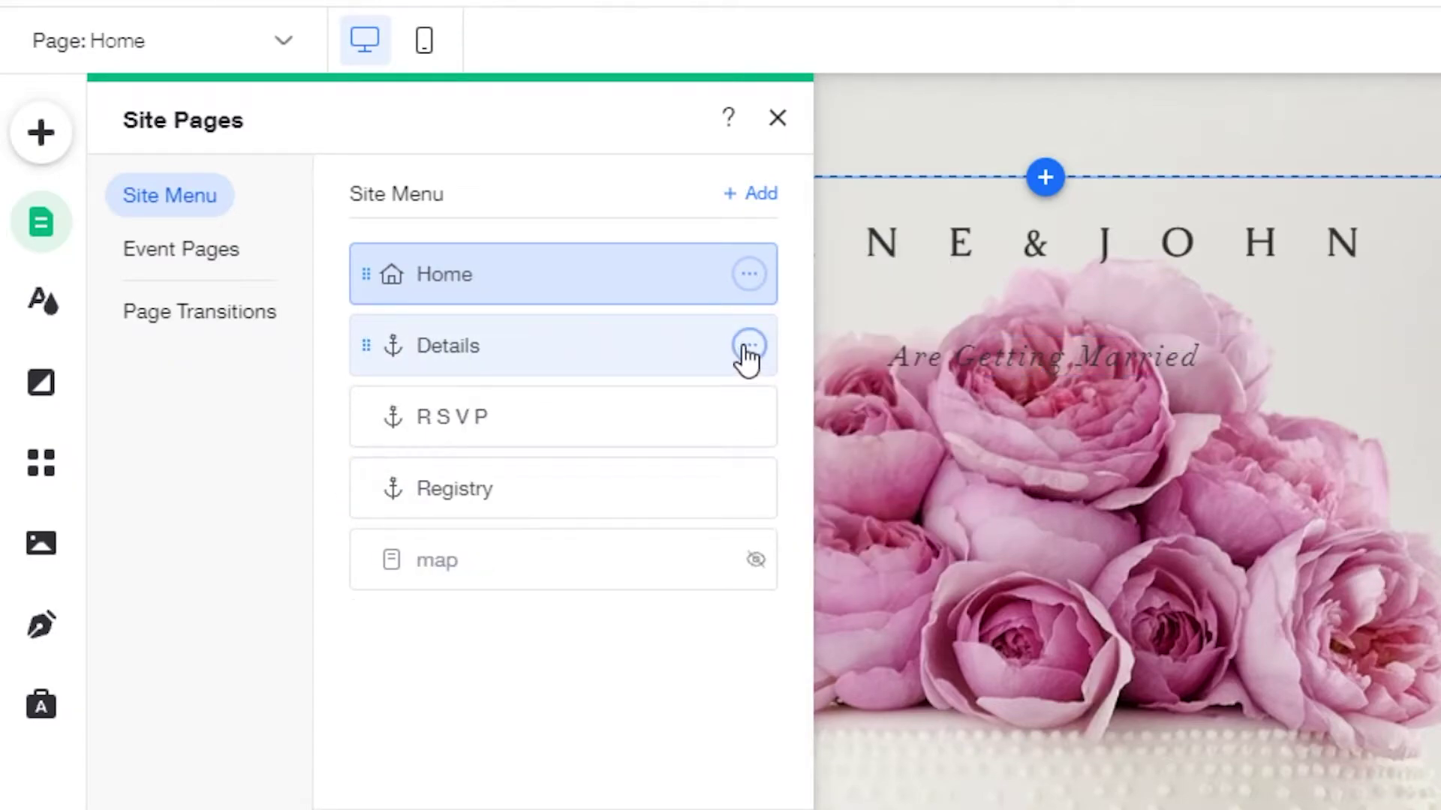
click(748, 348)
click(803, 566)
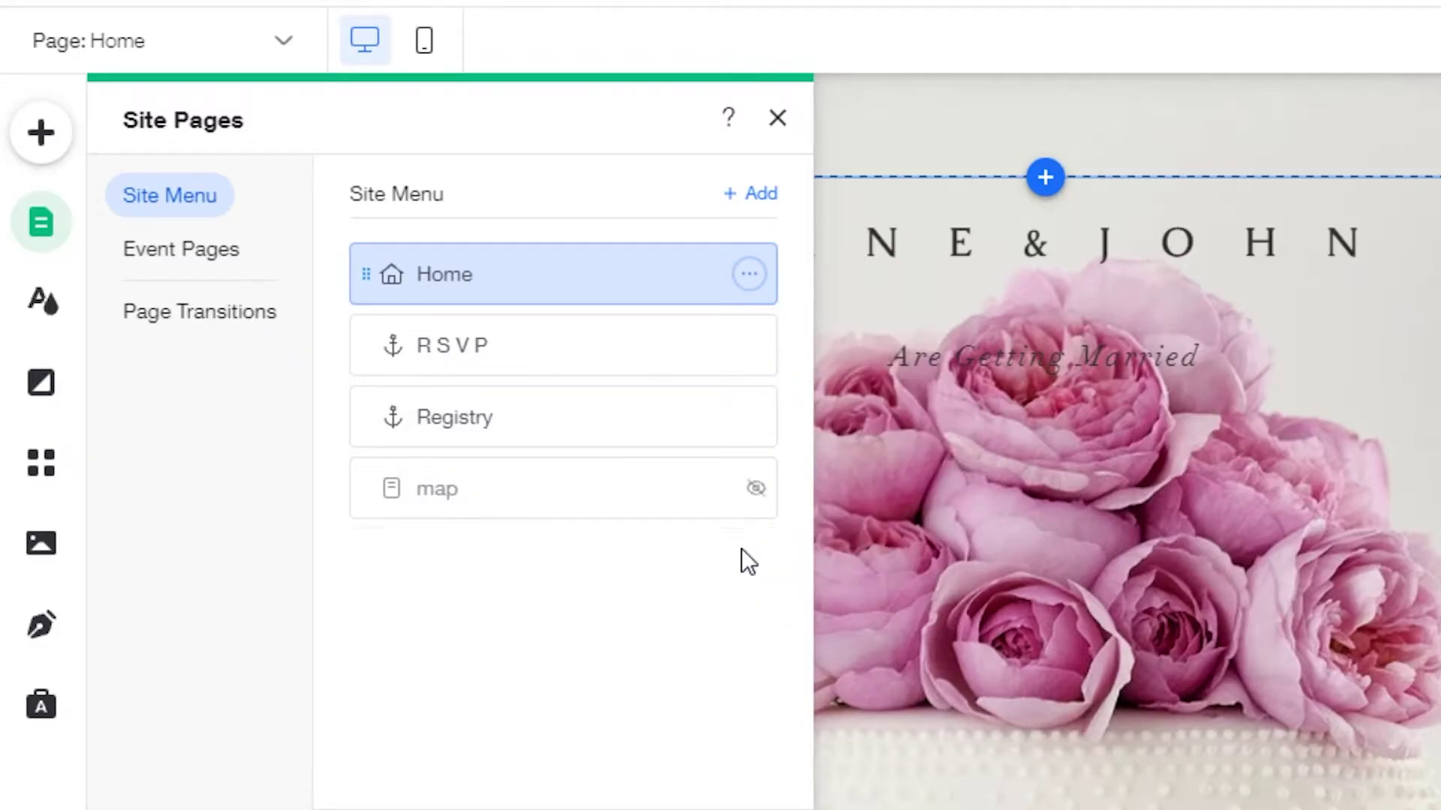
Delete the map, Registry and RSVP pages as well
click(749, 488)
click(825, 502)
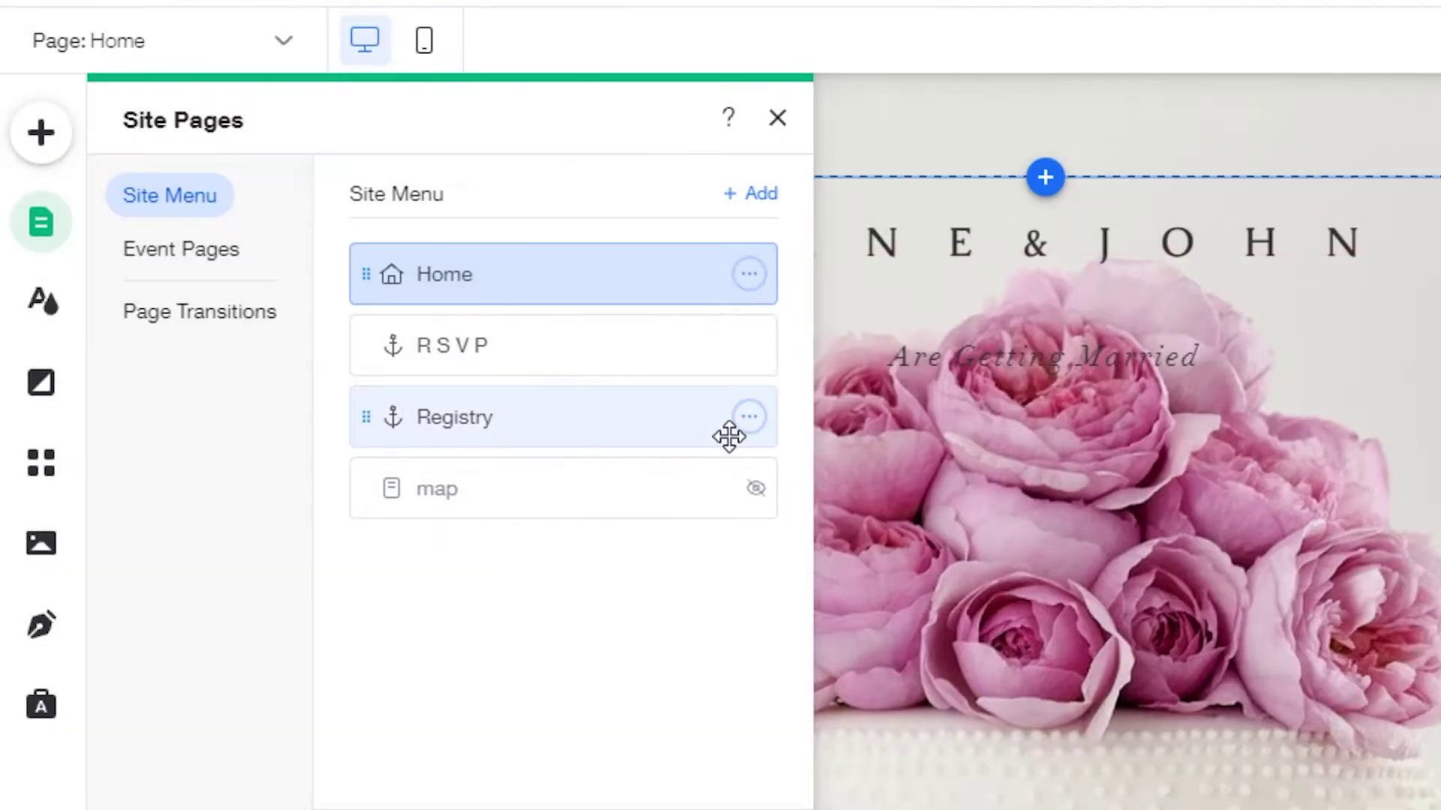
click(749, 418)
click(901, 640)
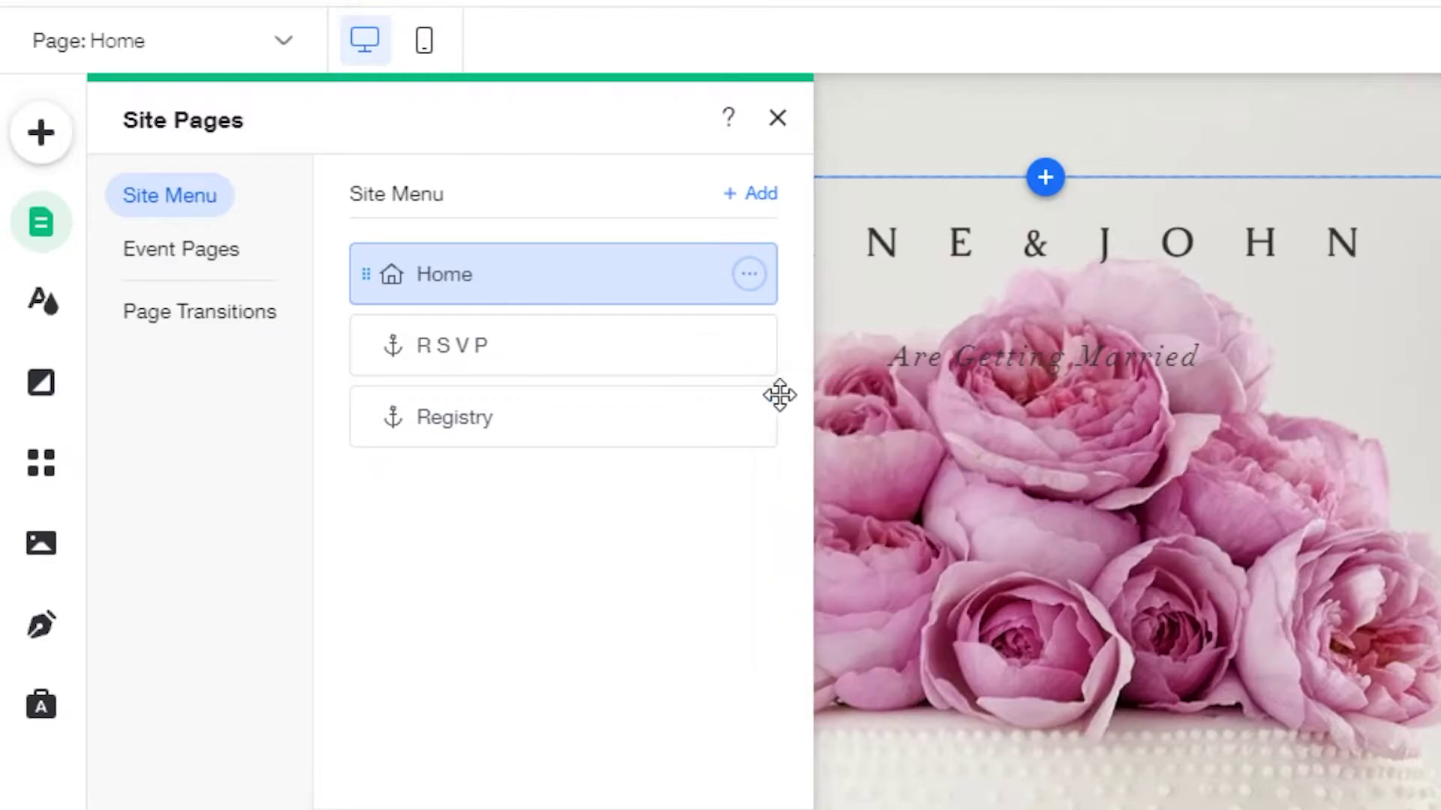
click(748, 346)
click(809, 569)
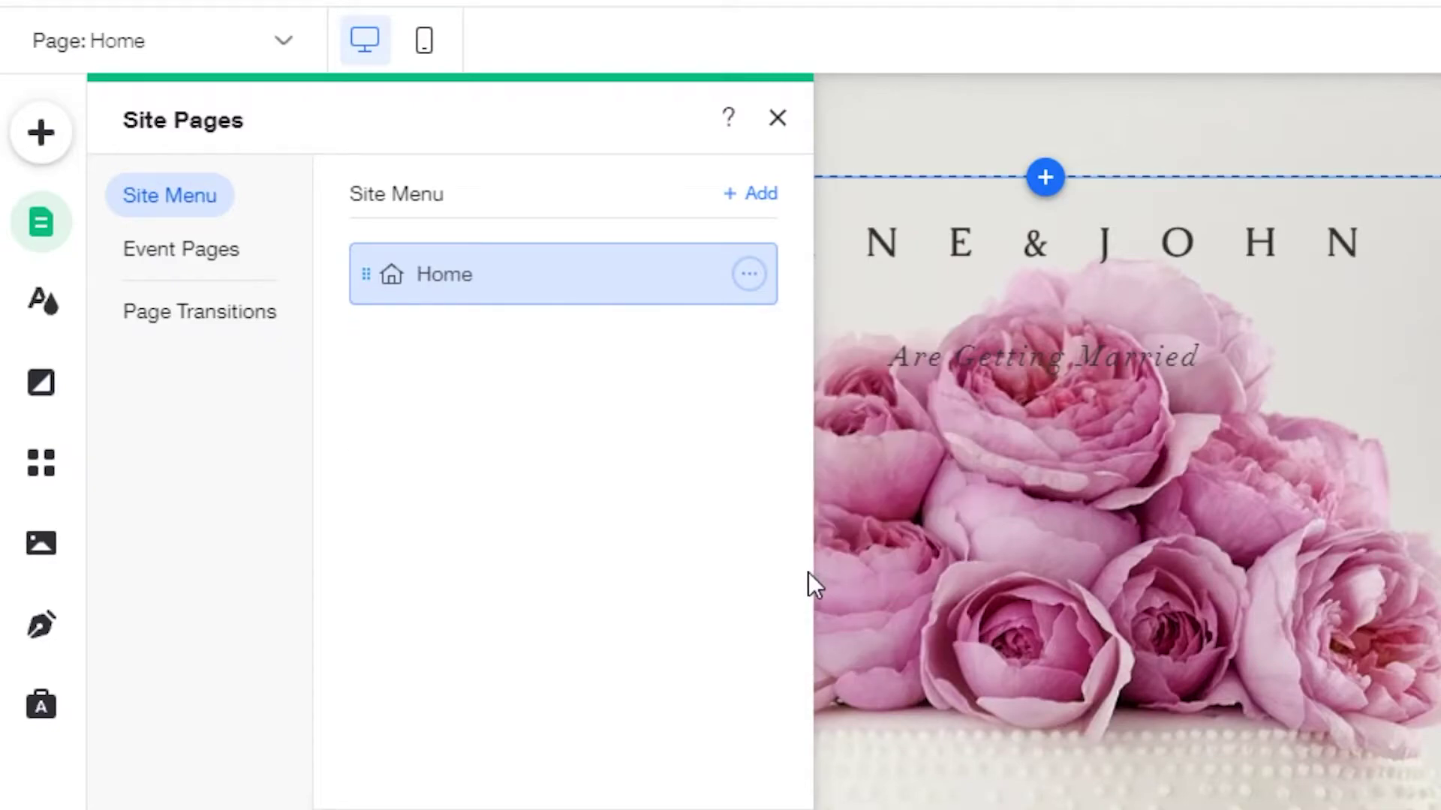
Change the subtitle to bold 'INVITE YOU TO THEIR BOND OF FOREVER'
click(776, 119)
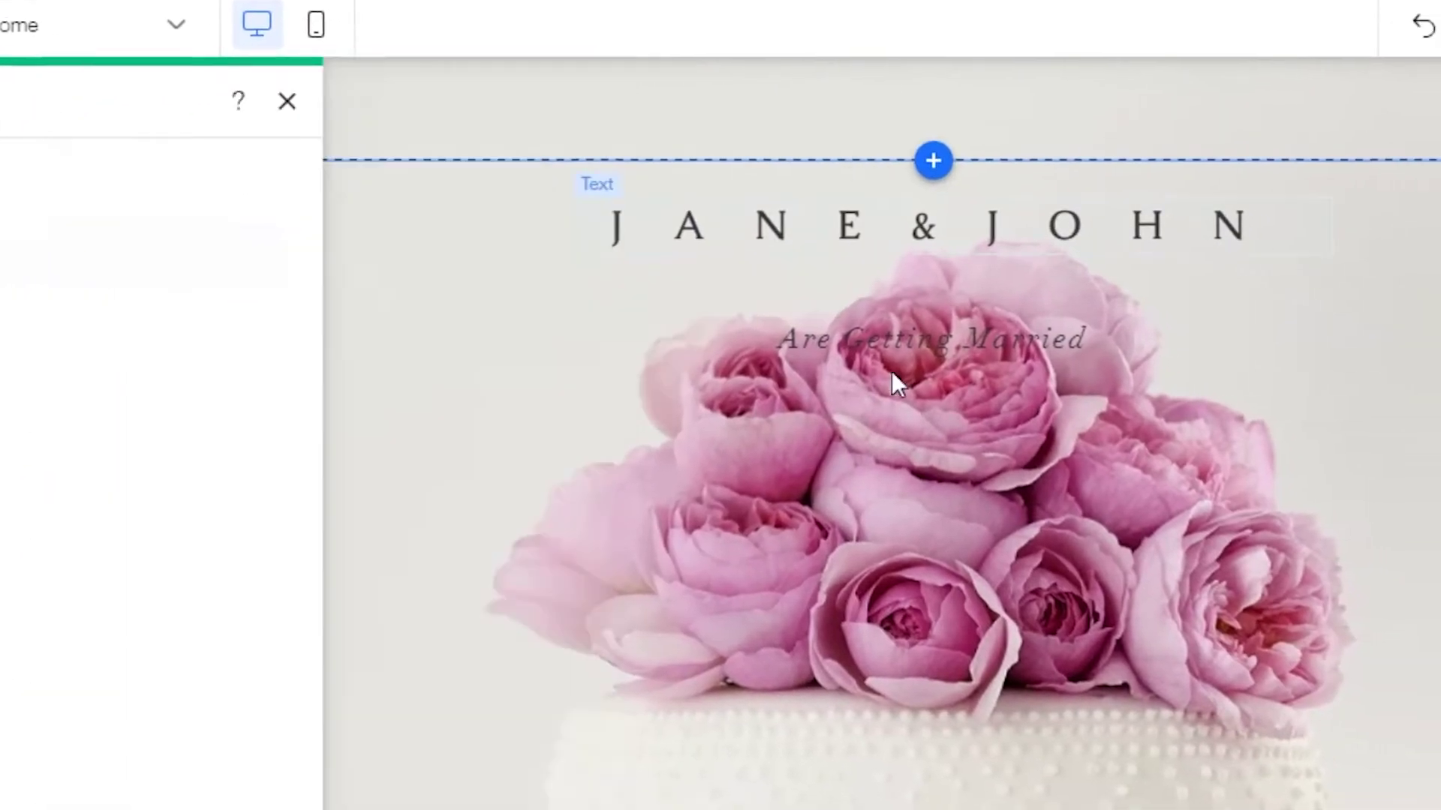
double_click(1028, 356)
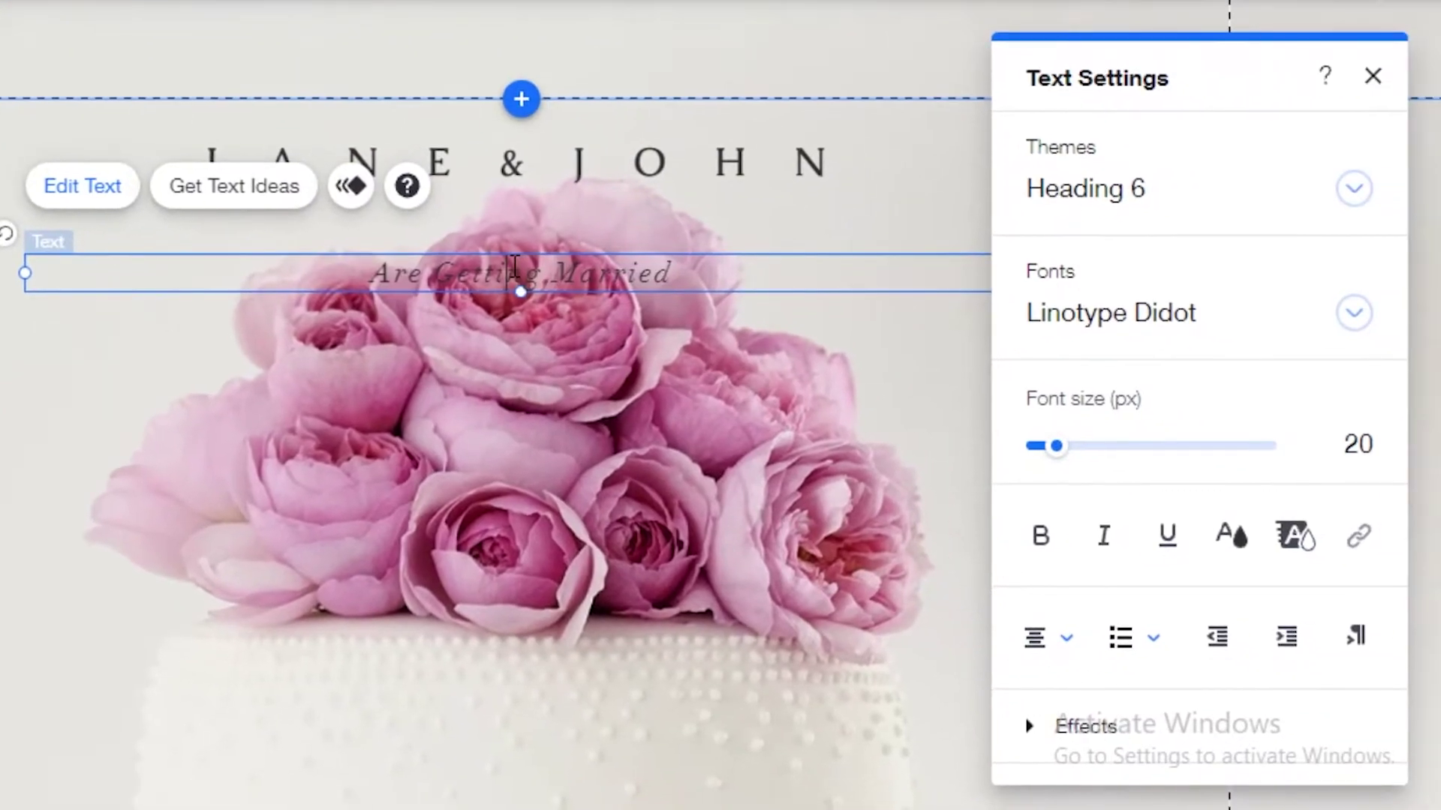
key(ctrl+a)
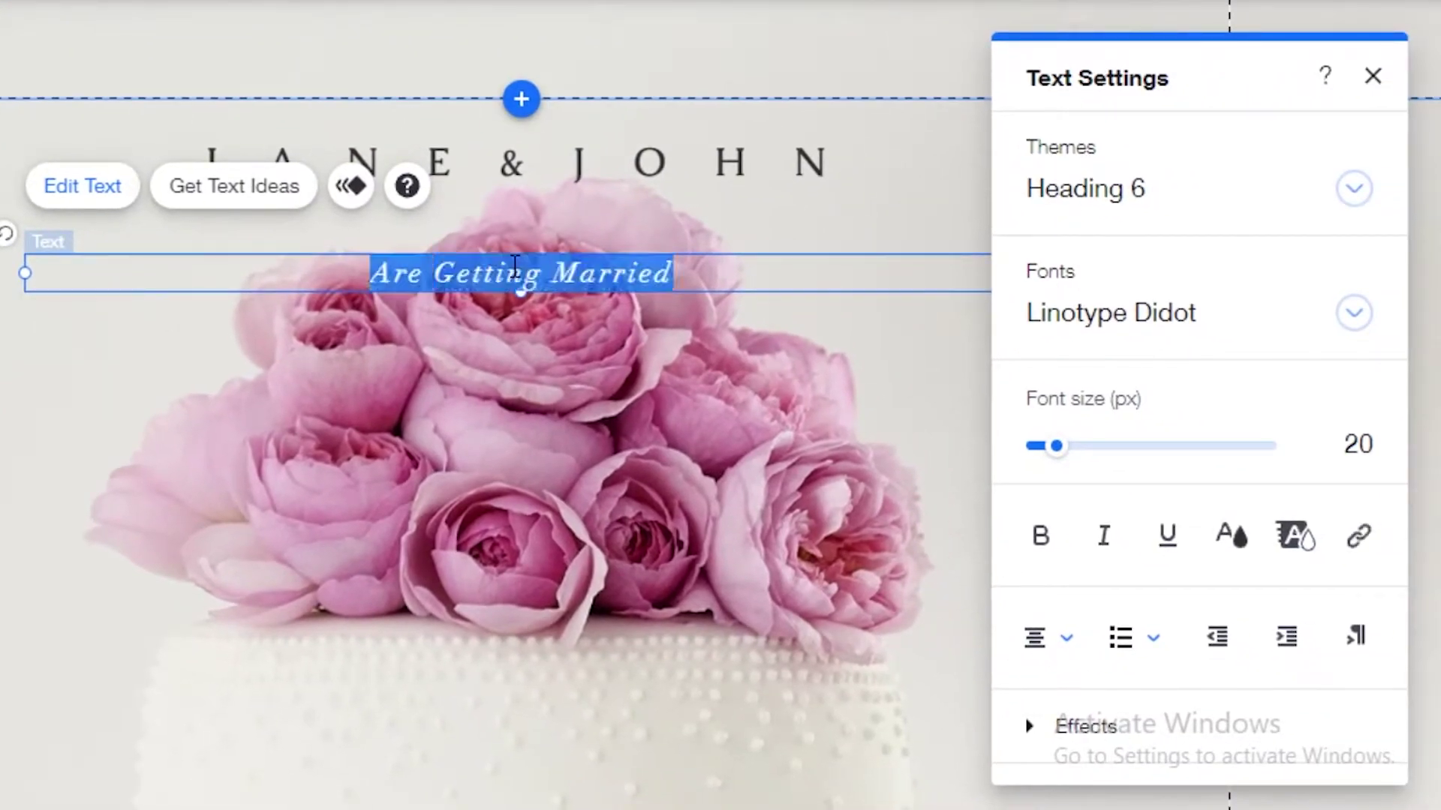
key(BackSpace)
text(INVI)
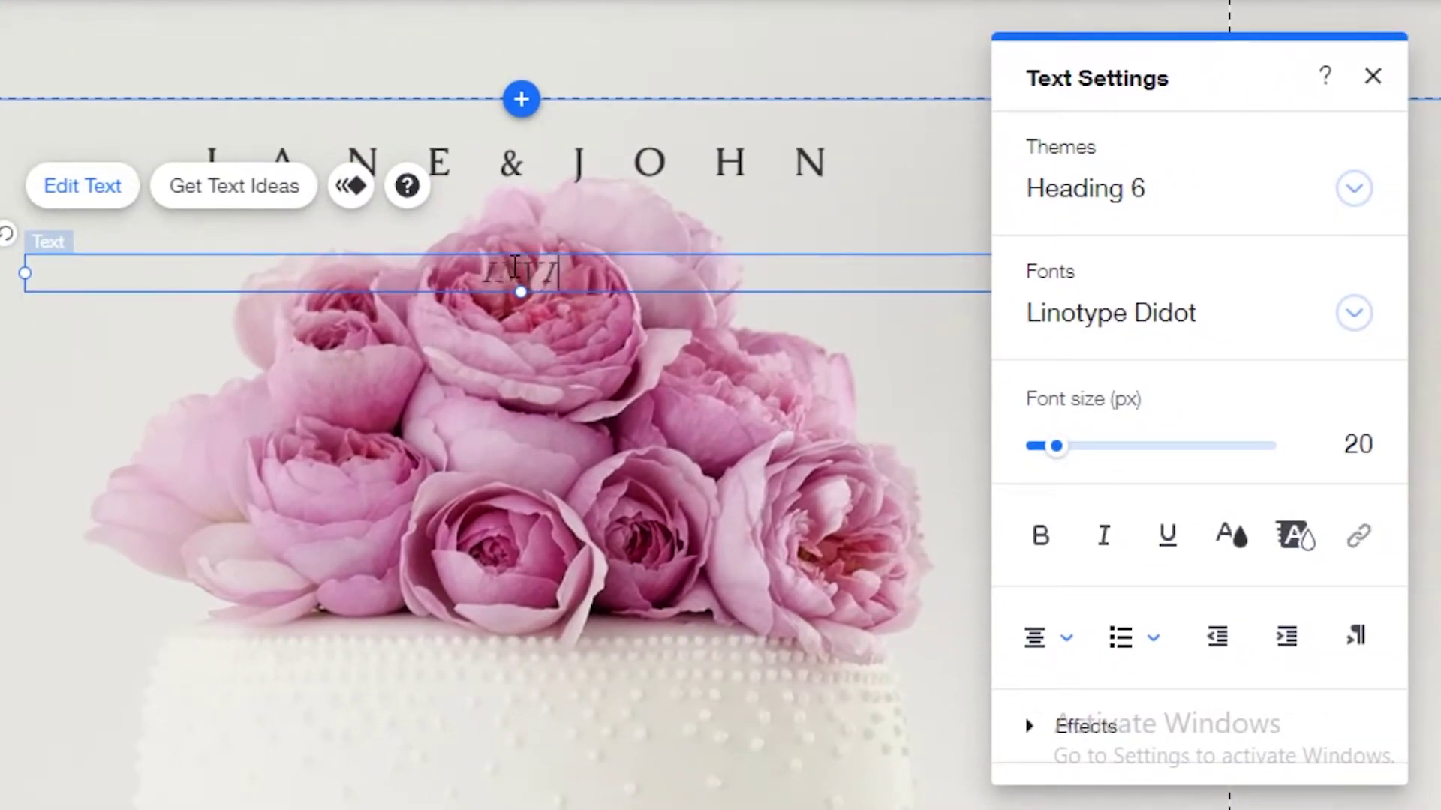
text(TE YOU TO THEIR BOND)
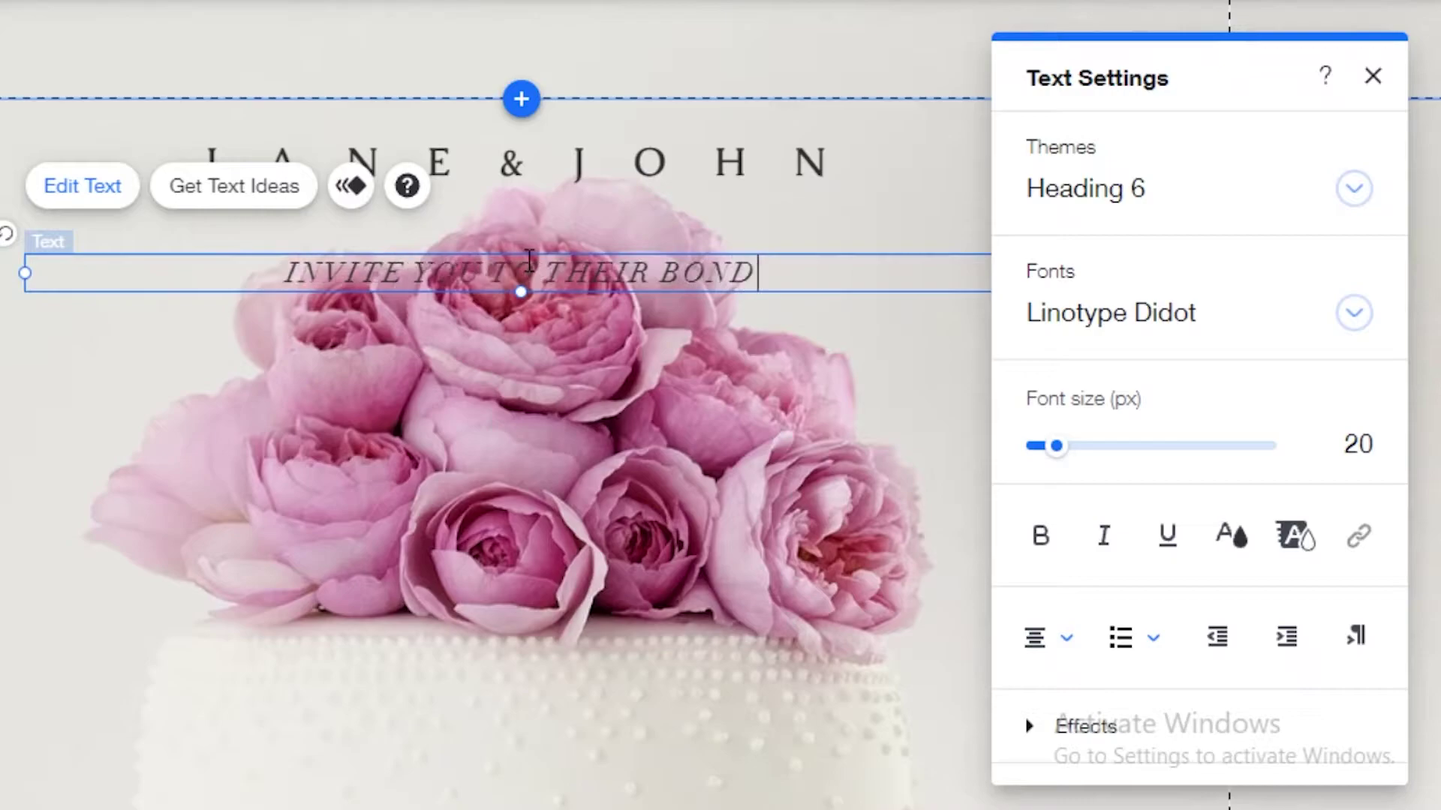
text( OF FOREBE)
key(BackSpace)
key(BackSpace)
key(BackSpace)
key(BackSpace)
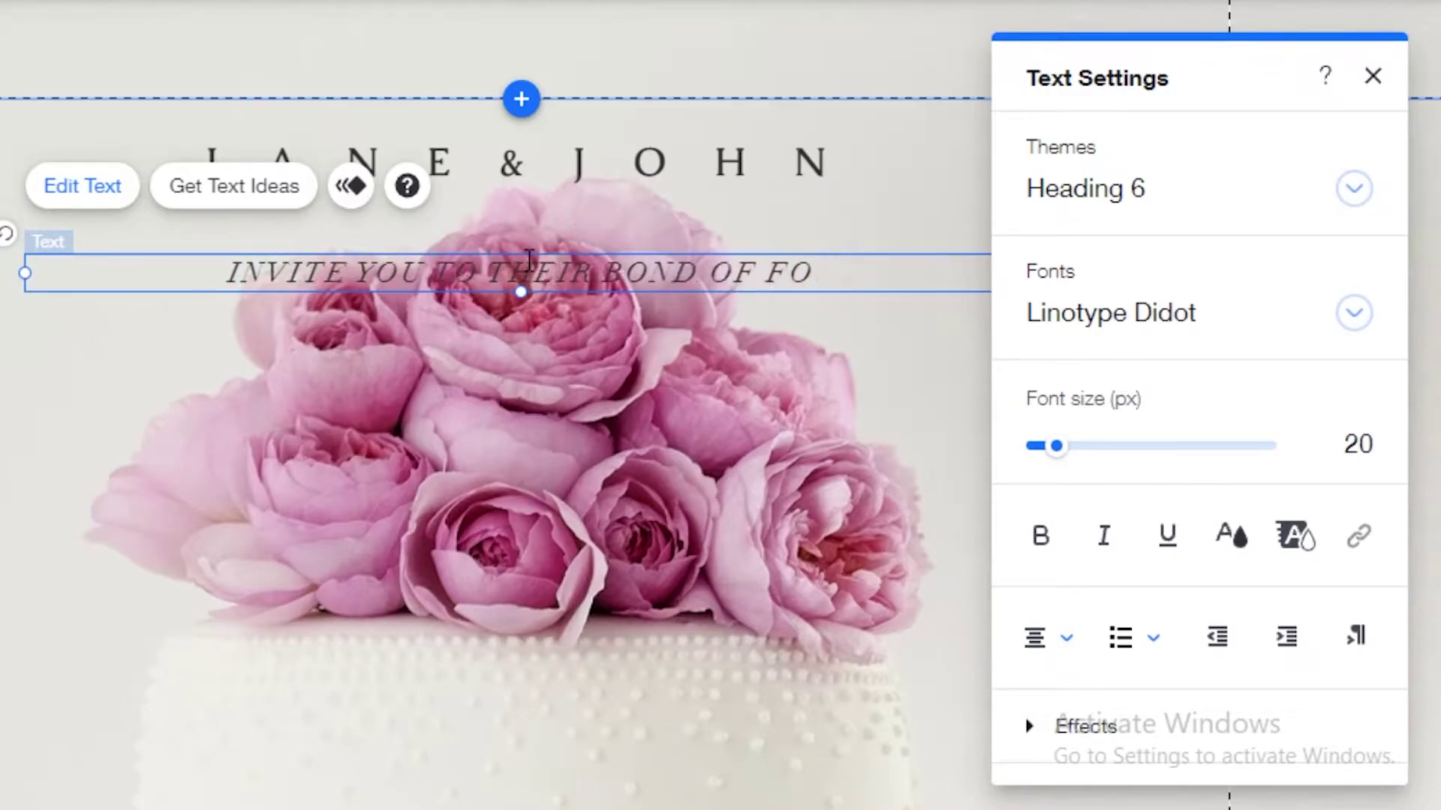
text(REVER)
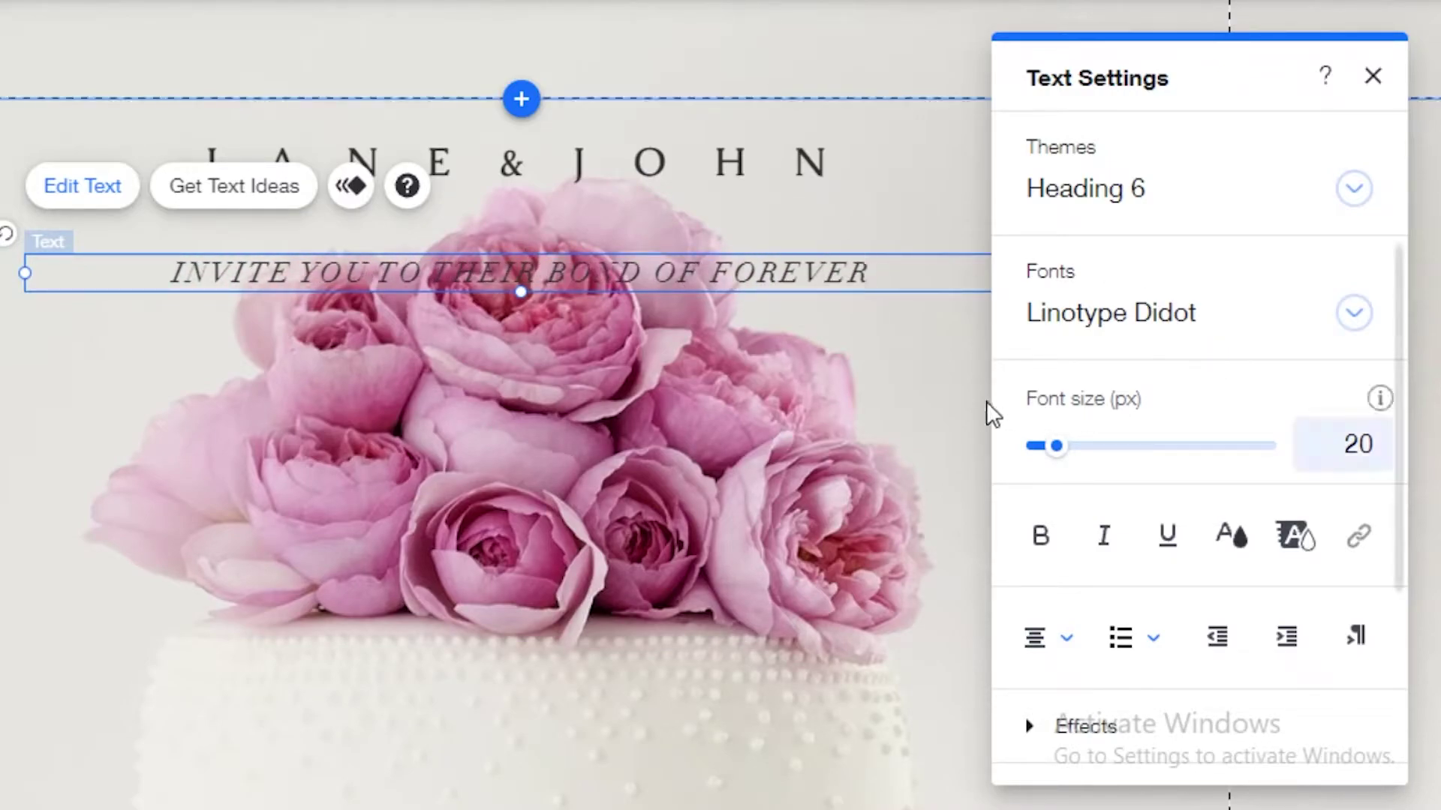
key(ctrl+a)
key(ctrl+b)
click(1373, 76)
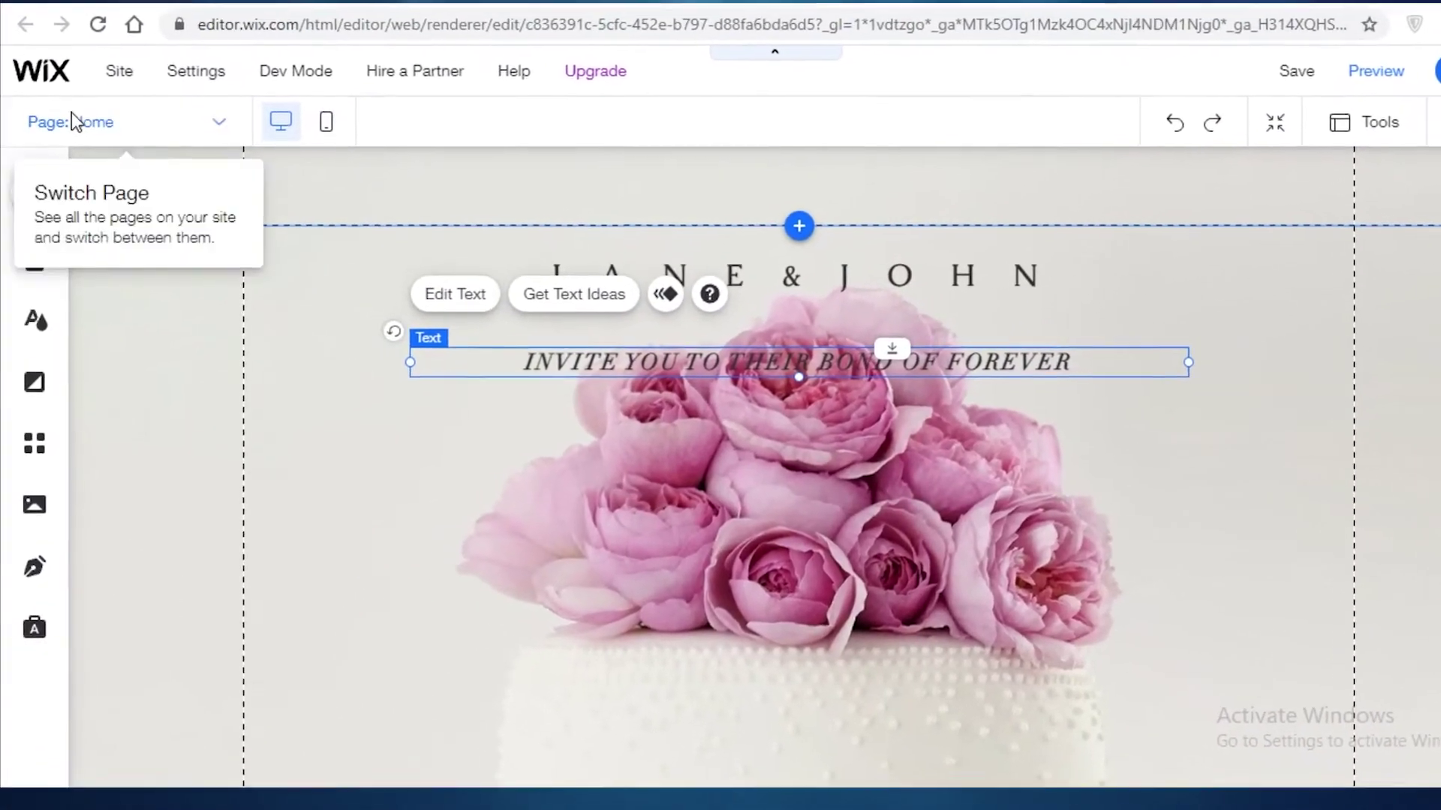
Rename the Home page to WELCOME from its actions menu in the pages manager
click(73, 120)
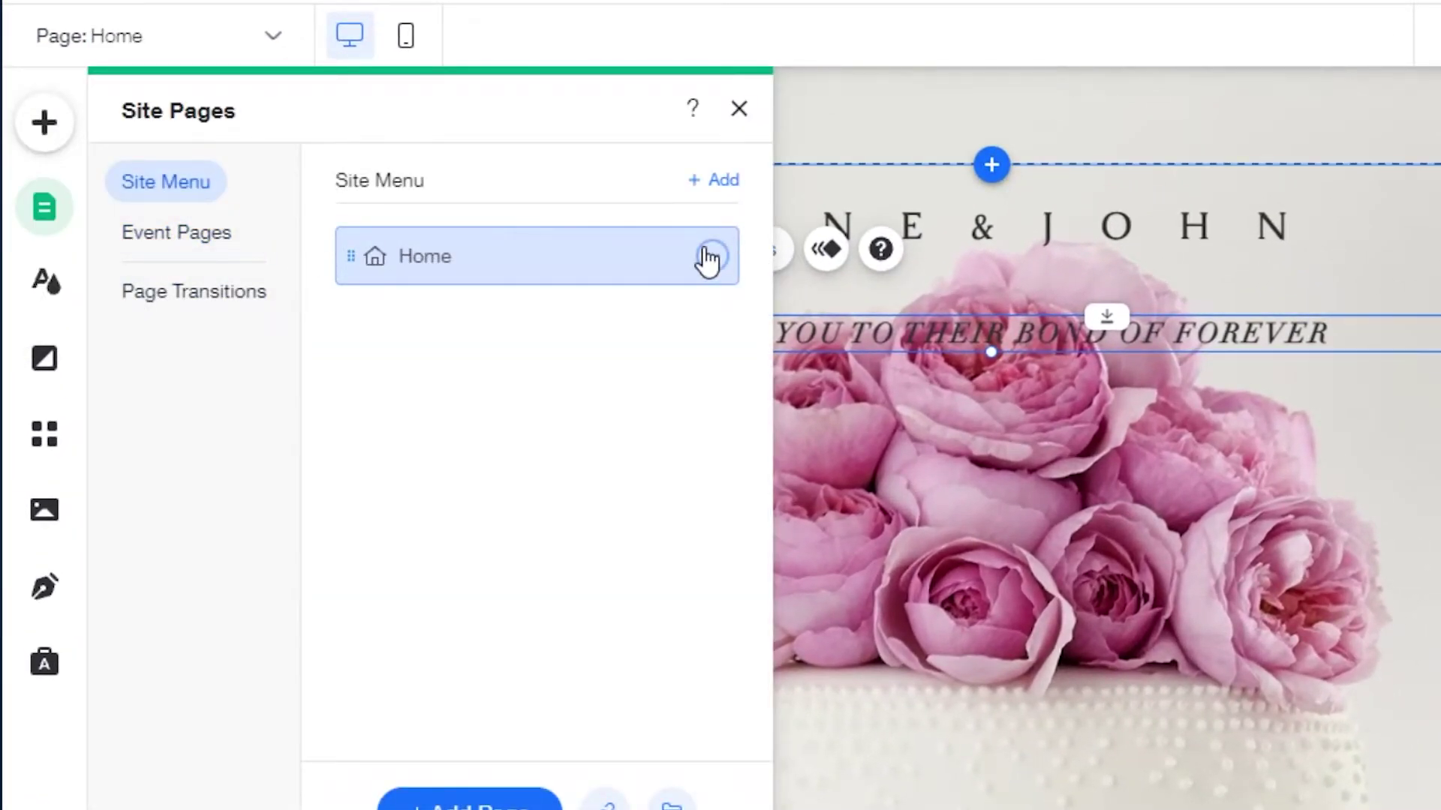
click(710, 258)
click(645, 251)
click(713, 258)
click(842, 402)
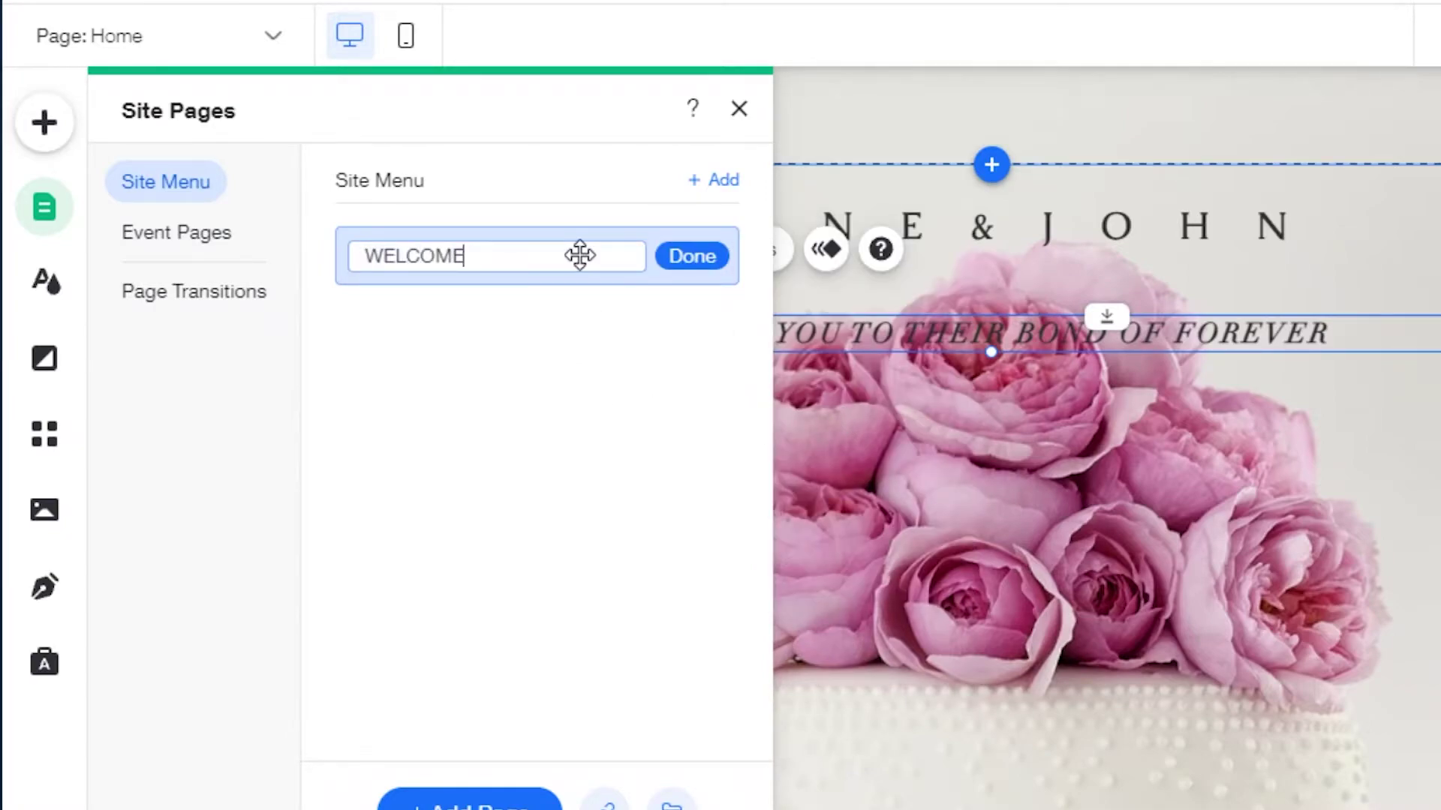
text(WELCOME)
key(Return)
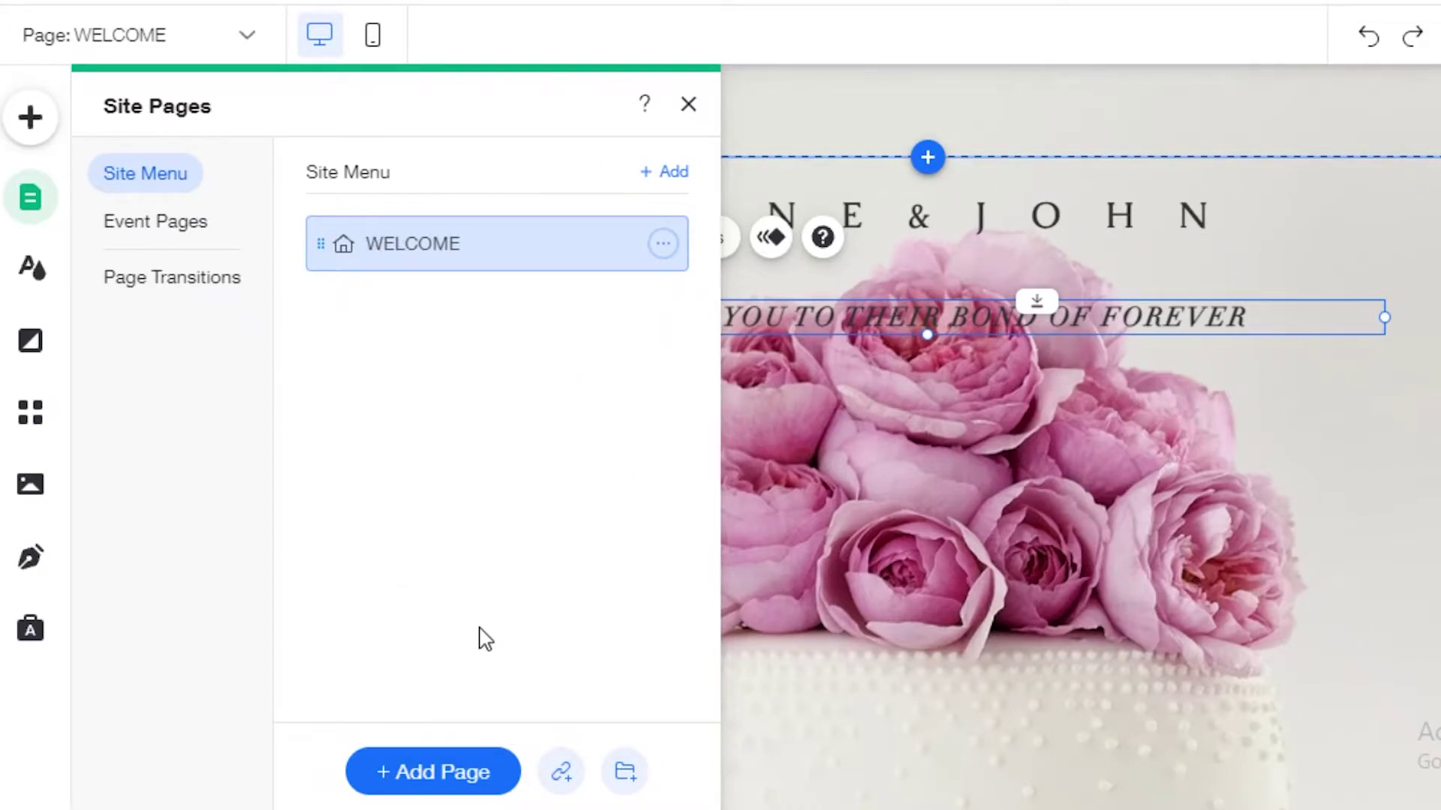
Add a blank page named THE WEDDING EVENT as a main page below WELCOME
click(443, 784)
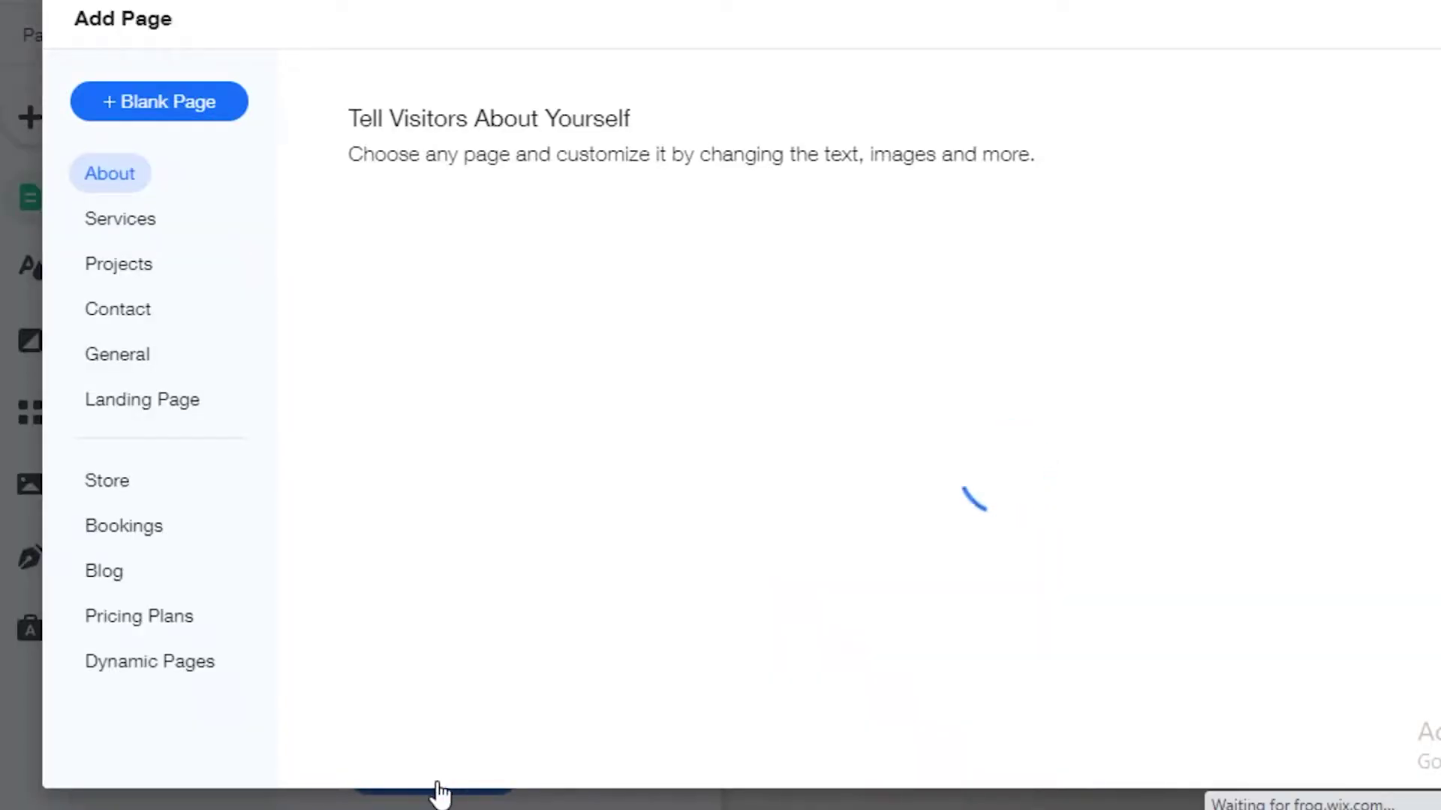
click(204, 106)
click(128, 46)
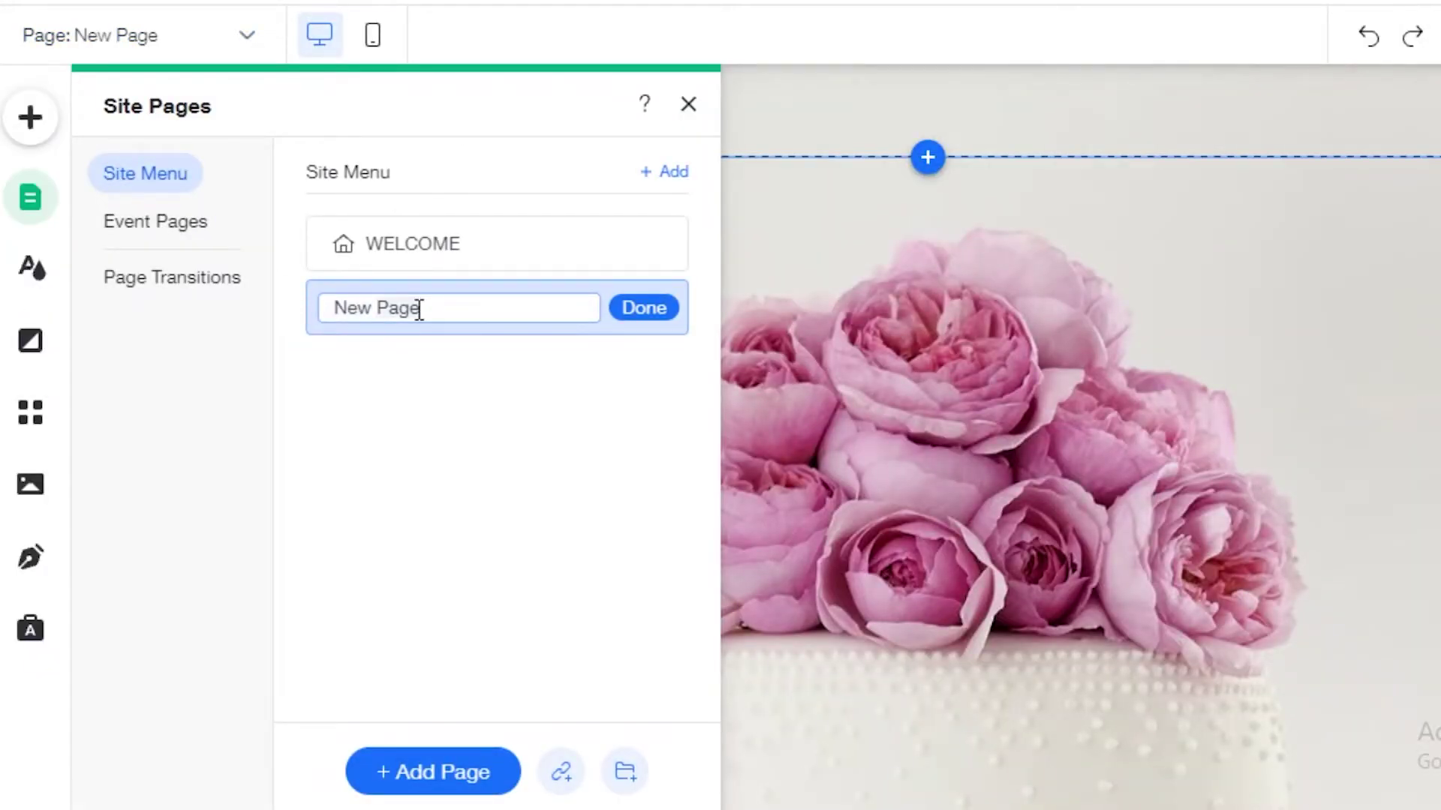
key(BackSpace)
text(THE WEDDING EVENT)
key(Return)
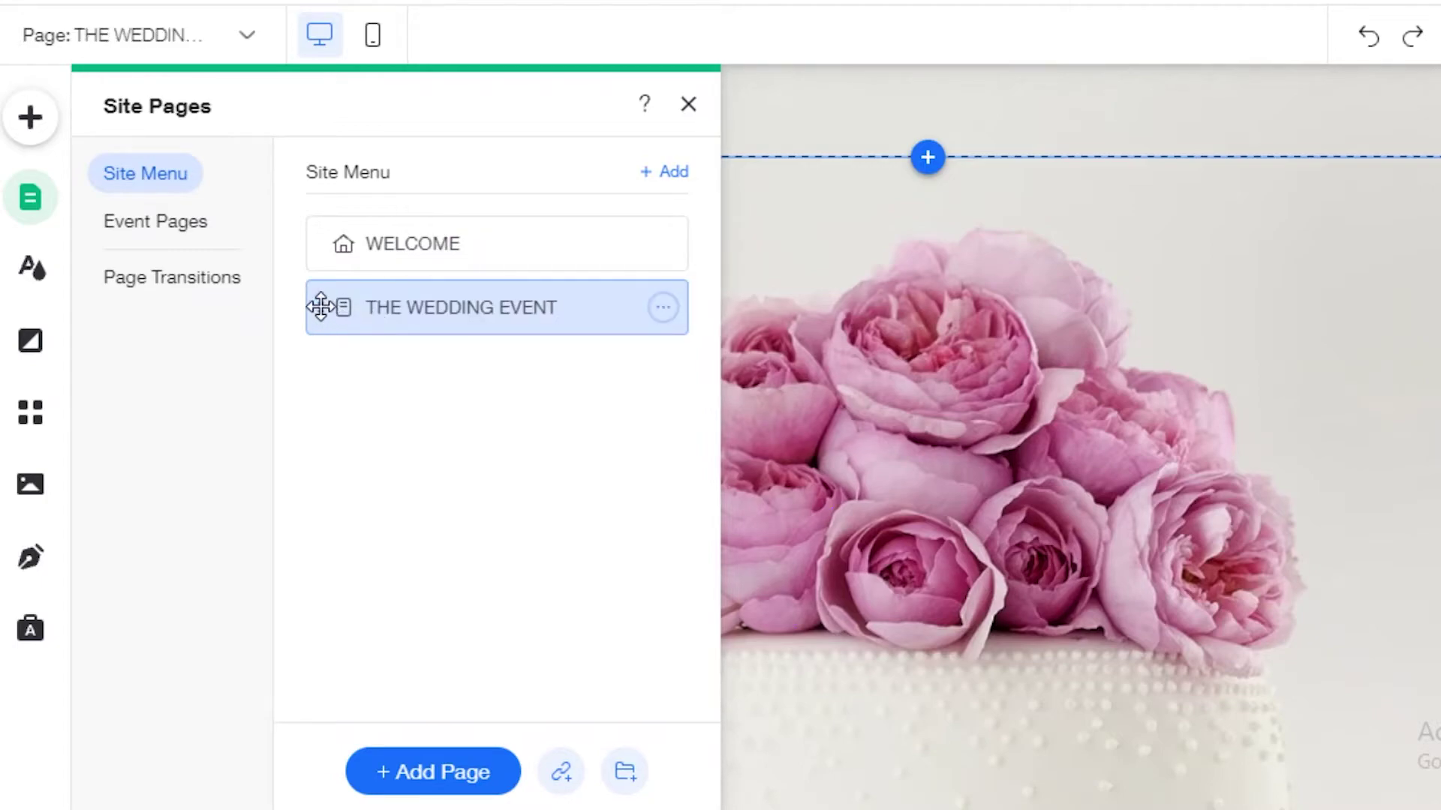
drag(326, 307, 402, 305)
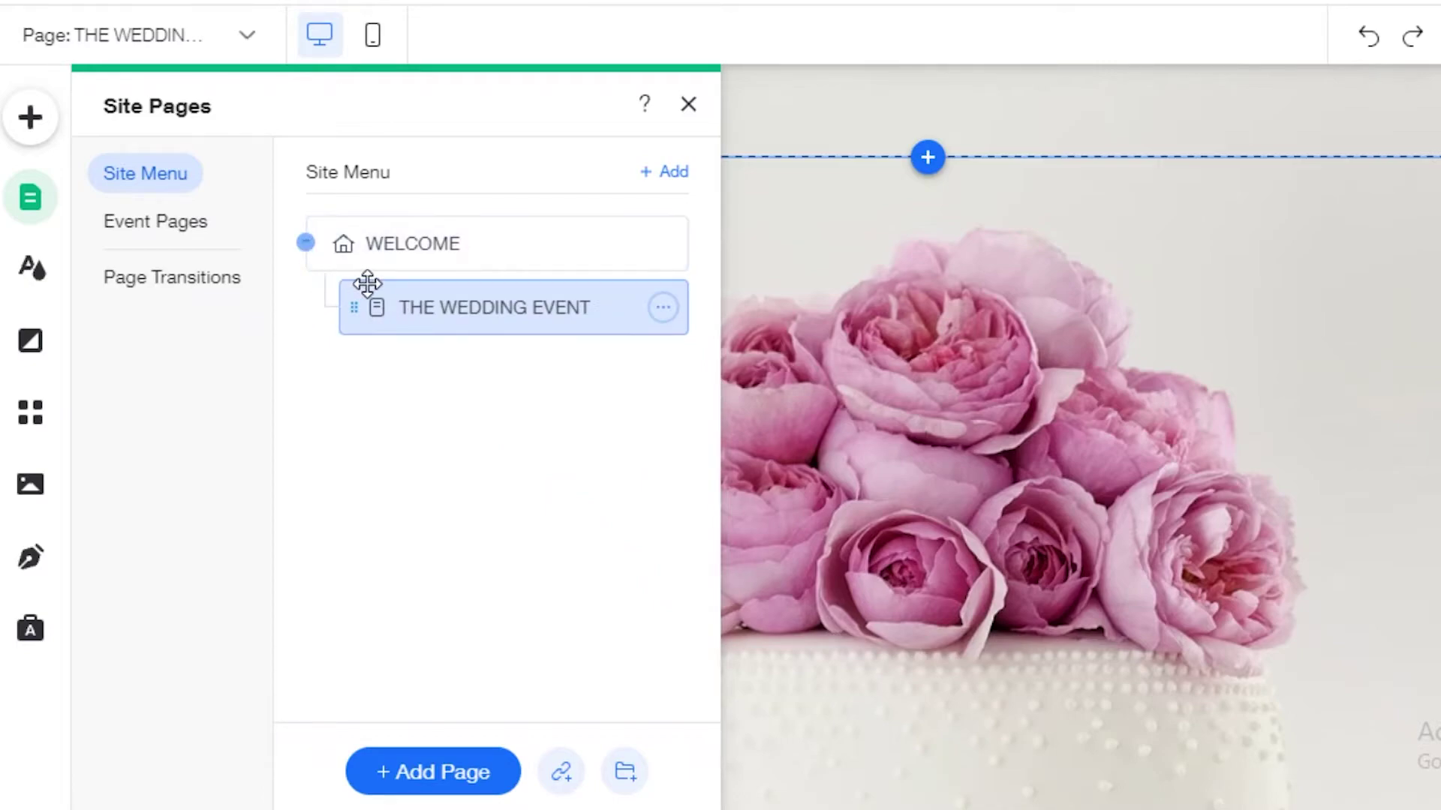
drag(367, 308, 298, 313)
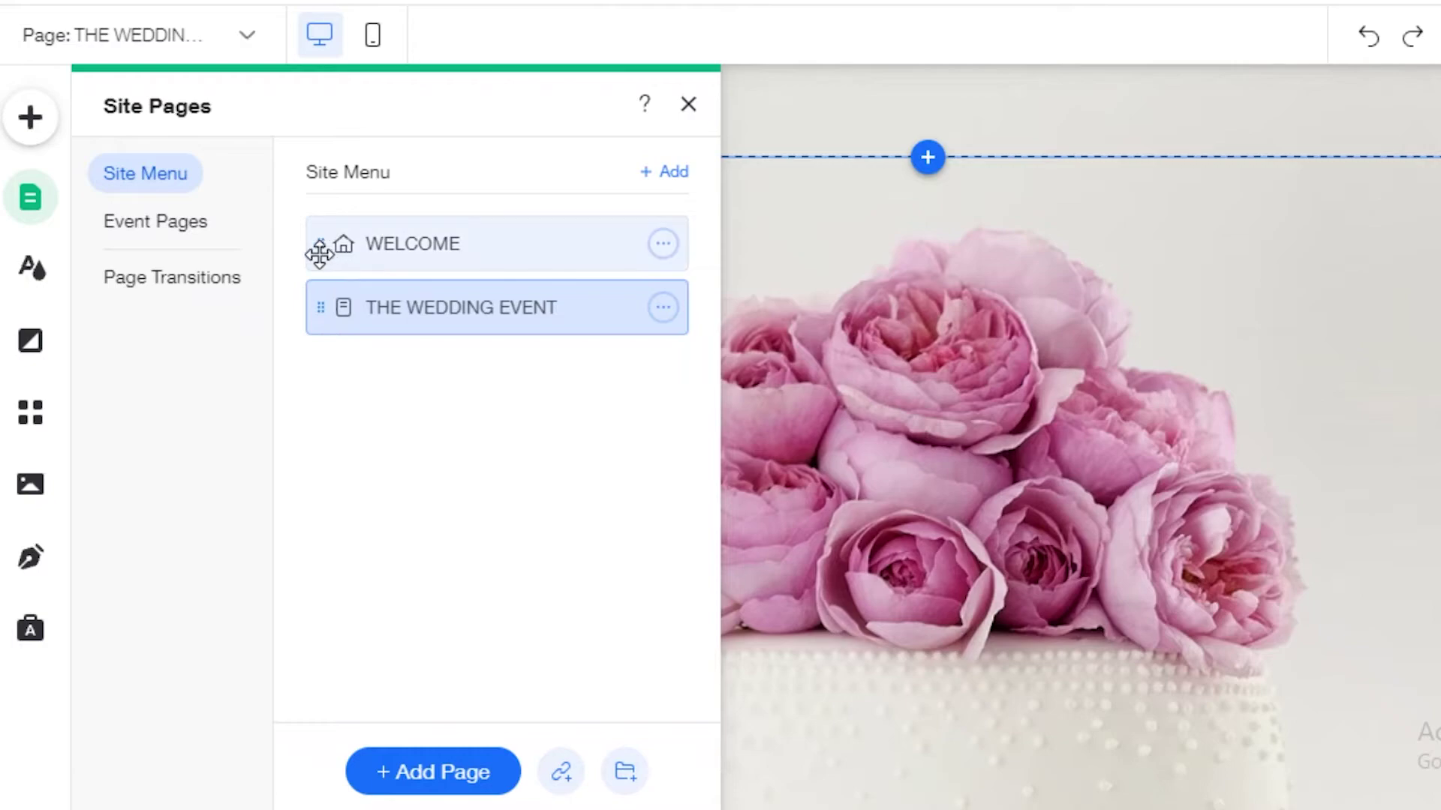
click(688, 105)
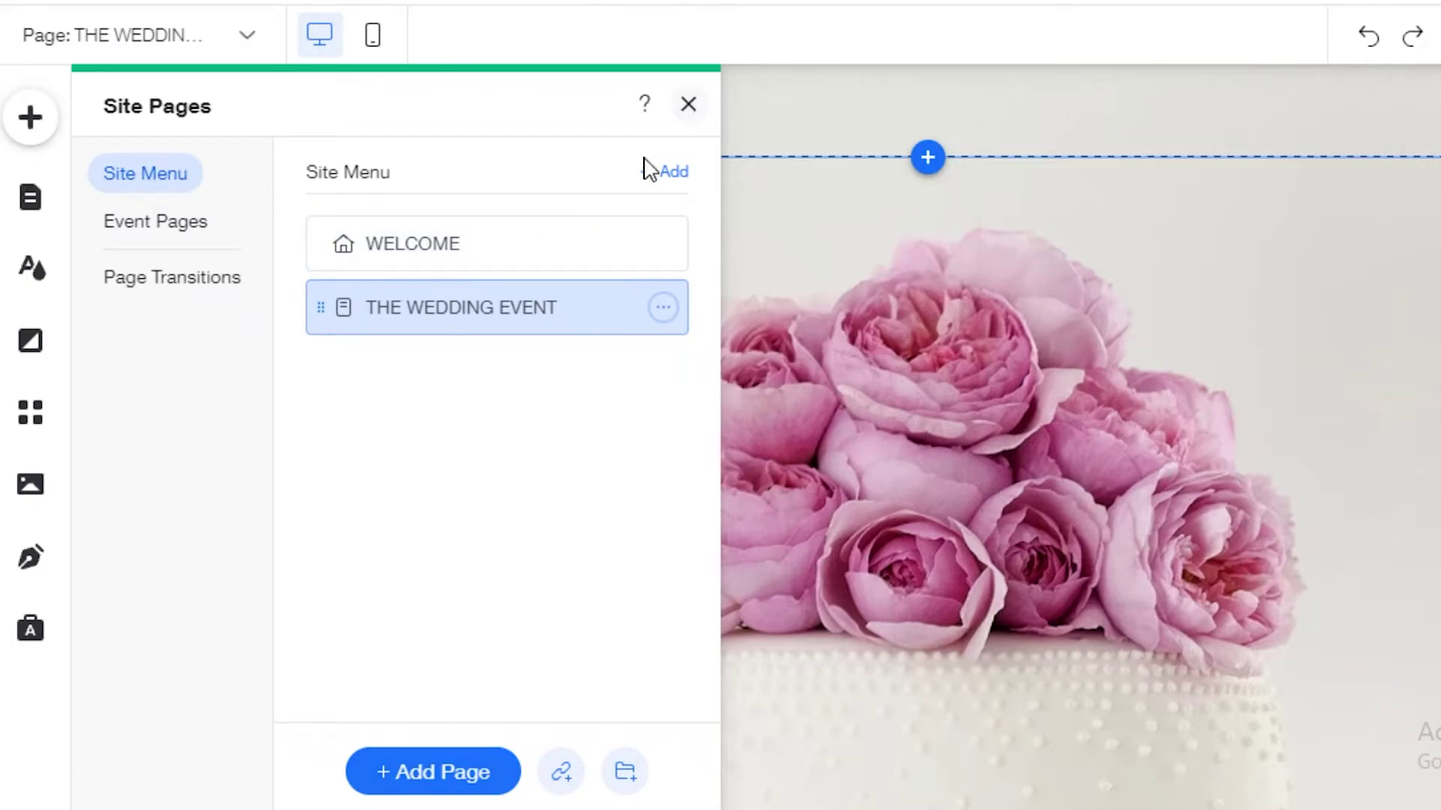
Switch to THE WEDDING EVENT page and select its background
click(191, 38)
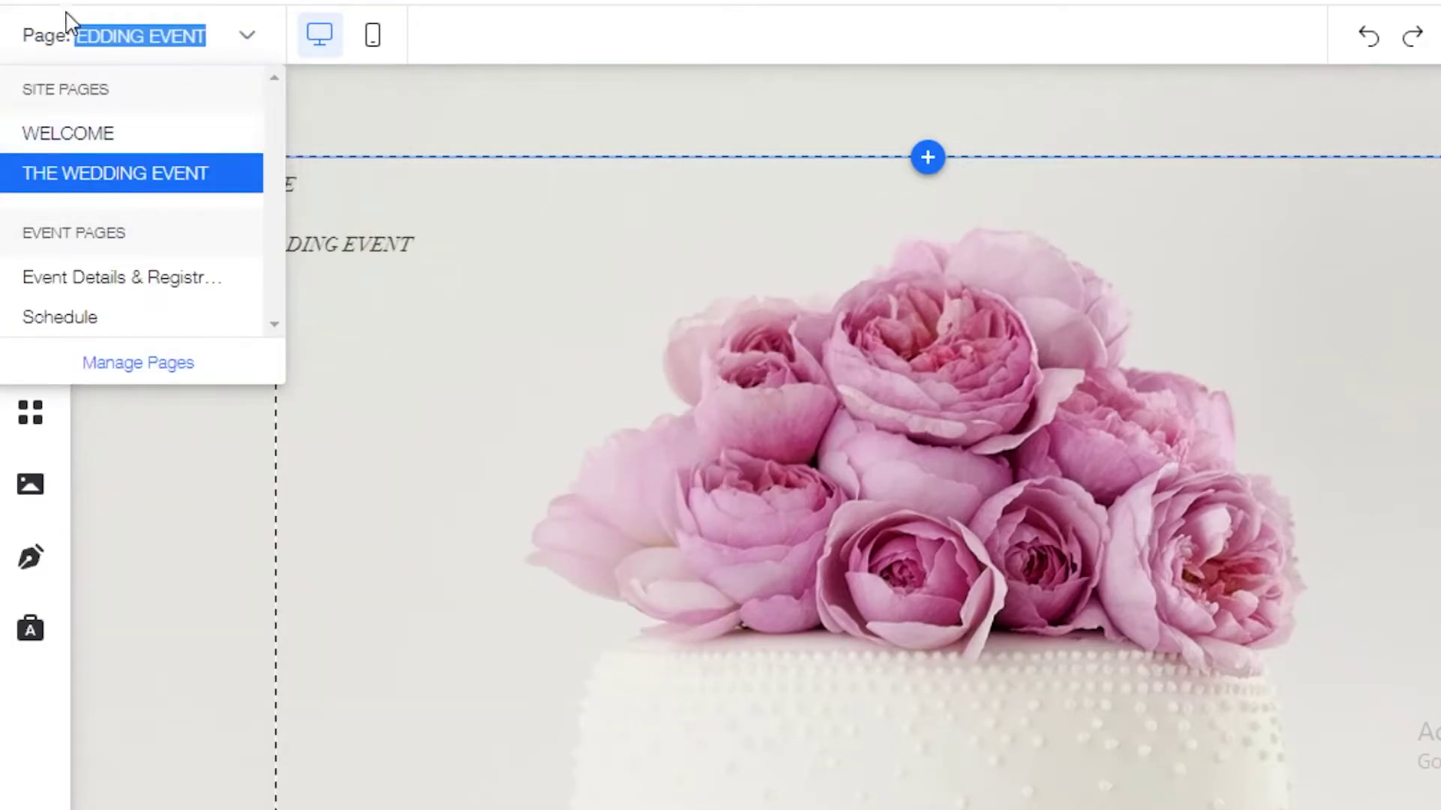
click(152, 51)
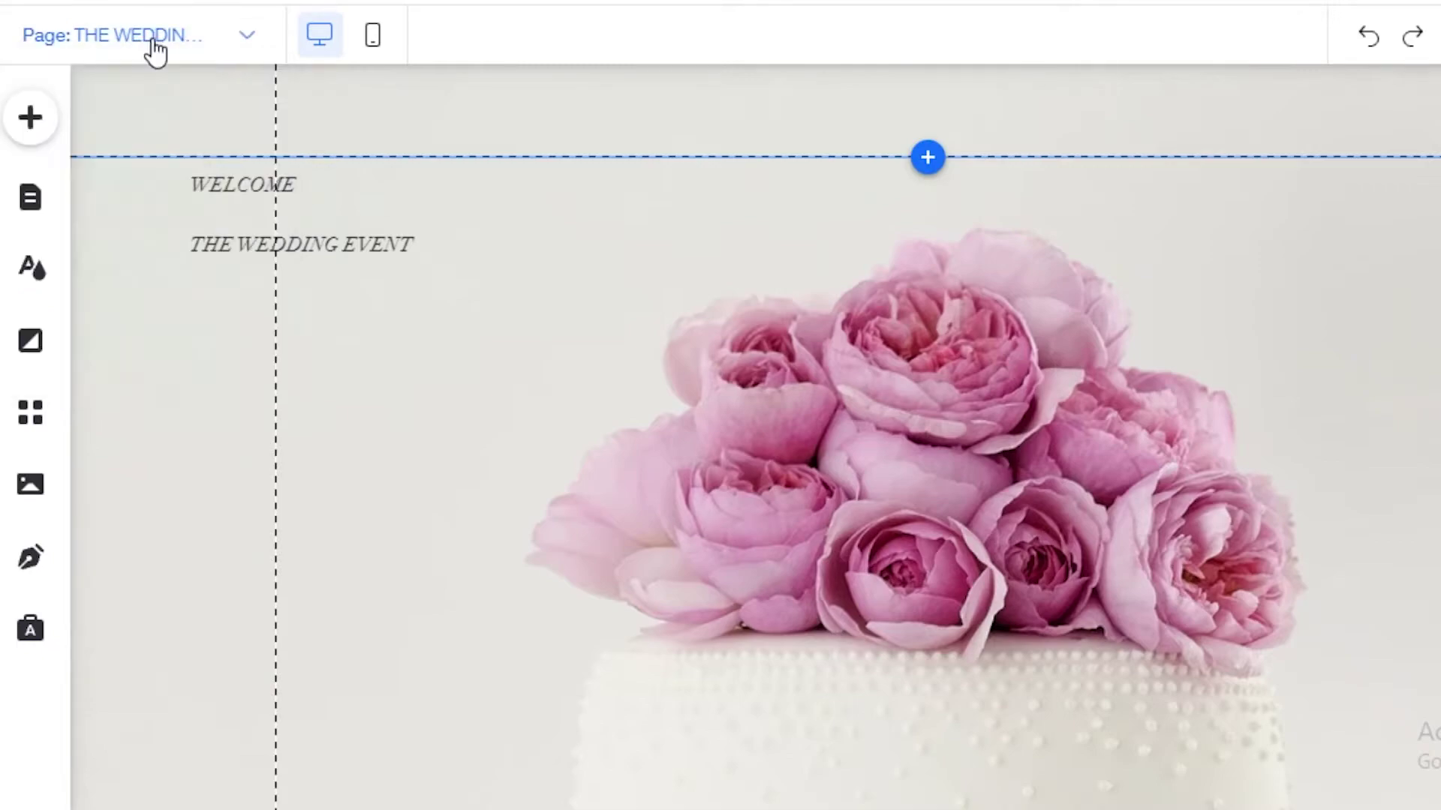
click(151, 52)
click(122, 180)
click(325, 264)
click(1105, 308)
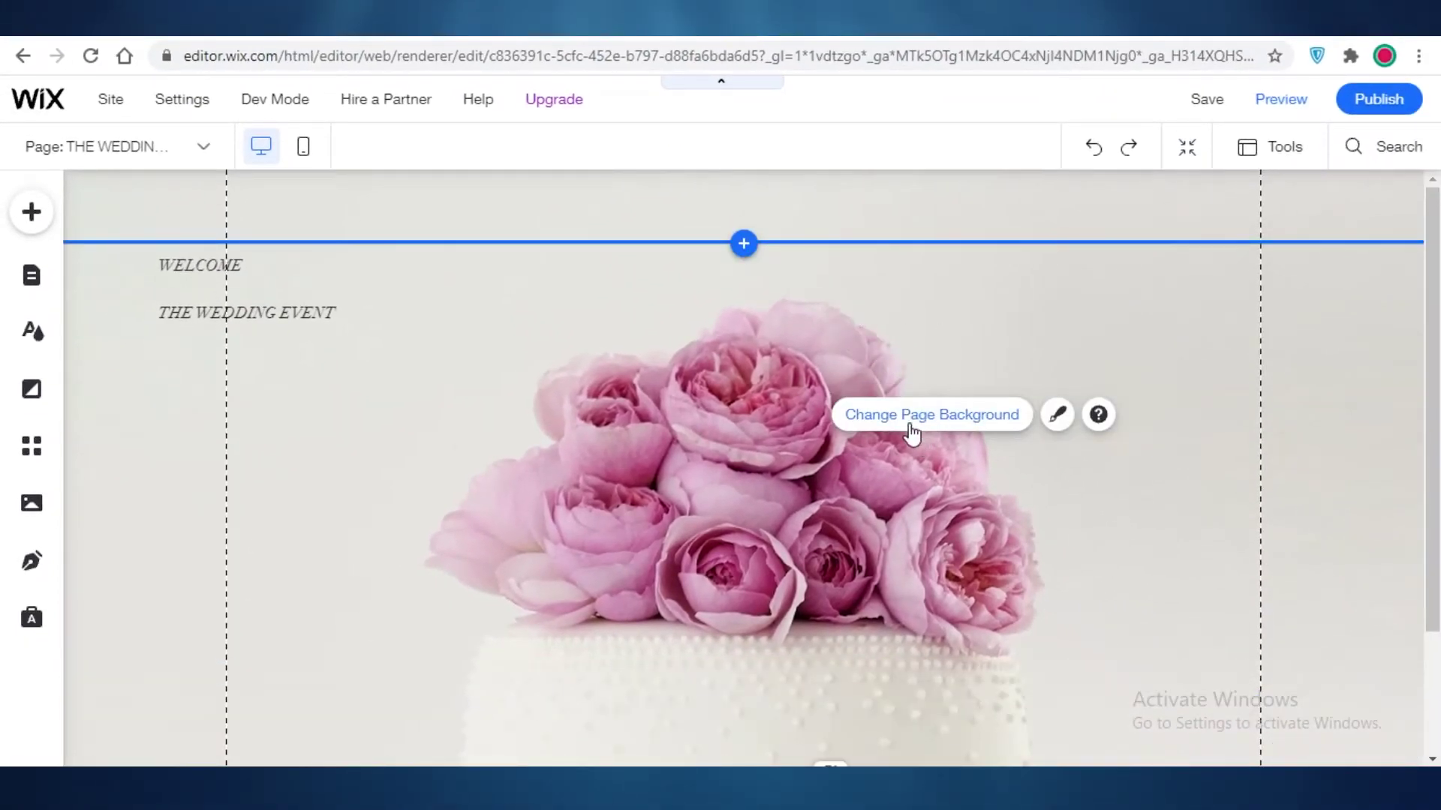
Open the page background settings and choose an Image background
click(933, 414)
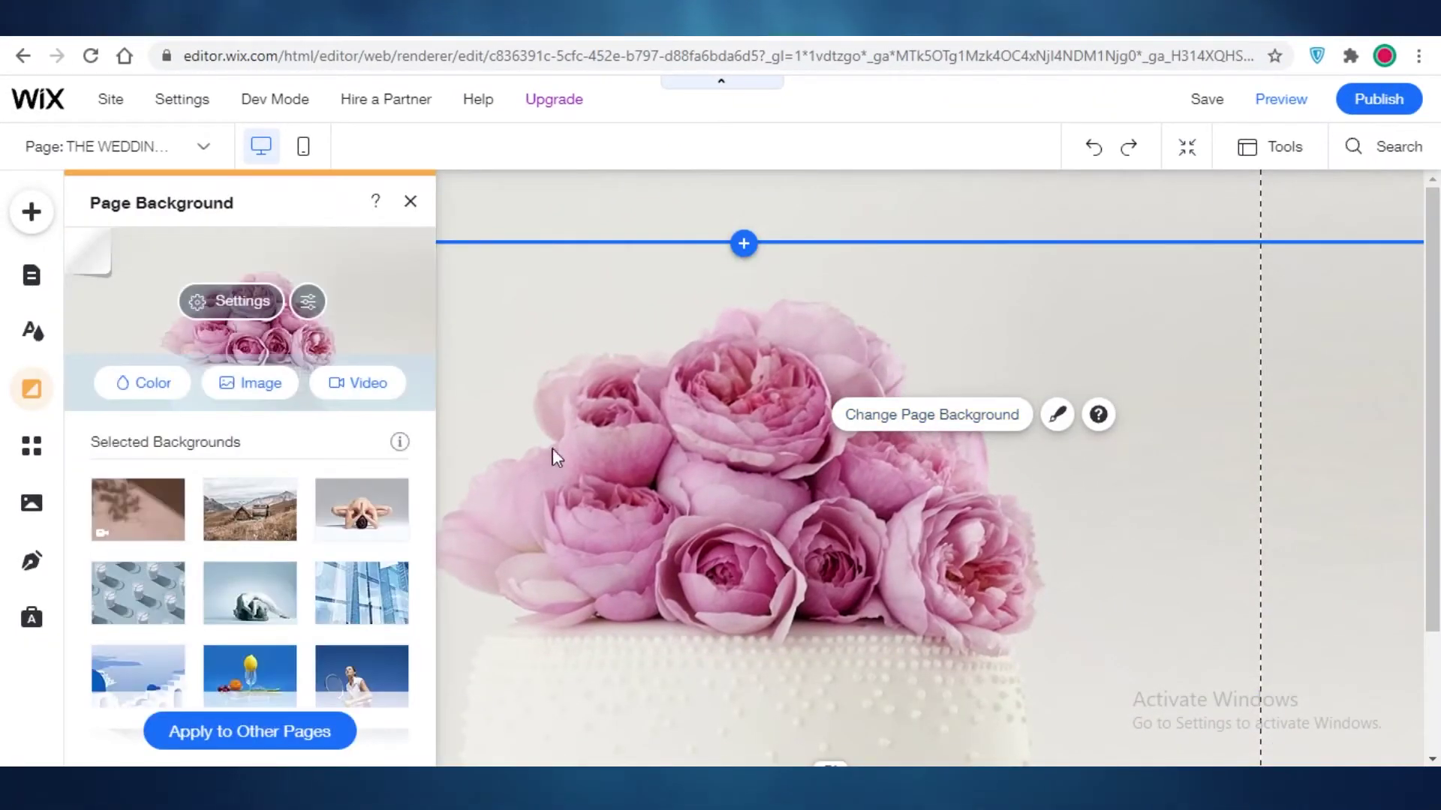
scroll(225, 562, down, 5)
mouse_move(276, 555)
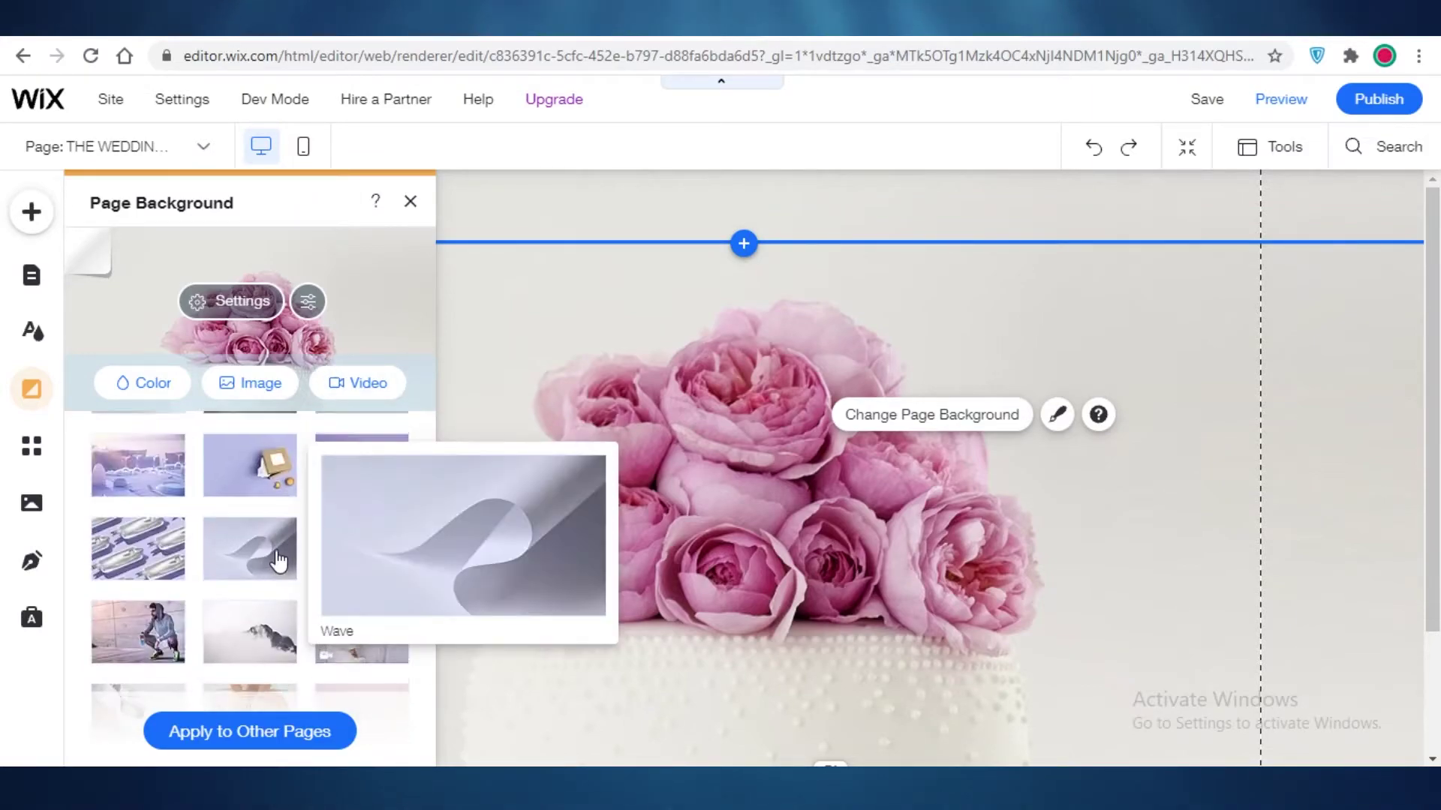
scroll(276, 559, down, 15)
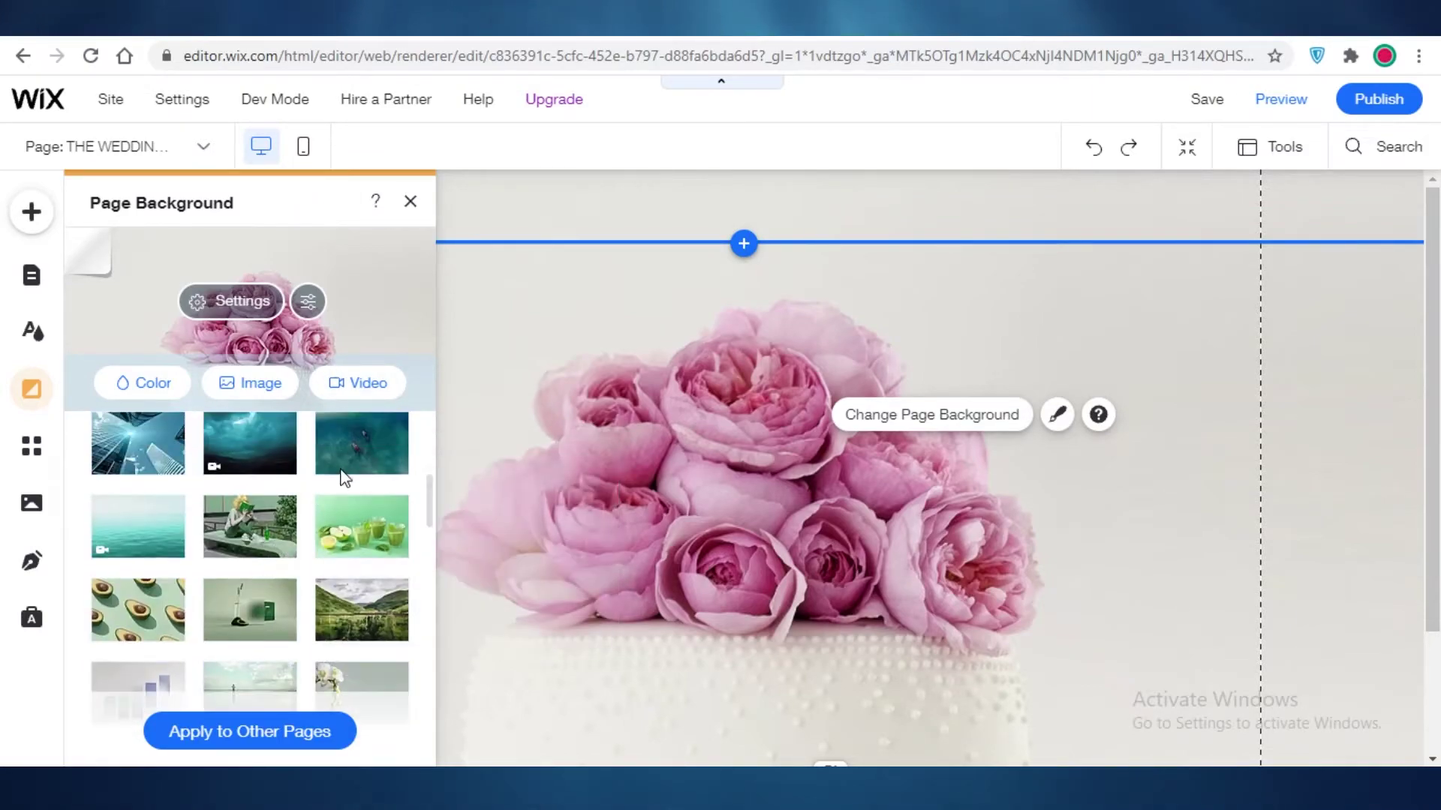
click(257, 386)
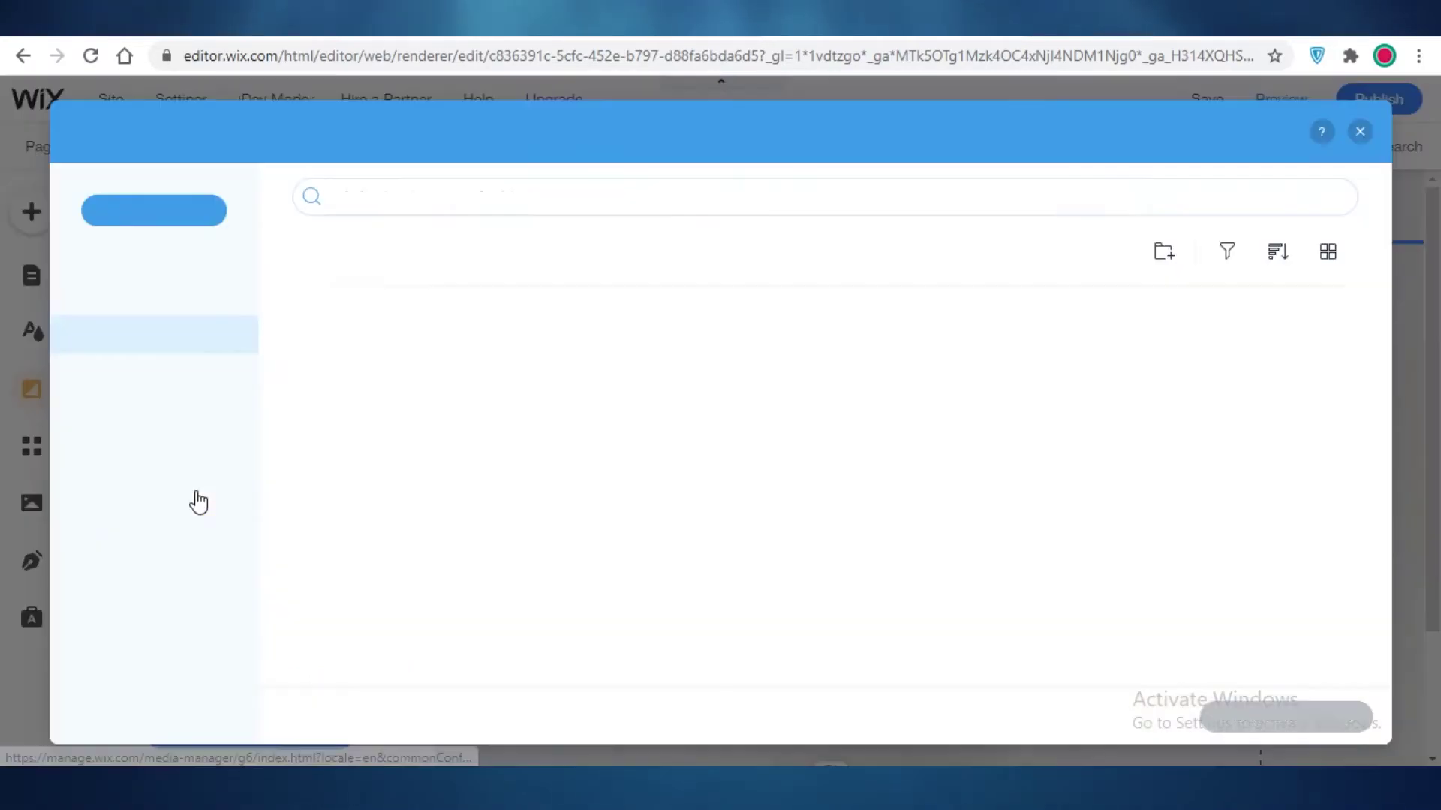
Search Media from Wix for PINK FLOWERS and browse the results for the Pink Stairway image
click(91, 505)
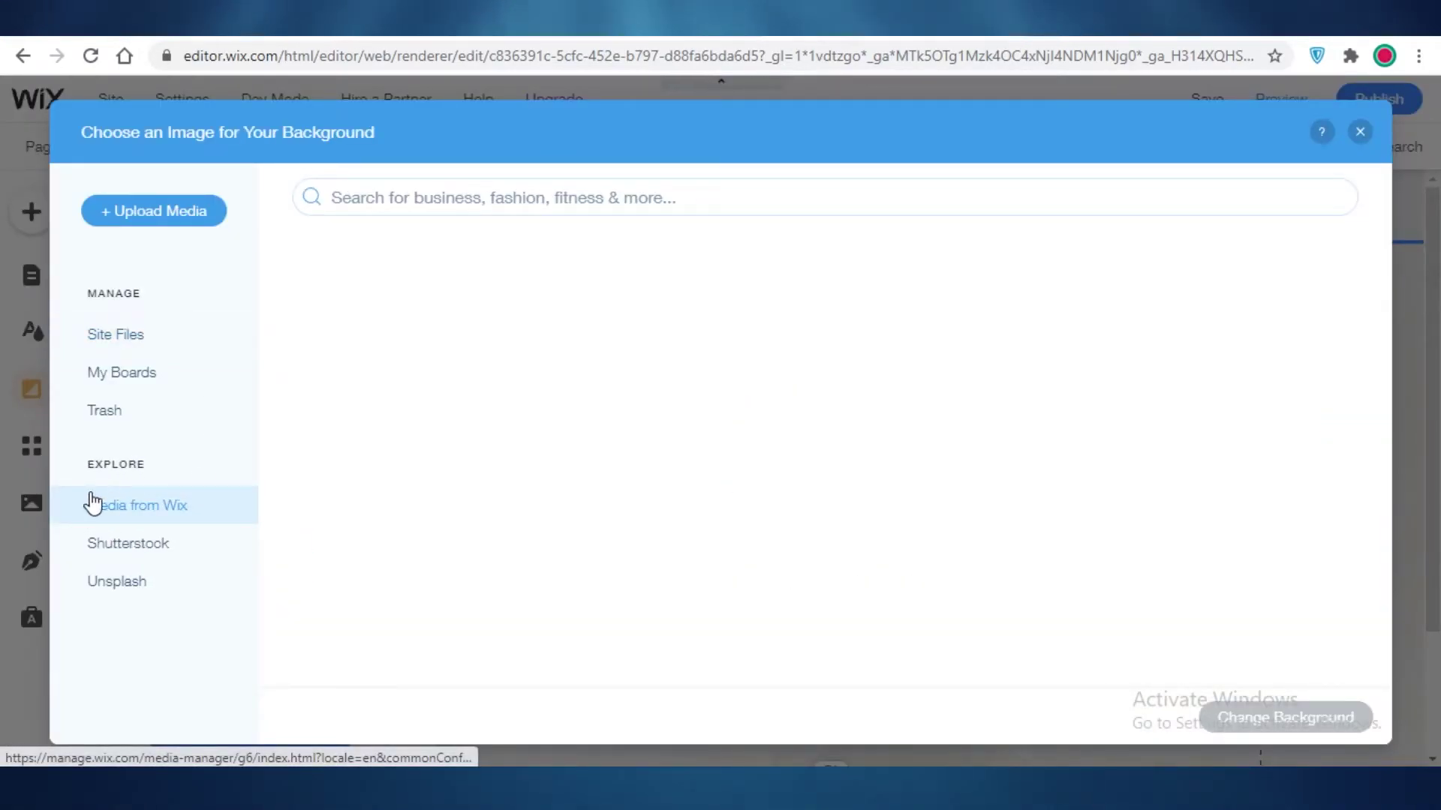
click(639, 204)
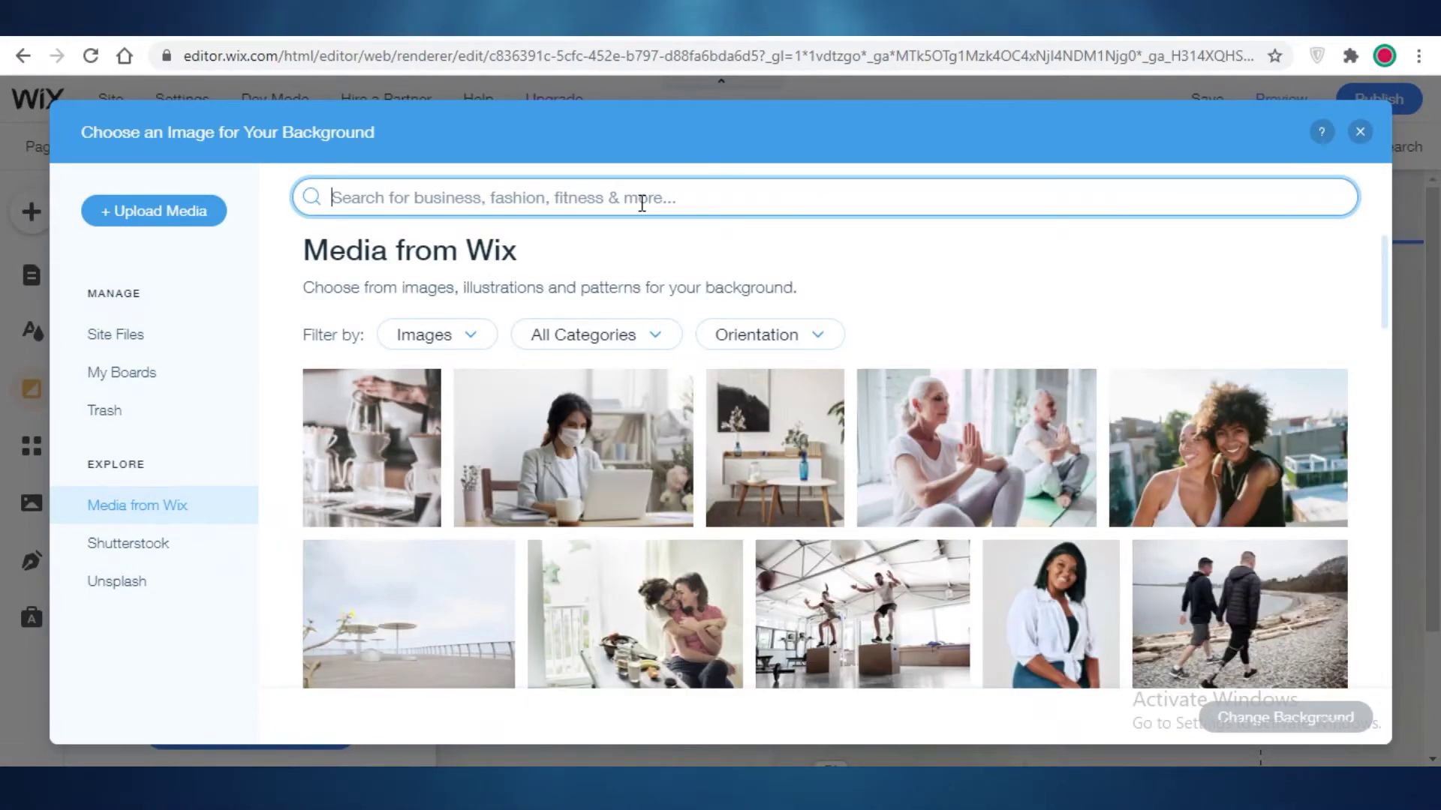
text(P)
key(BackSpace)
text(Pl)
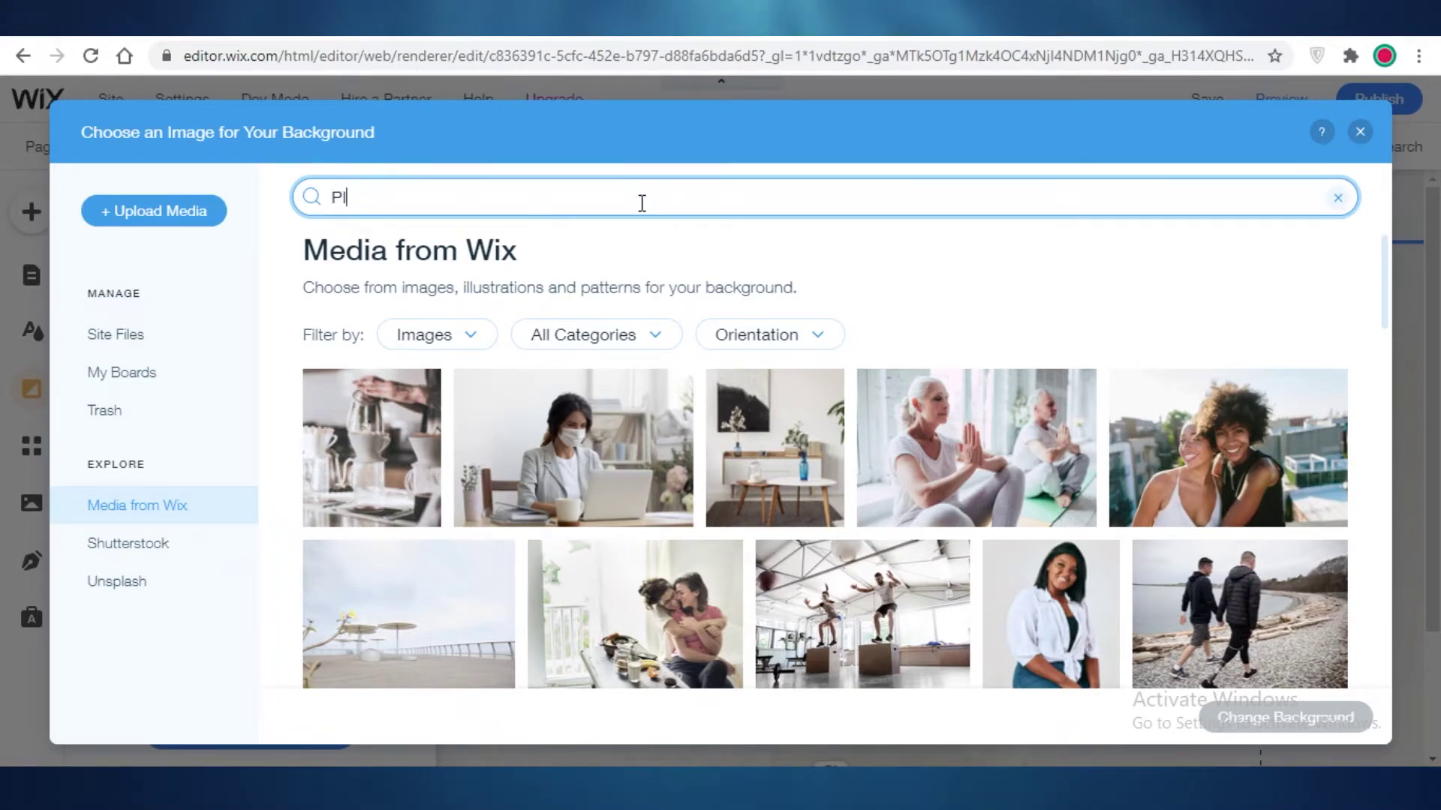
text(INK FLOWERS)
key(Return)
scroll(826, 526, down, 5)
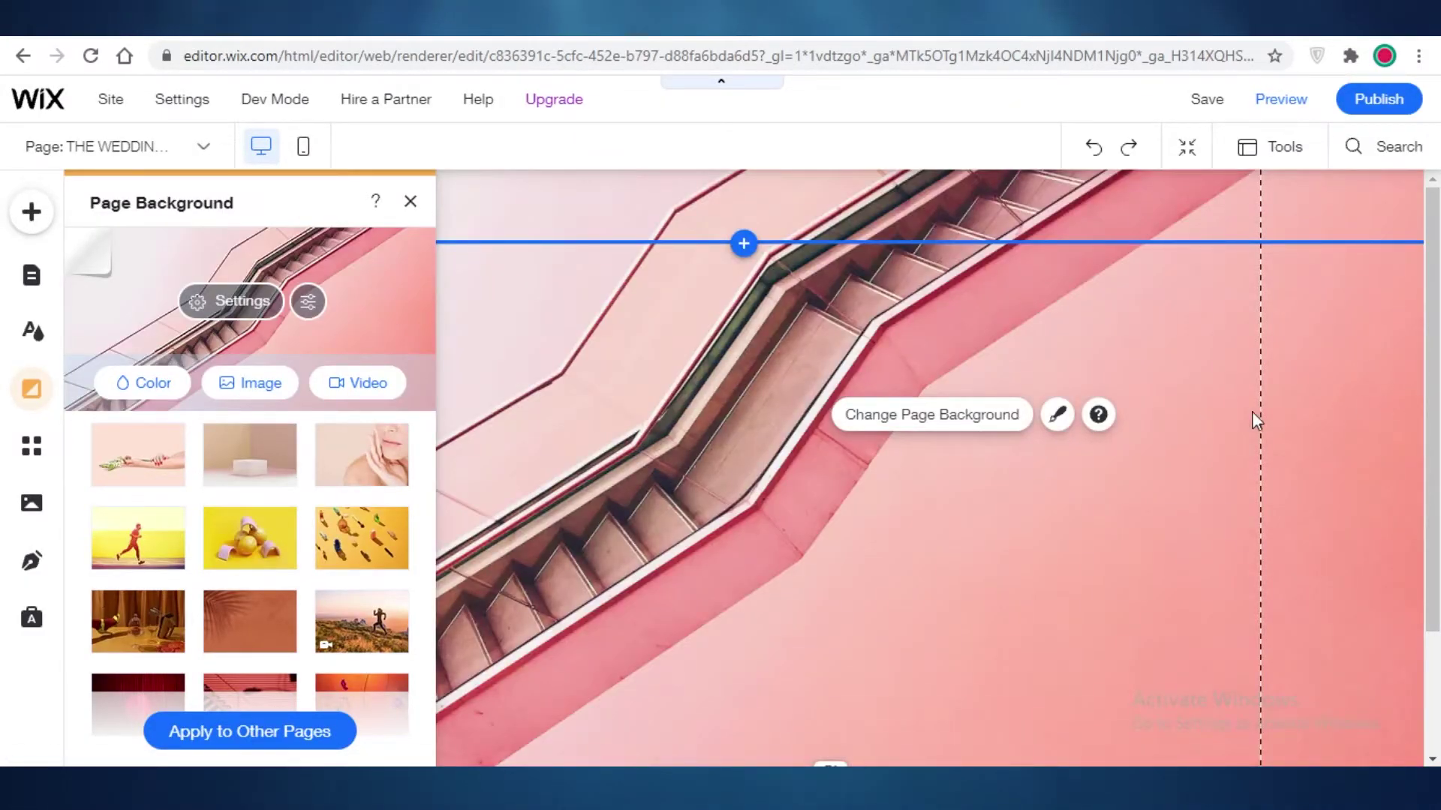
scroll(1251, 411, down, 2)
Close the background settings and add a Heading 3 text element to the page
click(411, 202)
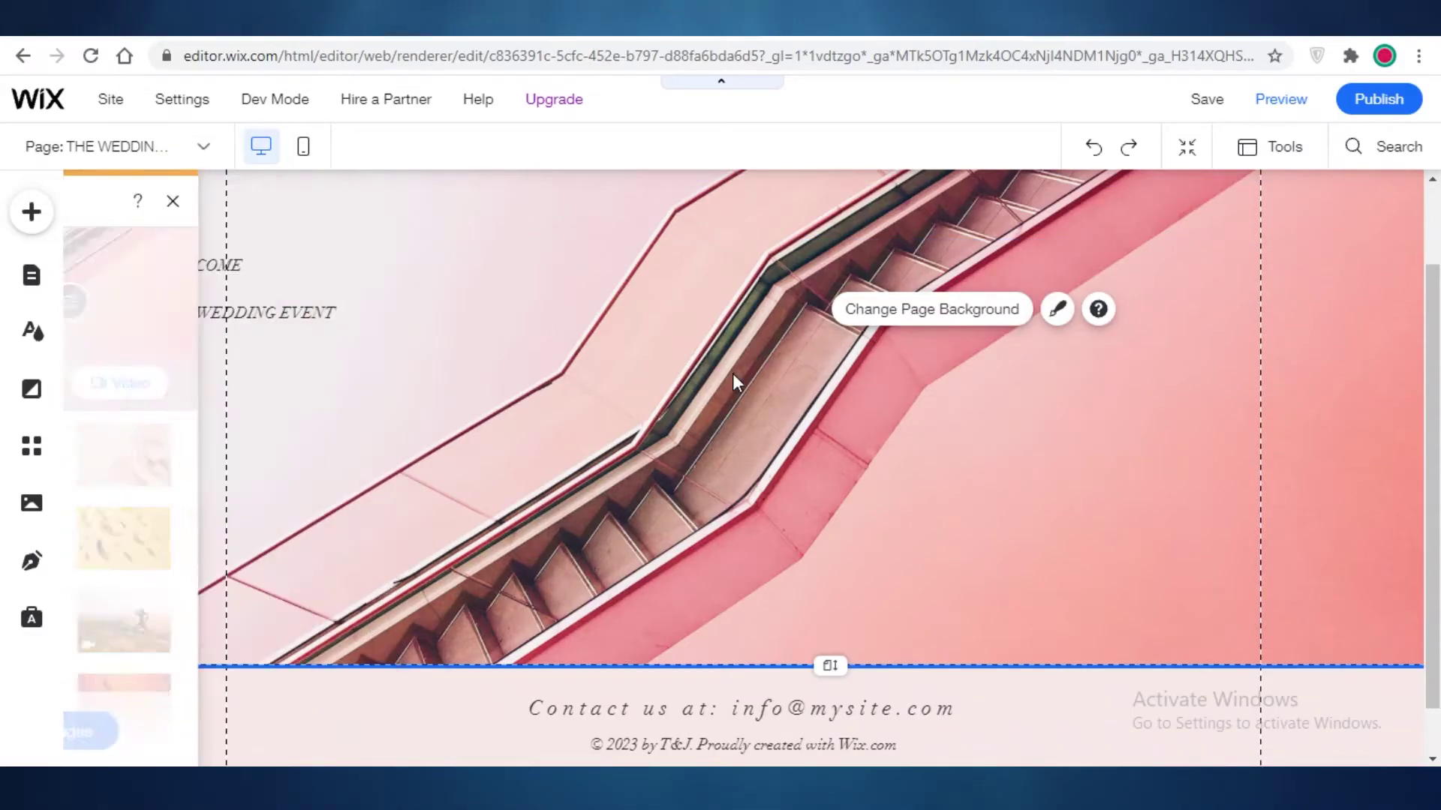
scroll(930, 443, up, 2)
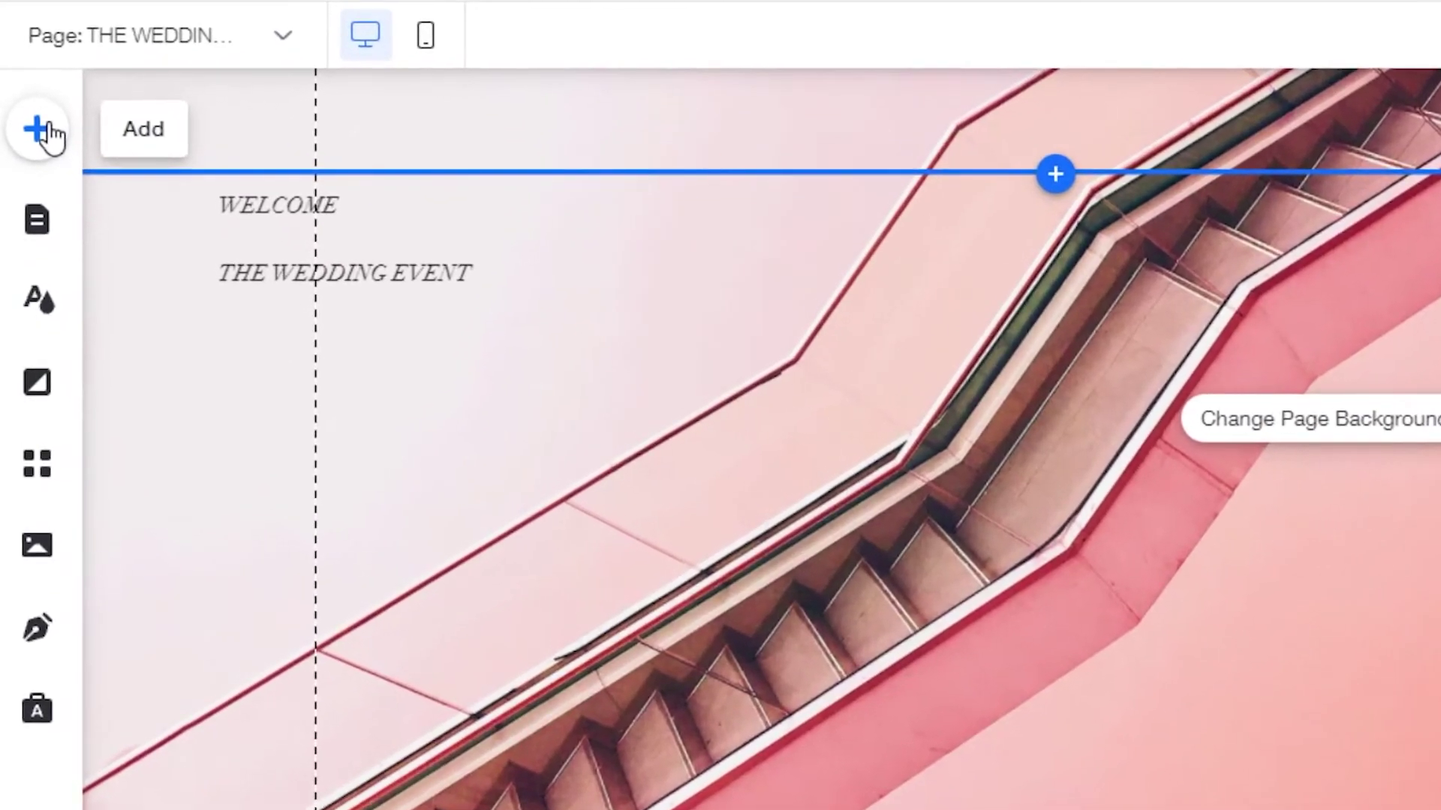
click(41, 129)
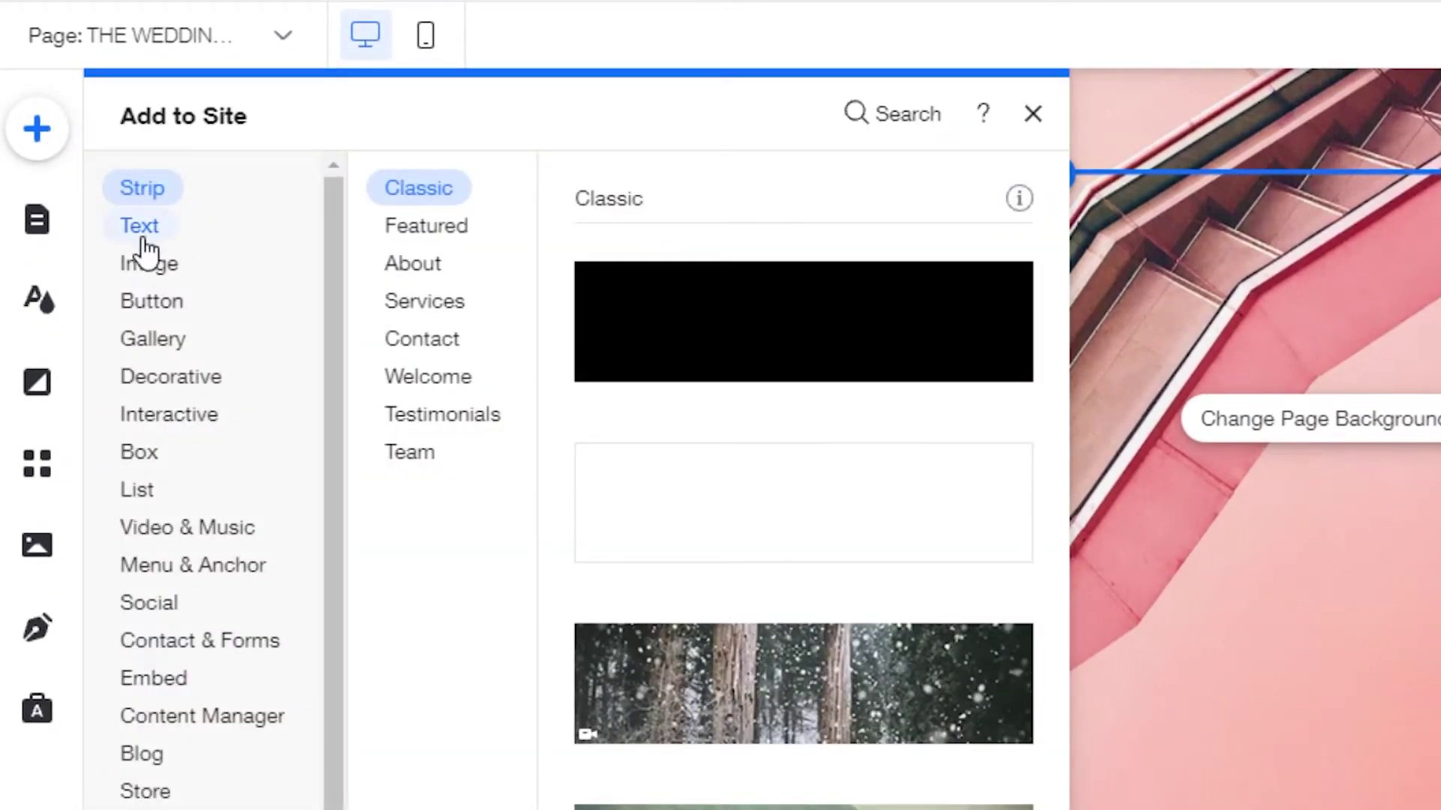
click(143, 233)
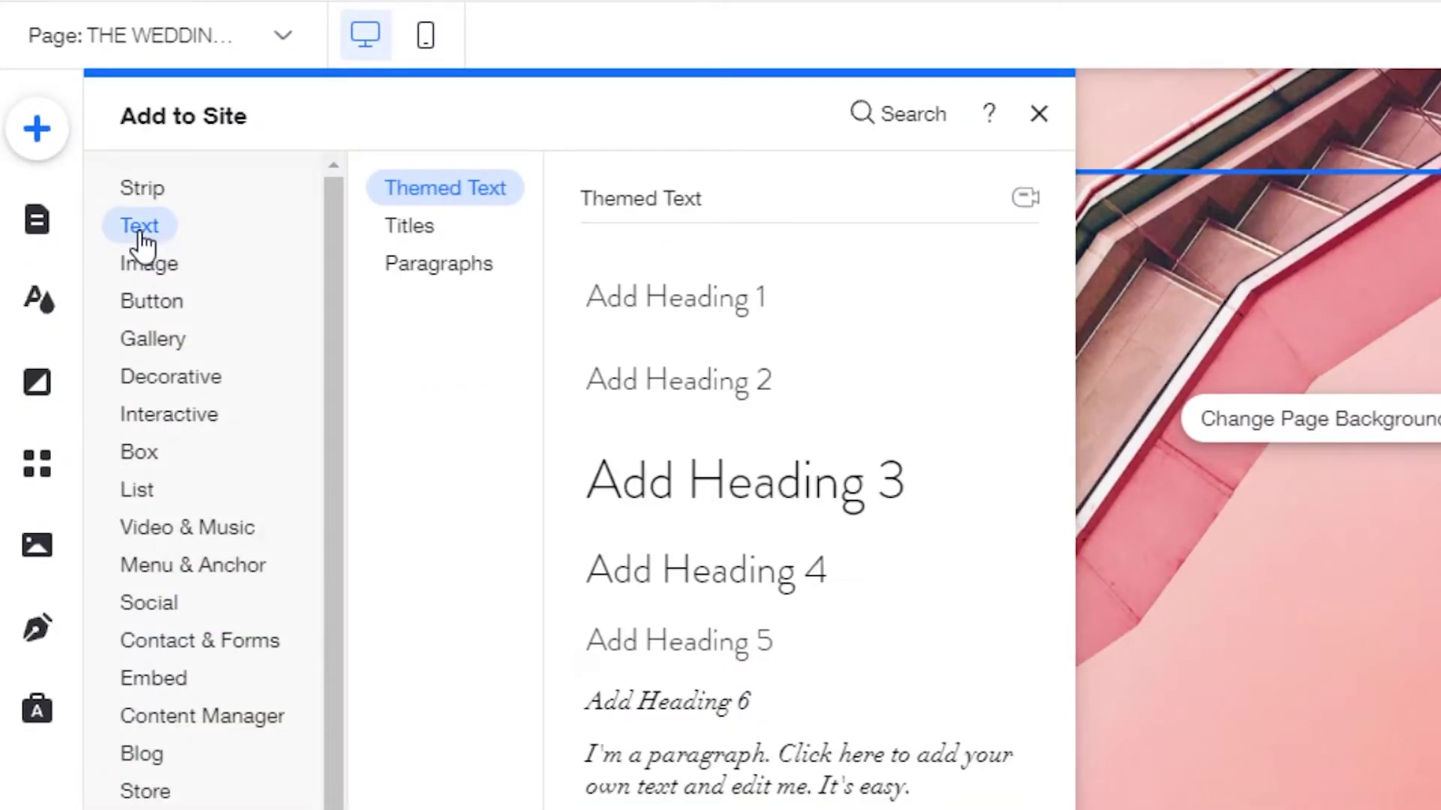
click(724, 488)
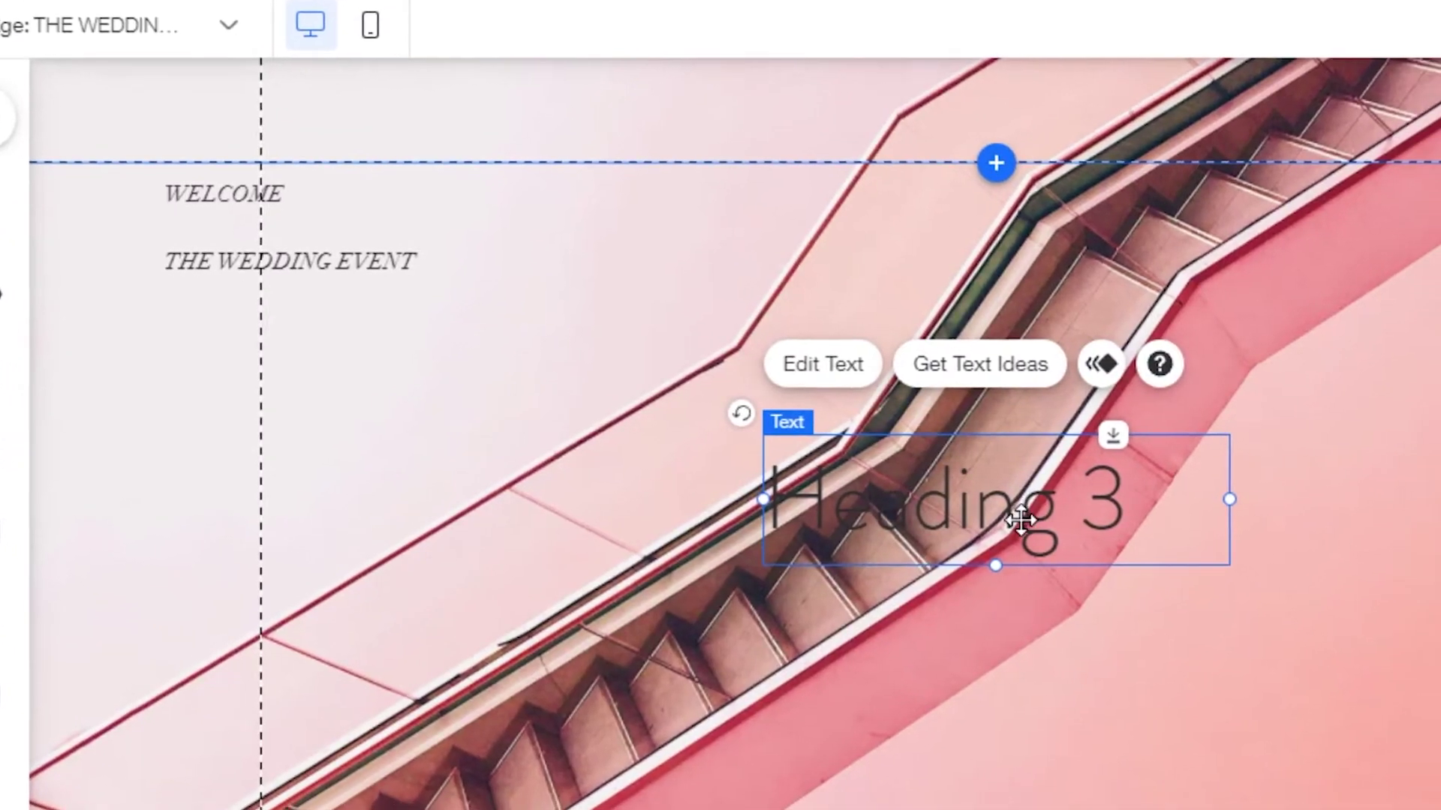
Change the heading to THE EVENT DETAILS, widen it and move it to the page top
double_click(995, 512)
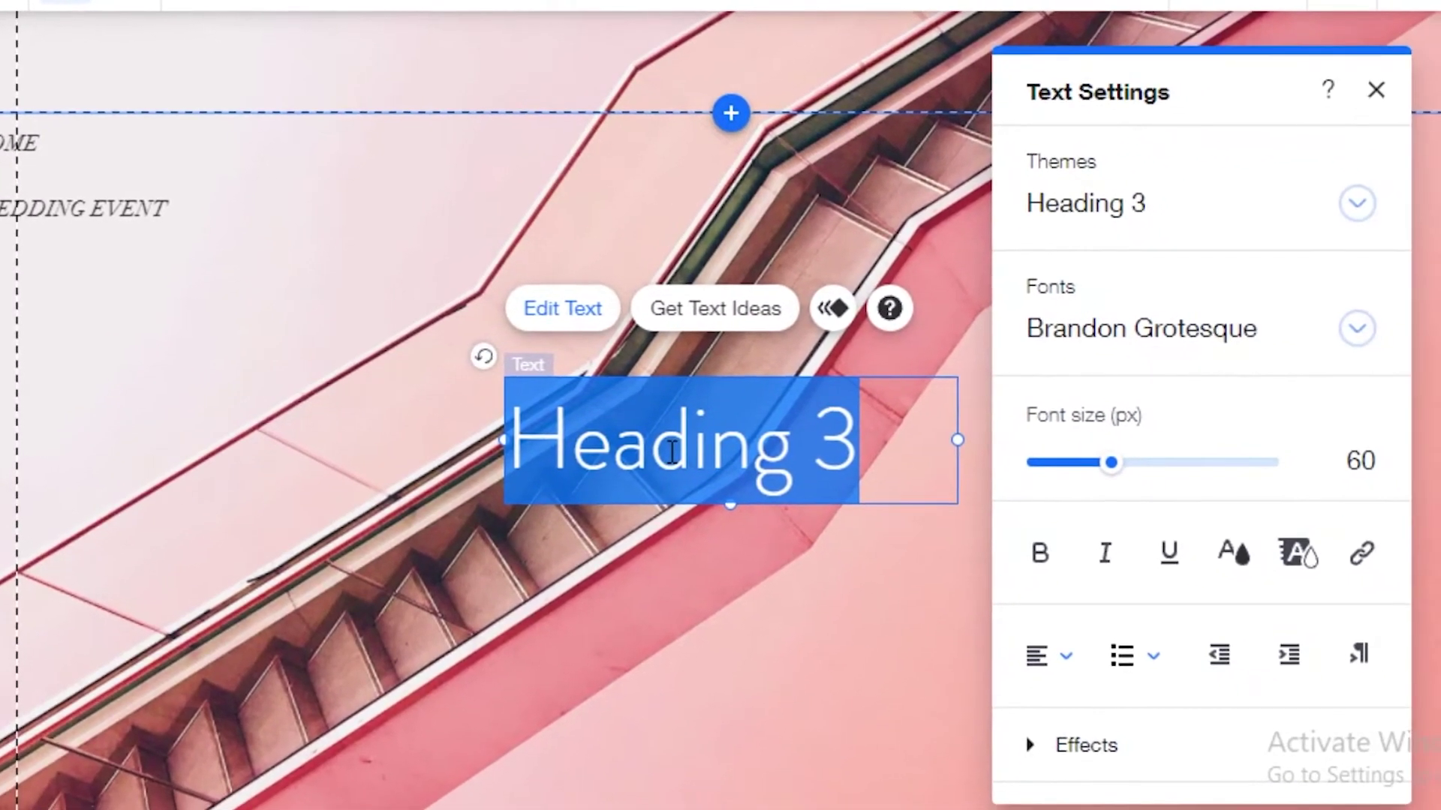
text(THE)
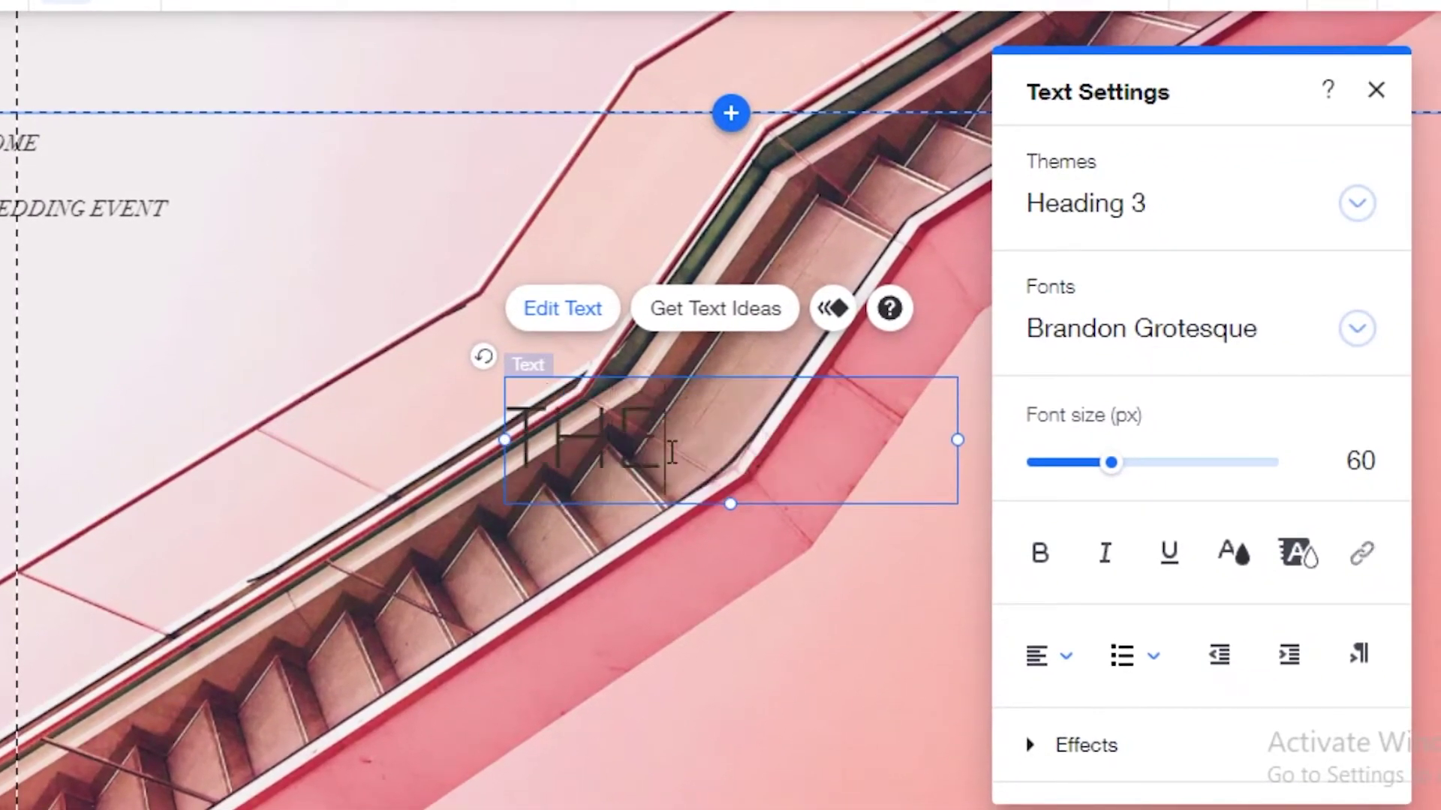
text( EVENT)
key(Return)
text(DETAILS)
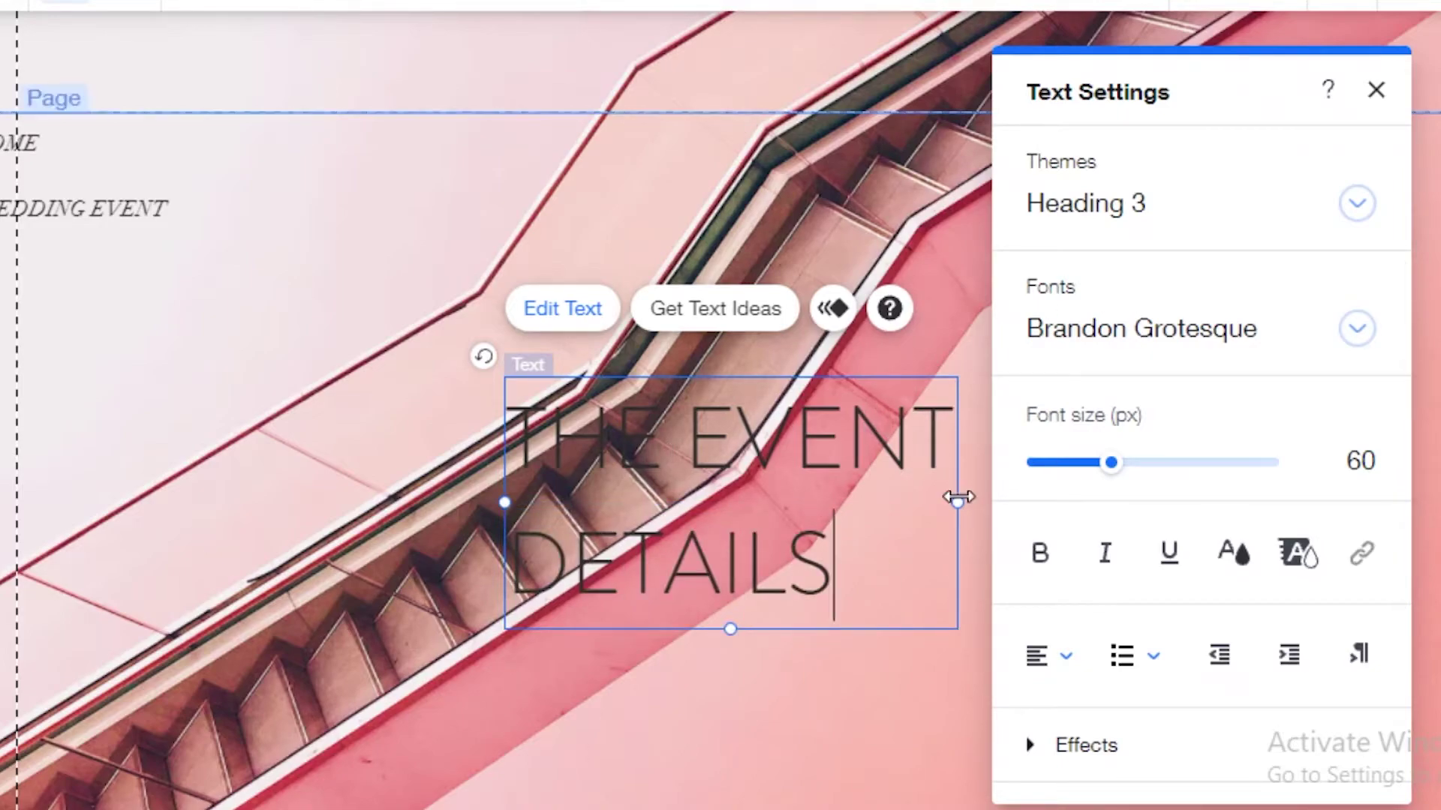
drag(1351, 465, 1374, 464)
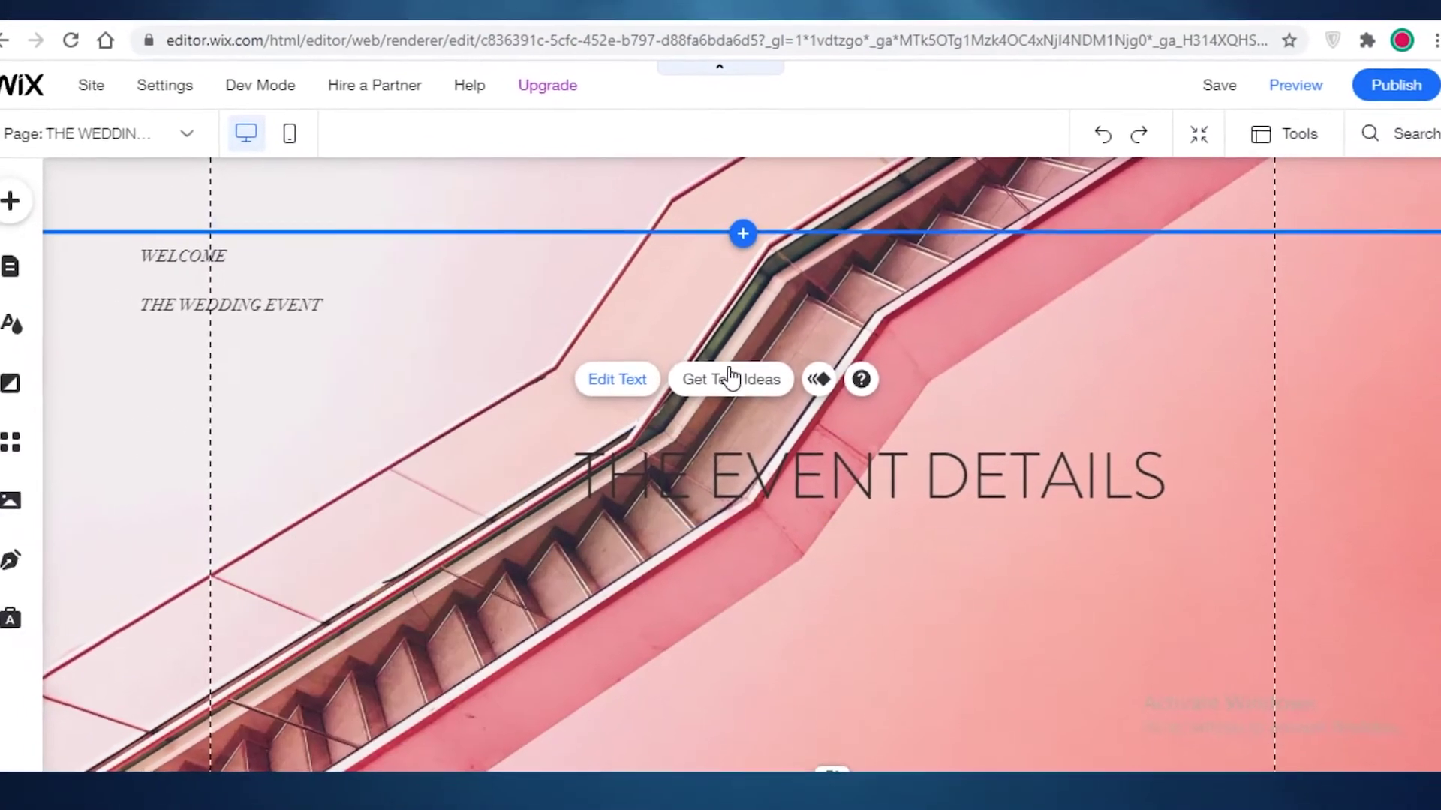
drag(725, 334, 561, 118)
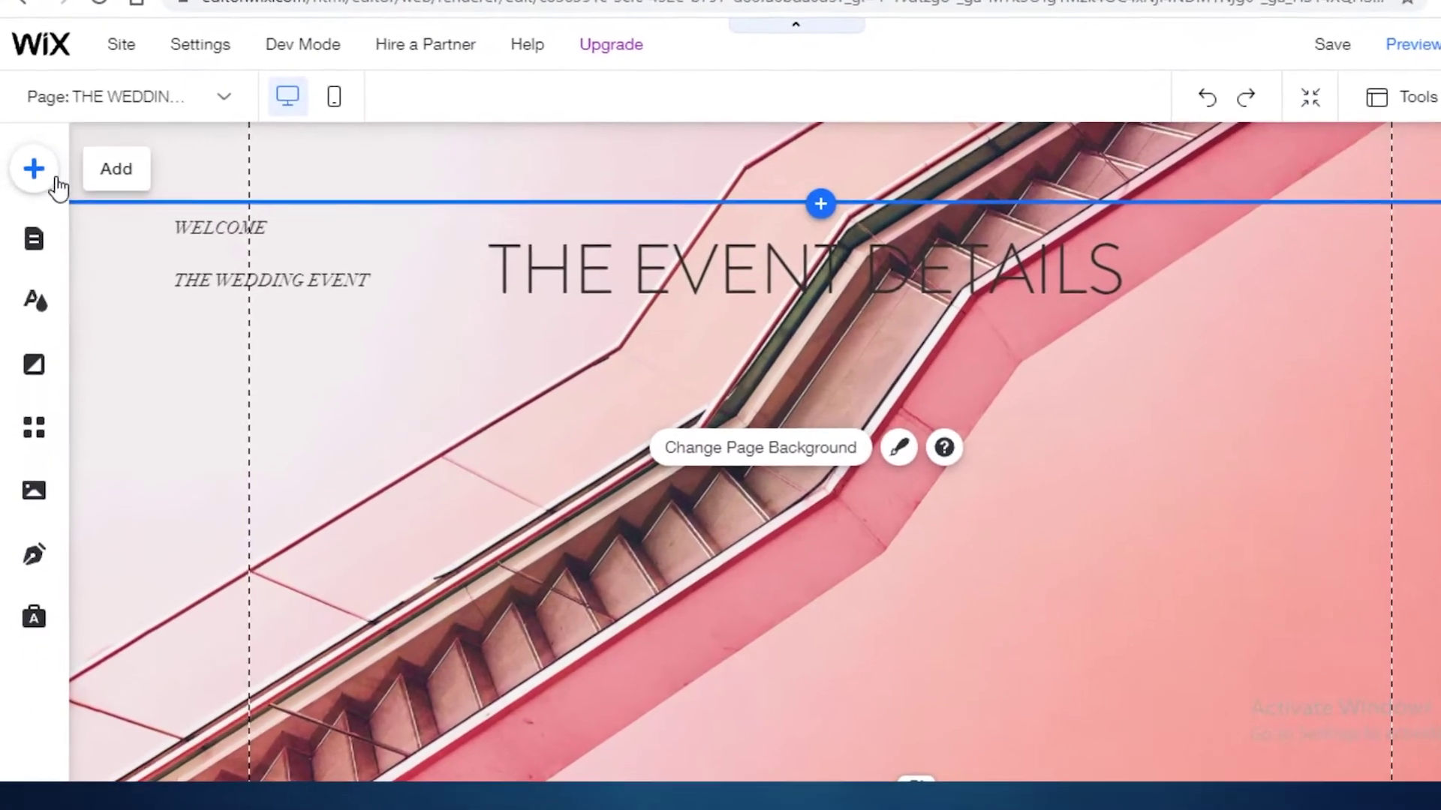
Drag a Heading 2 text element from the Add panel onto the canvas
click(32, 212)
scroll(491, 532, down, 5)
scroll(659, 515, down, 3)
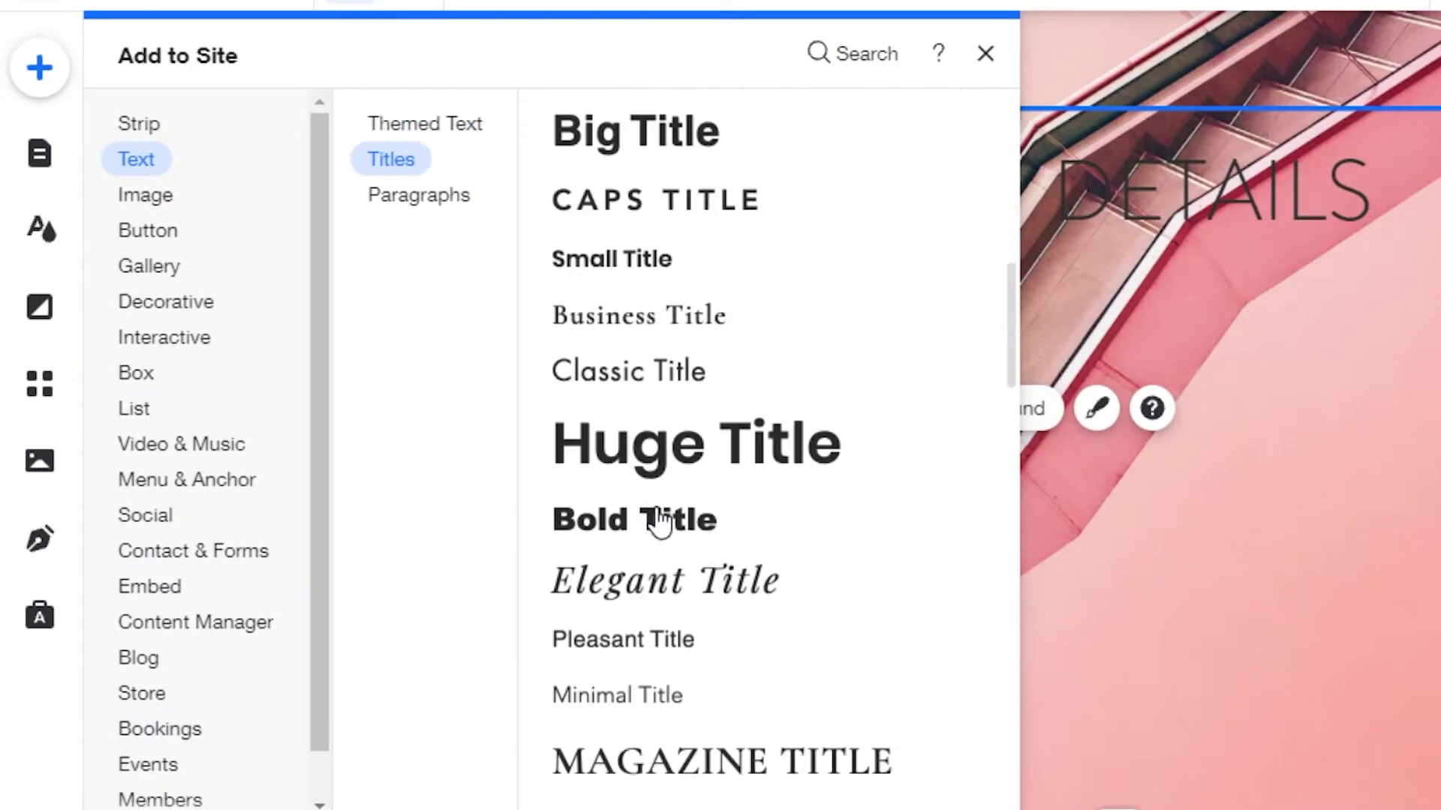
scroll(691, 155, up, 8)
drag(666, 177, 965, 493)
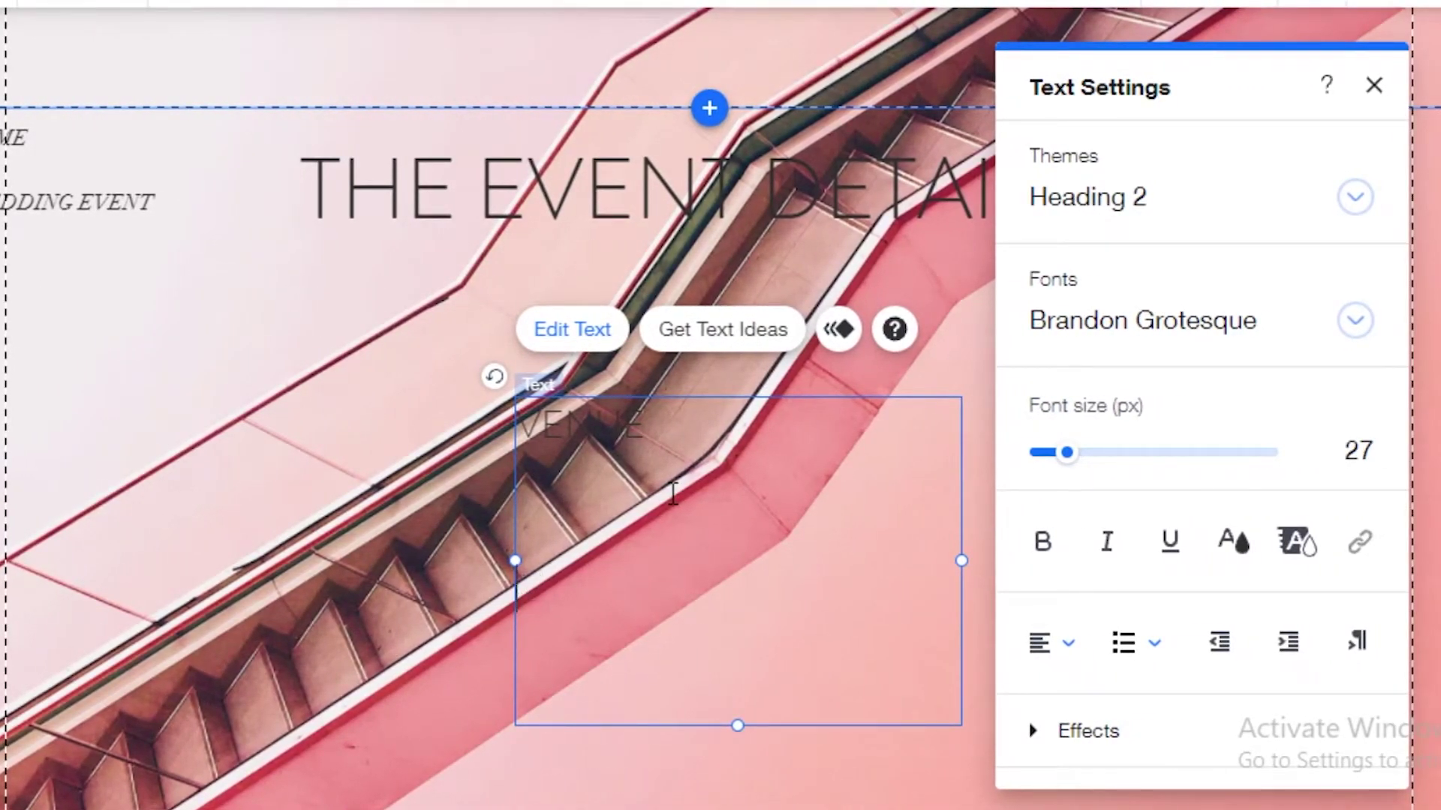
Enter VENUE, RSVP and MENU on separate lines and move the block left below the heading
text(P)
key(Return)
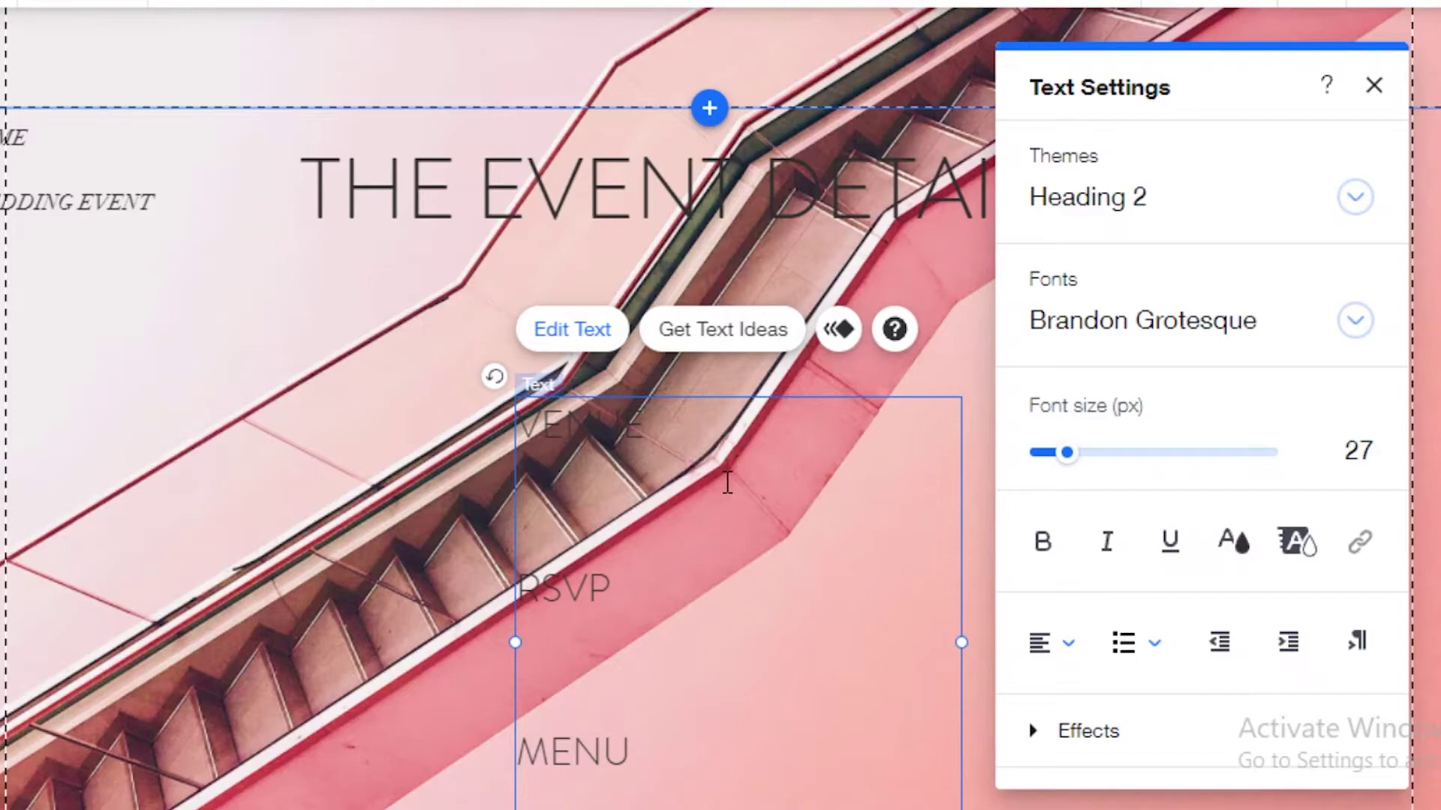
key(Return)
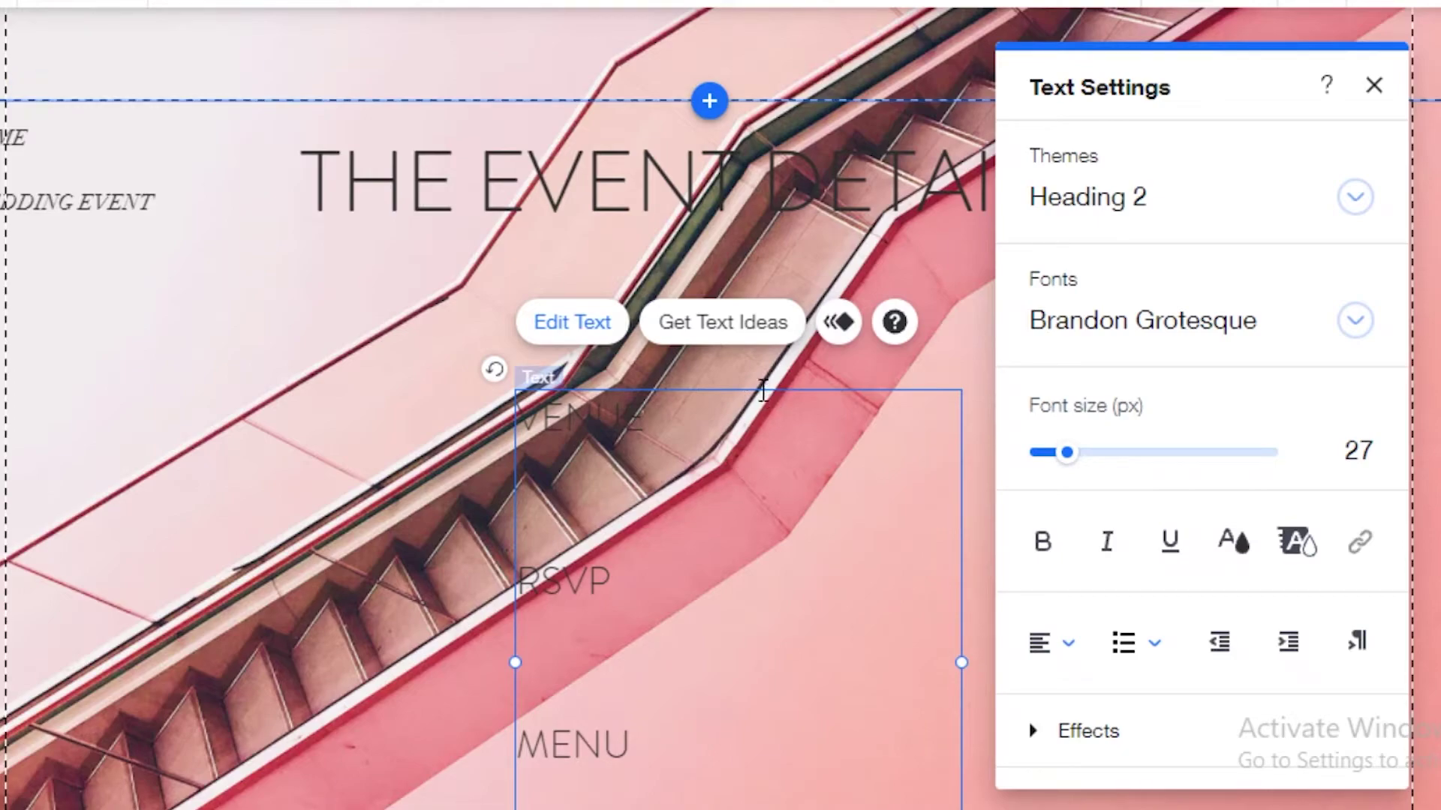
key(Escape)
key(Escape)
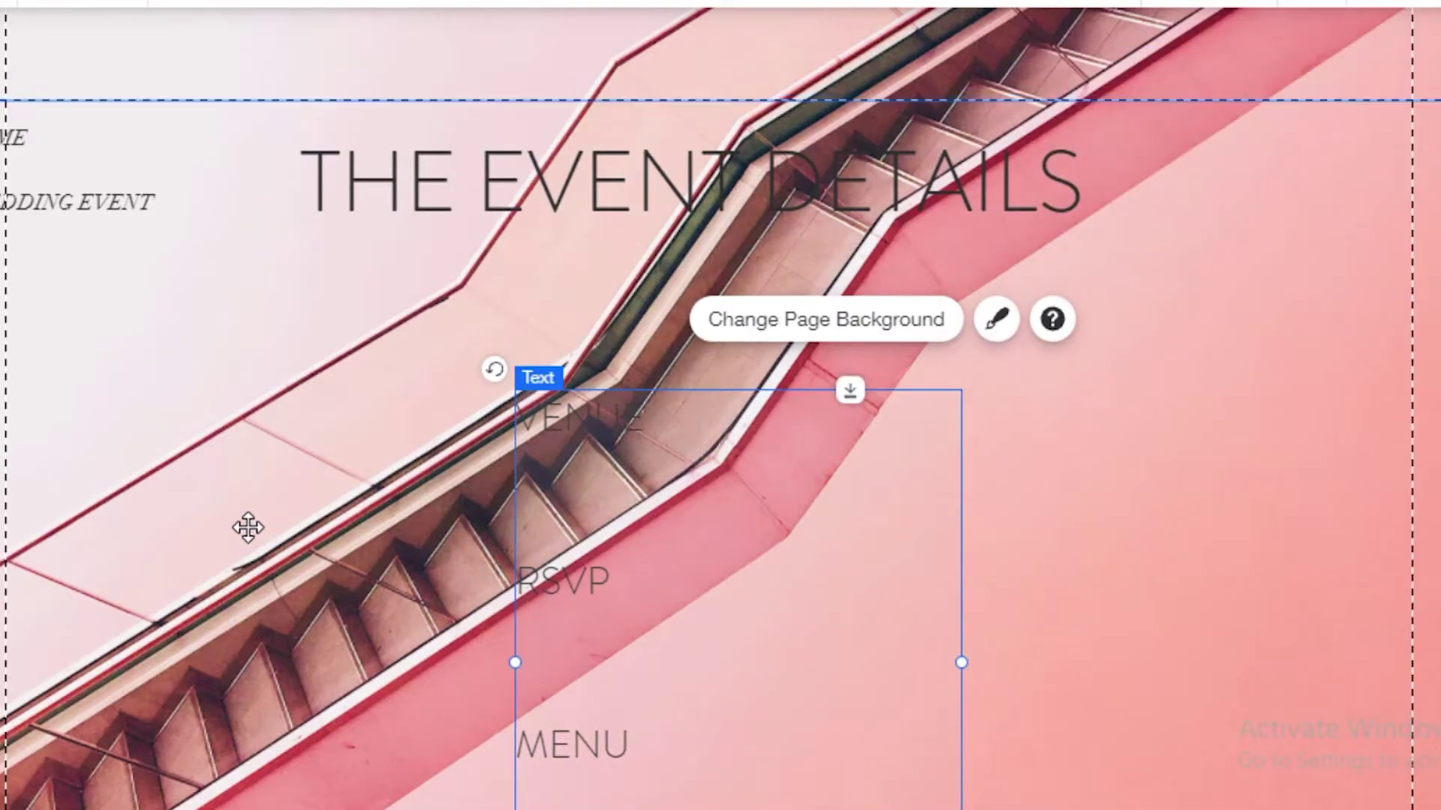
drag(552, 592, 140, 500)
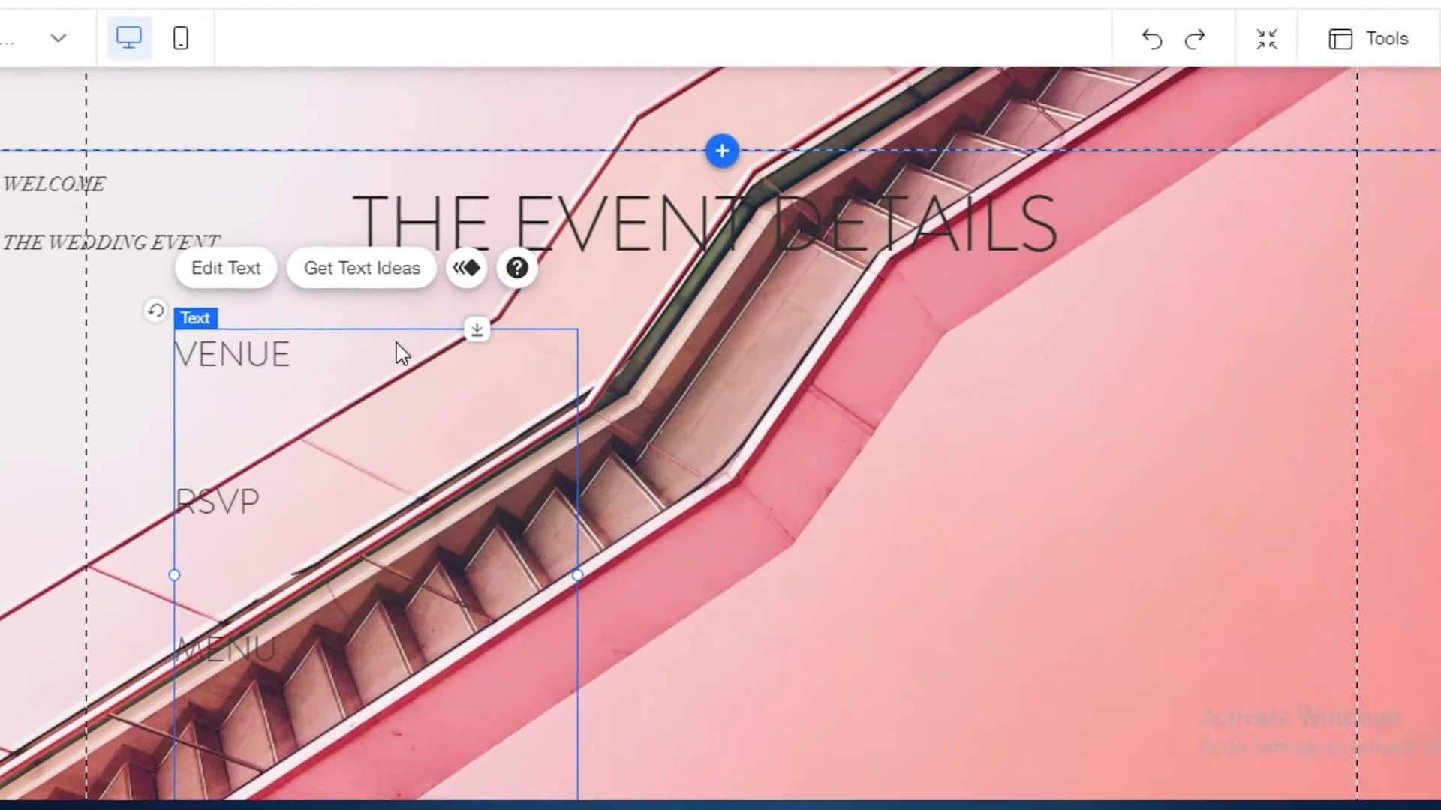
click(36, 96)
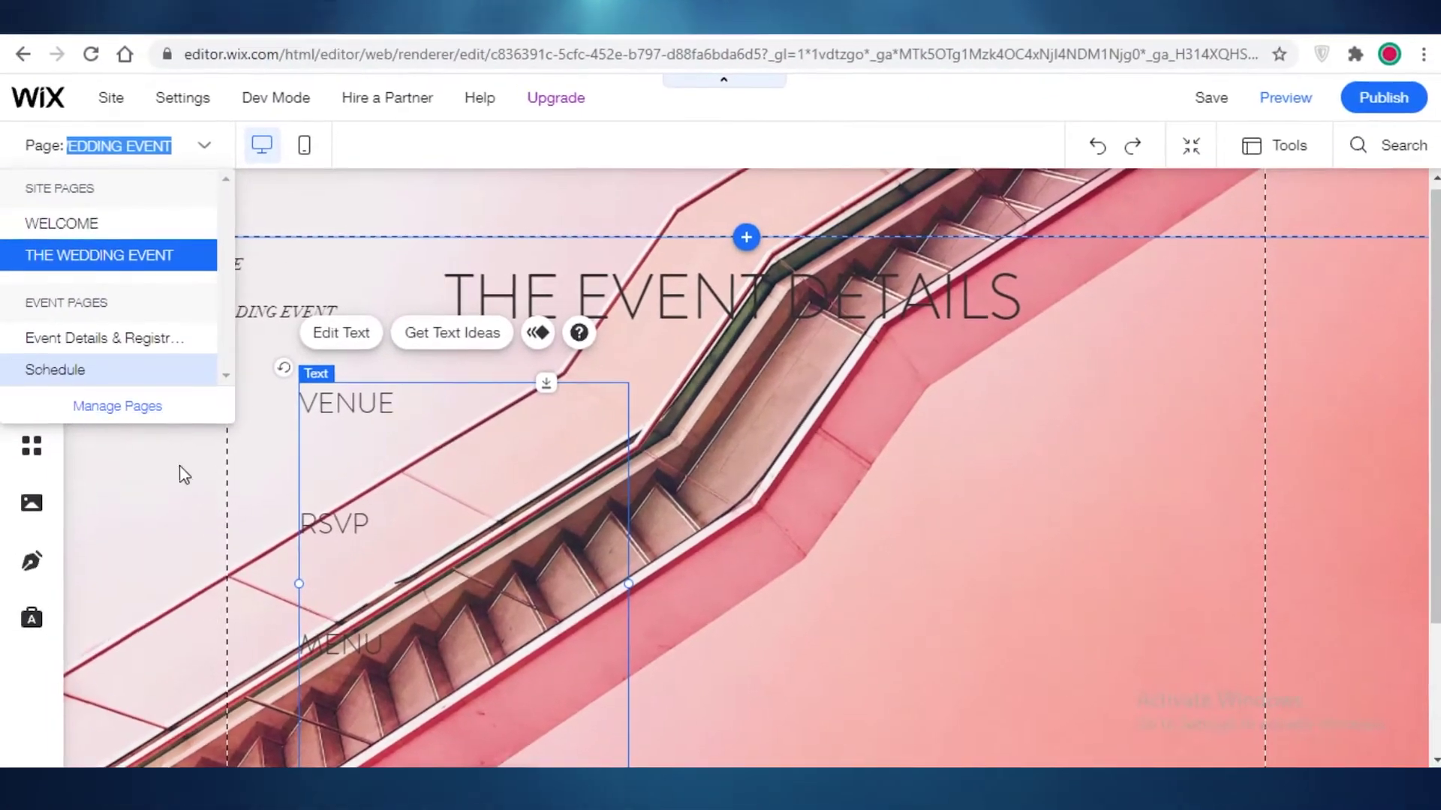
Add a blank page named GIFT REGISTRY to the site and return to the canvas
click(180, 474)
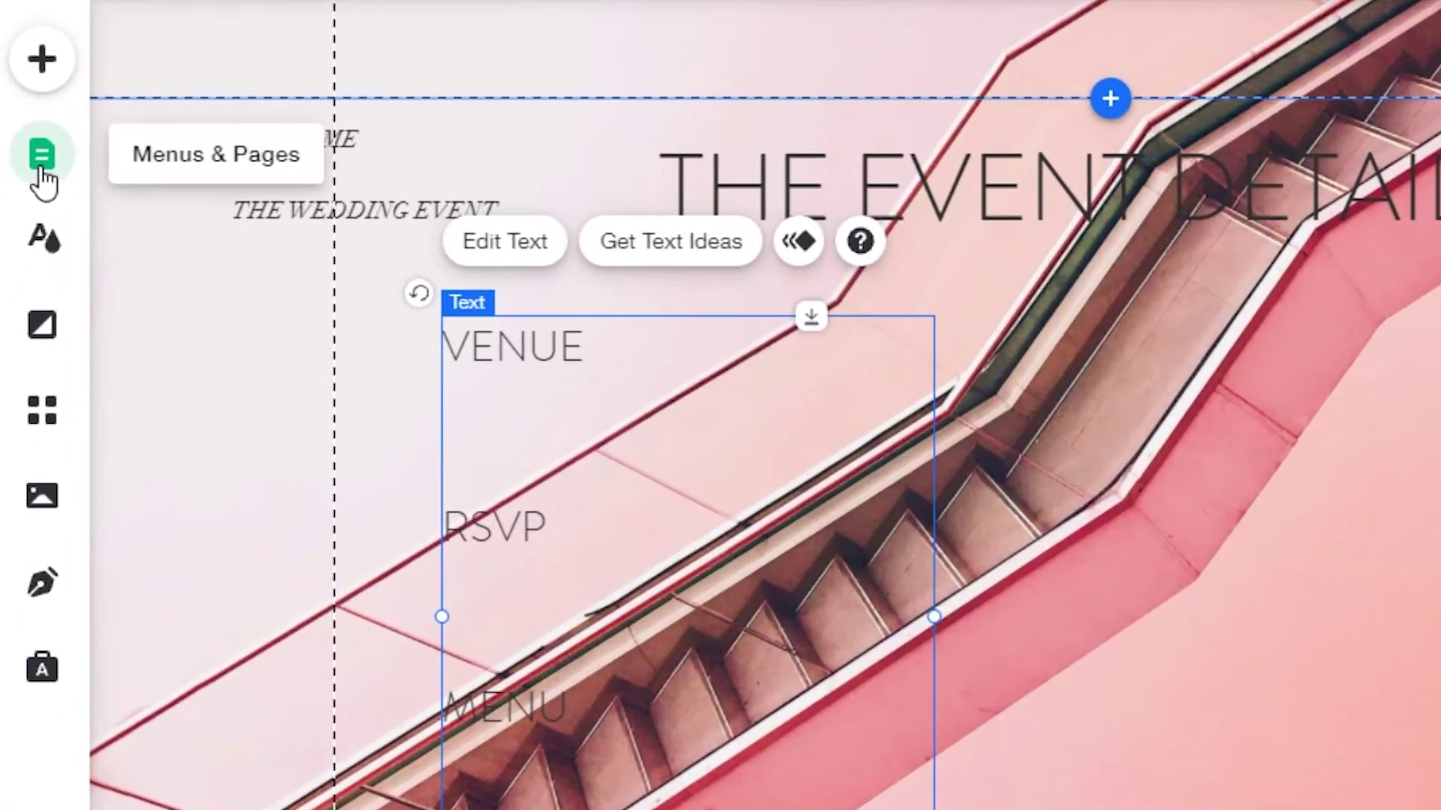
click(40, 174)
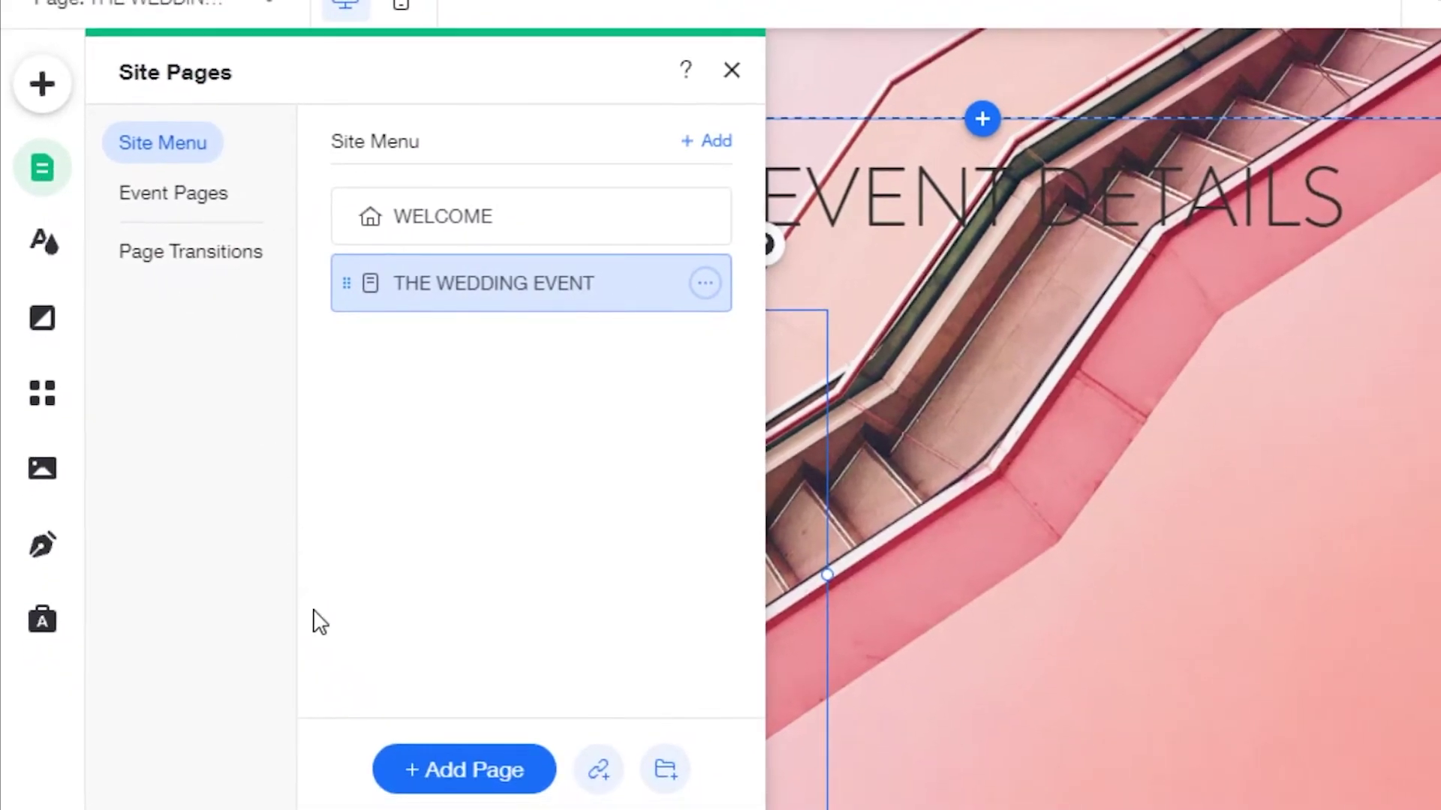
click(413, 771)
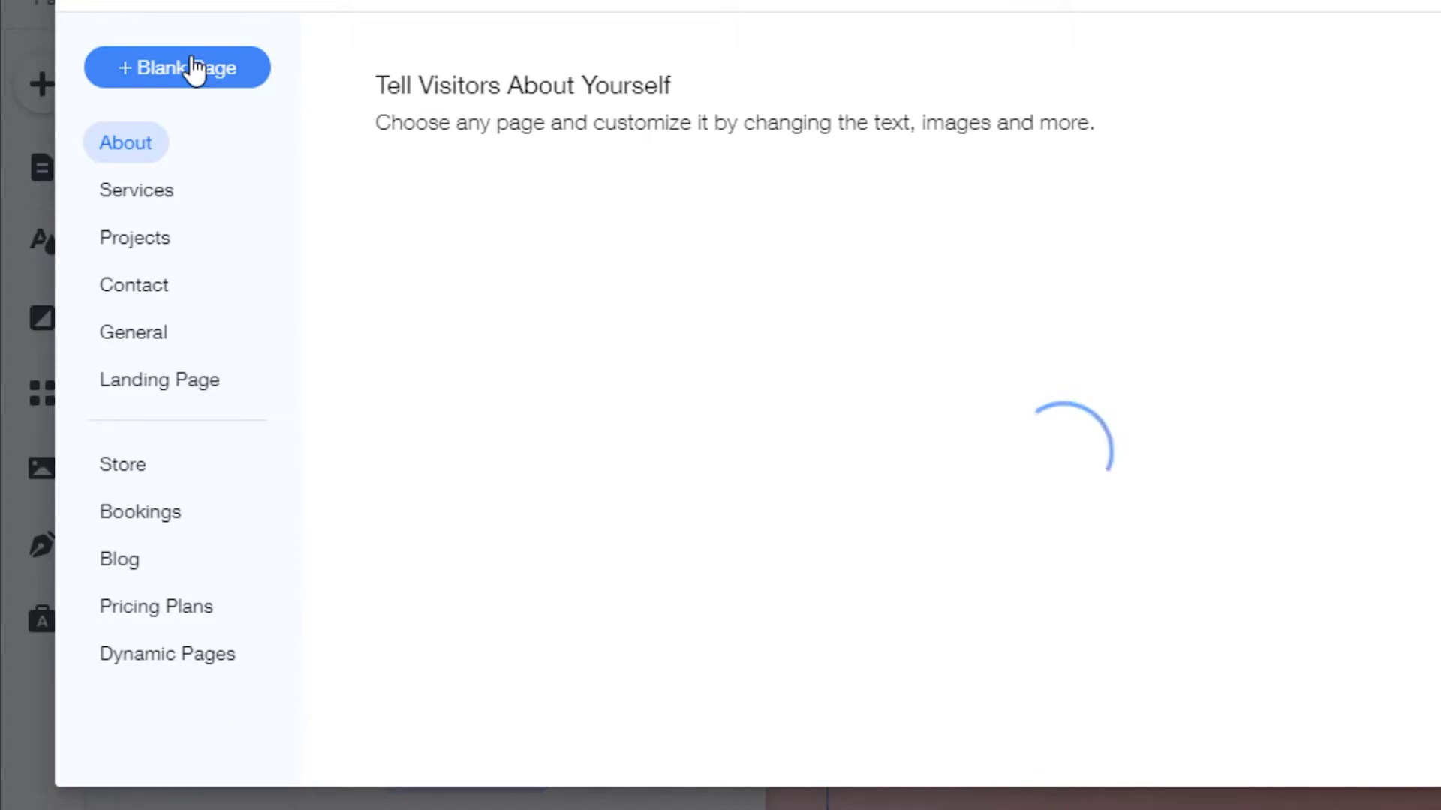
click(155, 81)
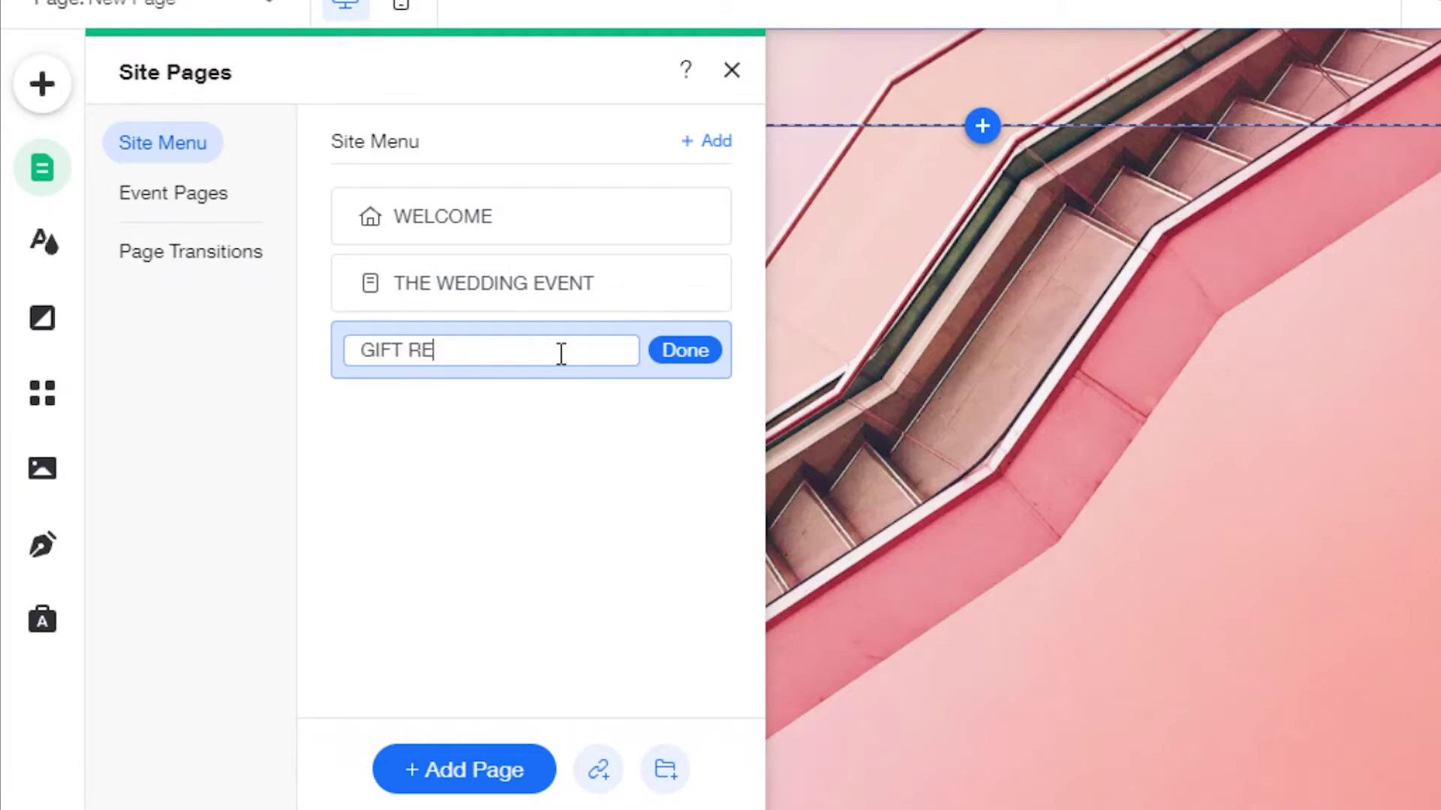
text(Y)
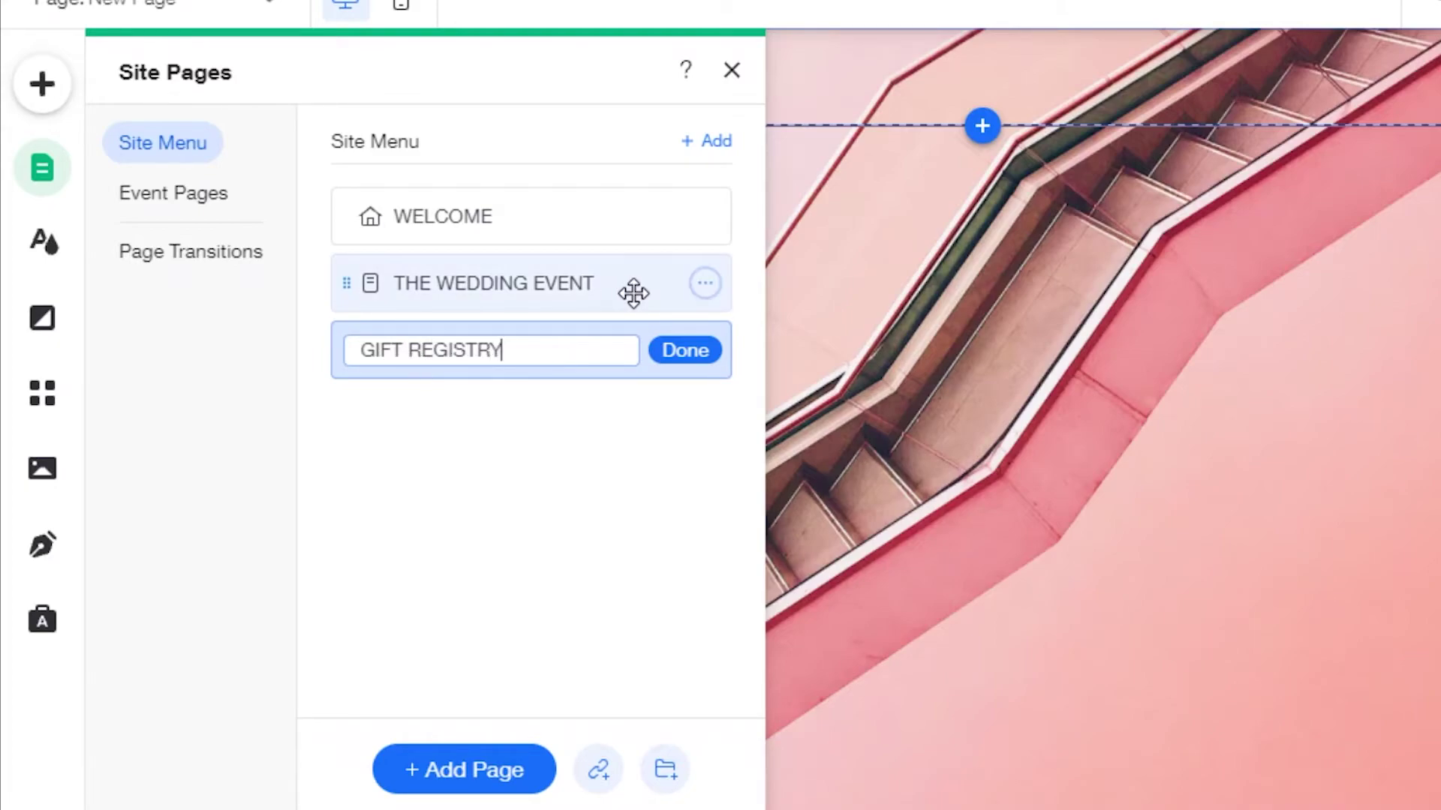
click(688, 355)
click(732, 70)
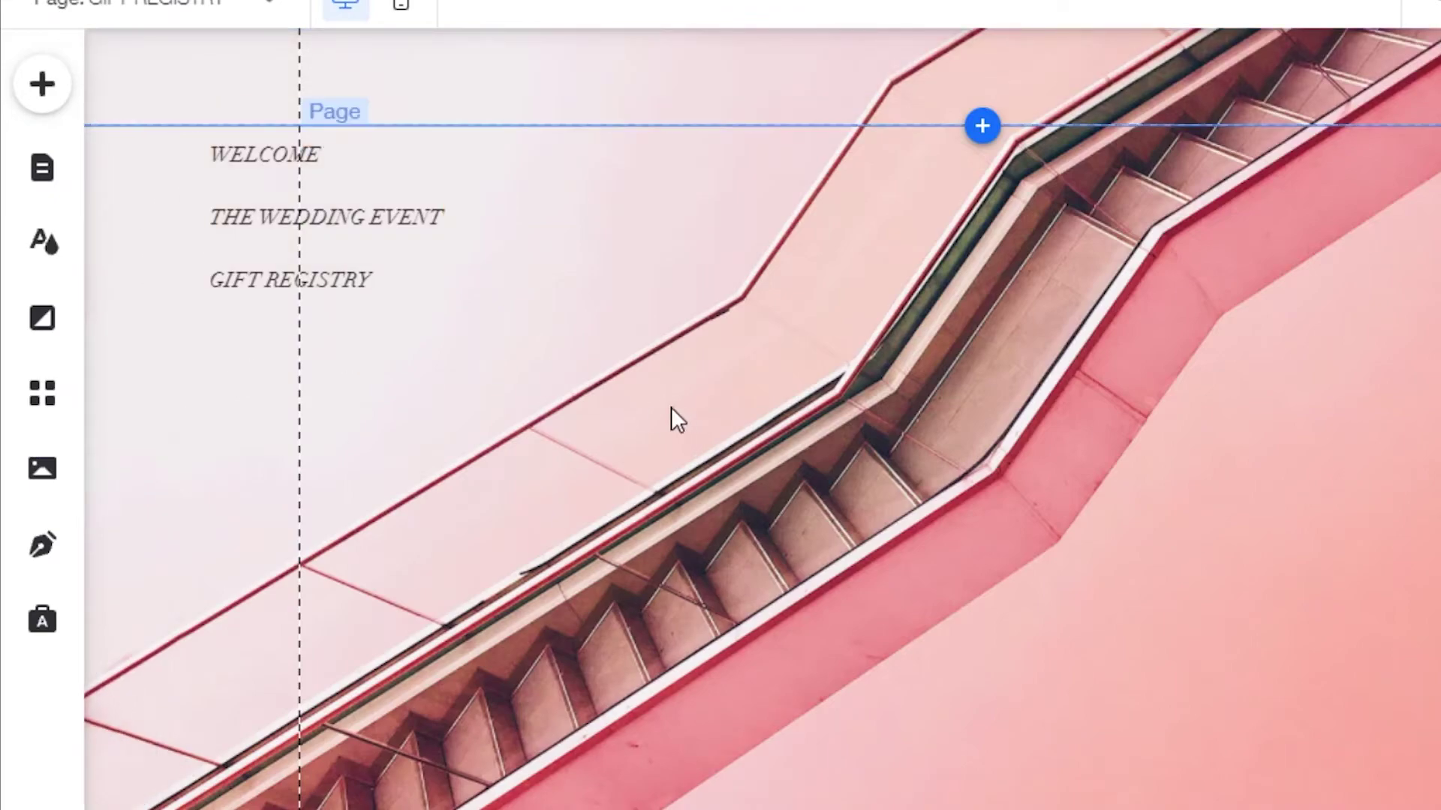
Search the media library for PINK and set the Pink Sandstone texture as the page background
click(39, 324)
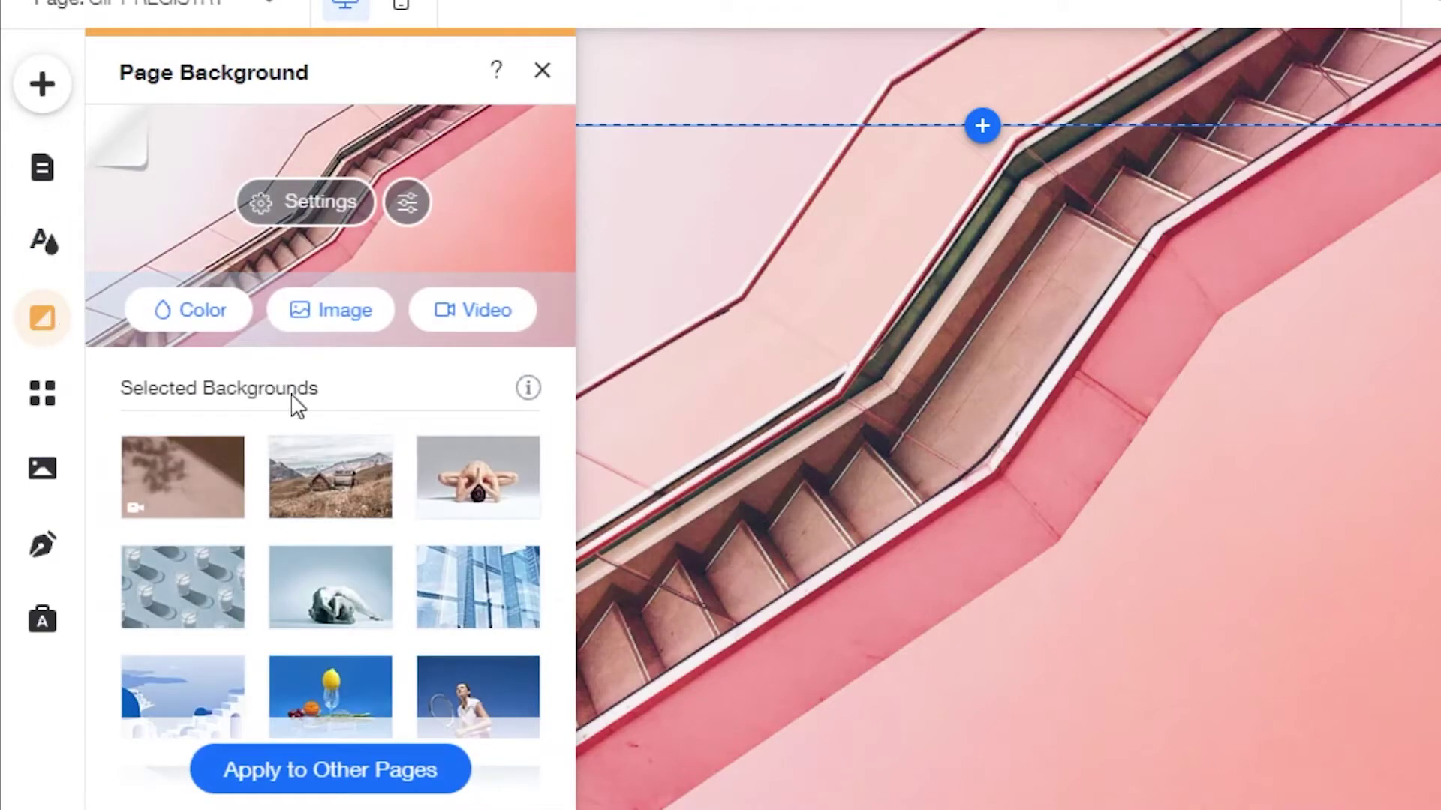
scroll(330, 525, down, 2)
scroll(375, 549, down, 3)
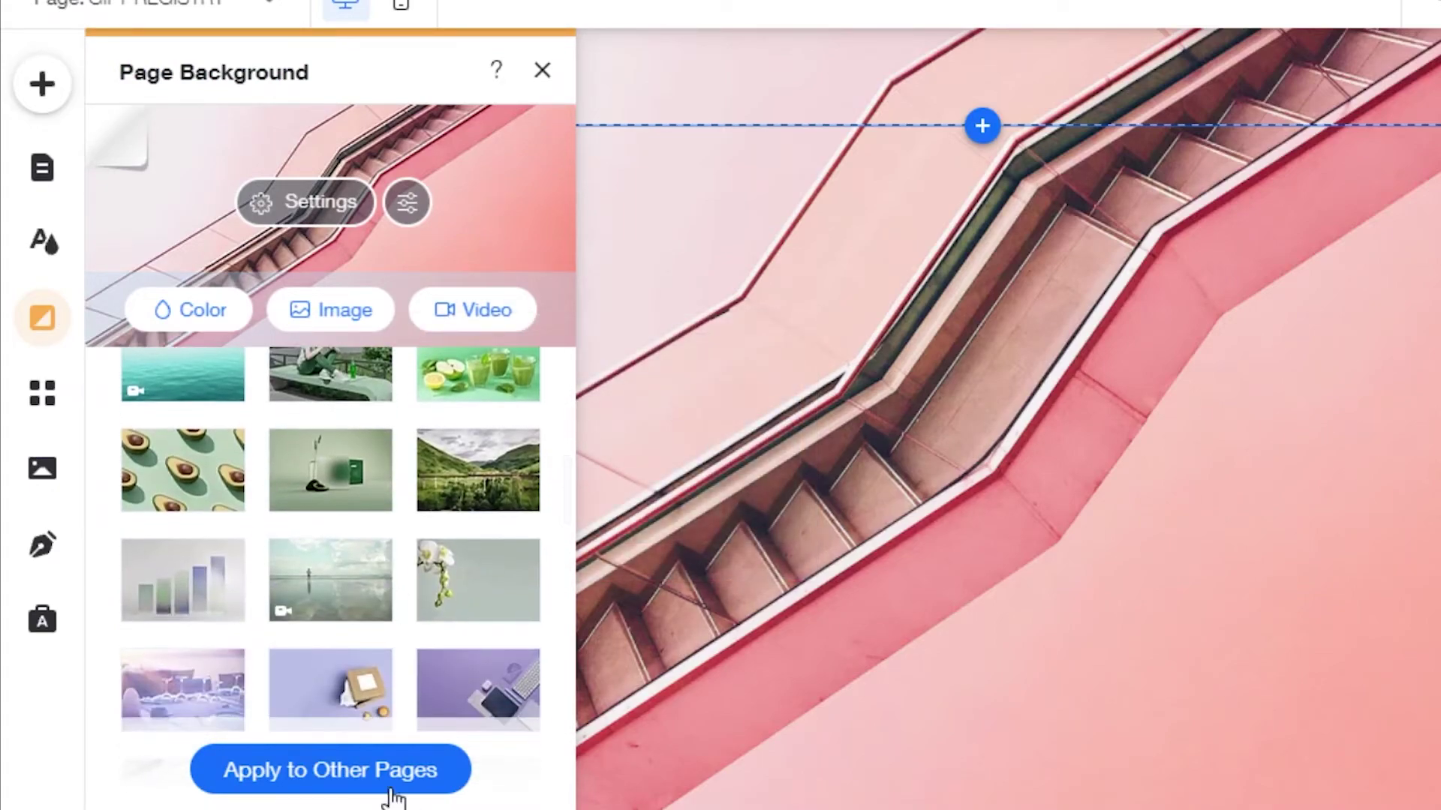
click(334, 314)
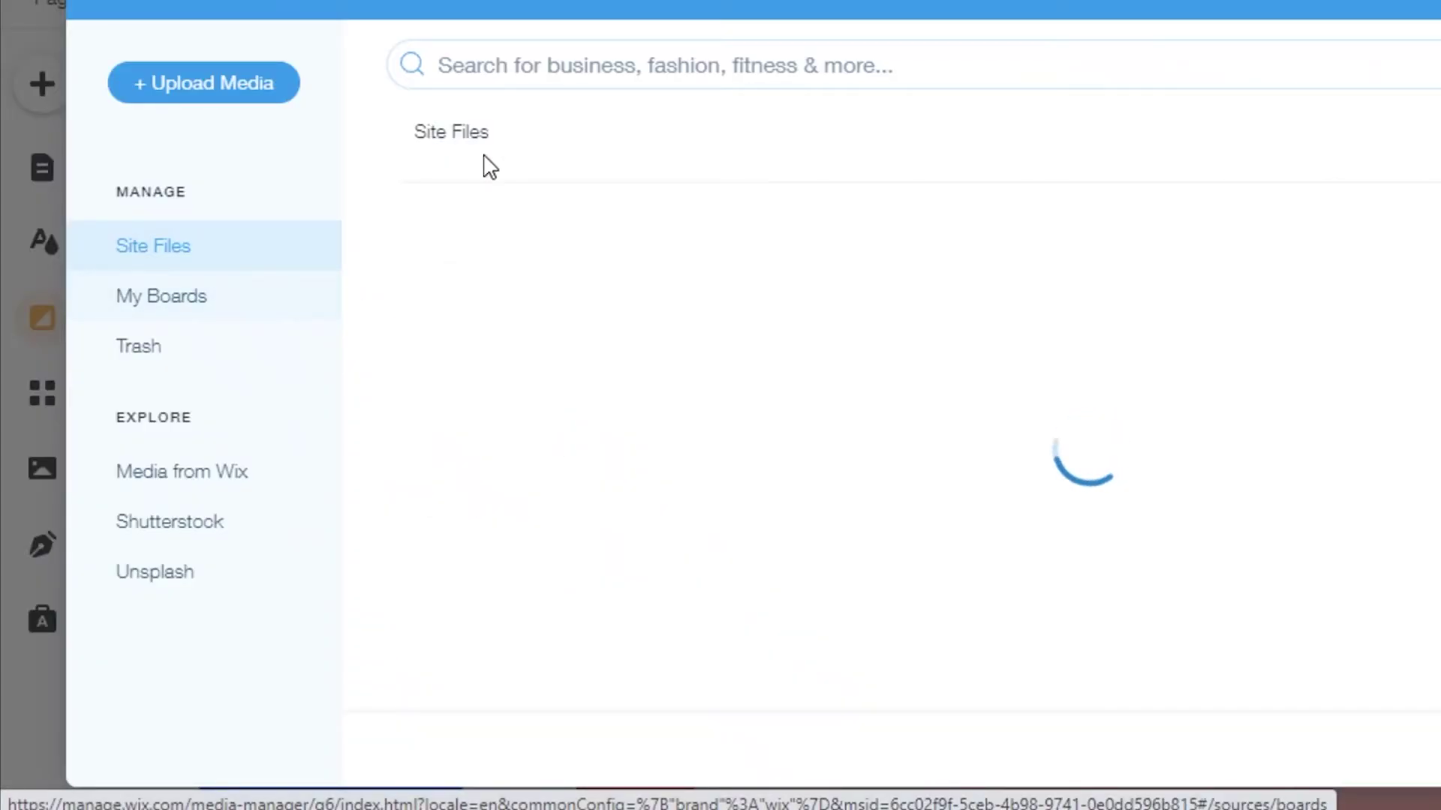
click(555, 54)
text(PINK)
key(Return)
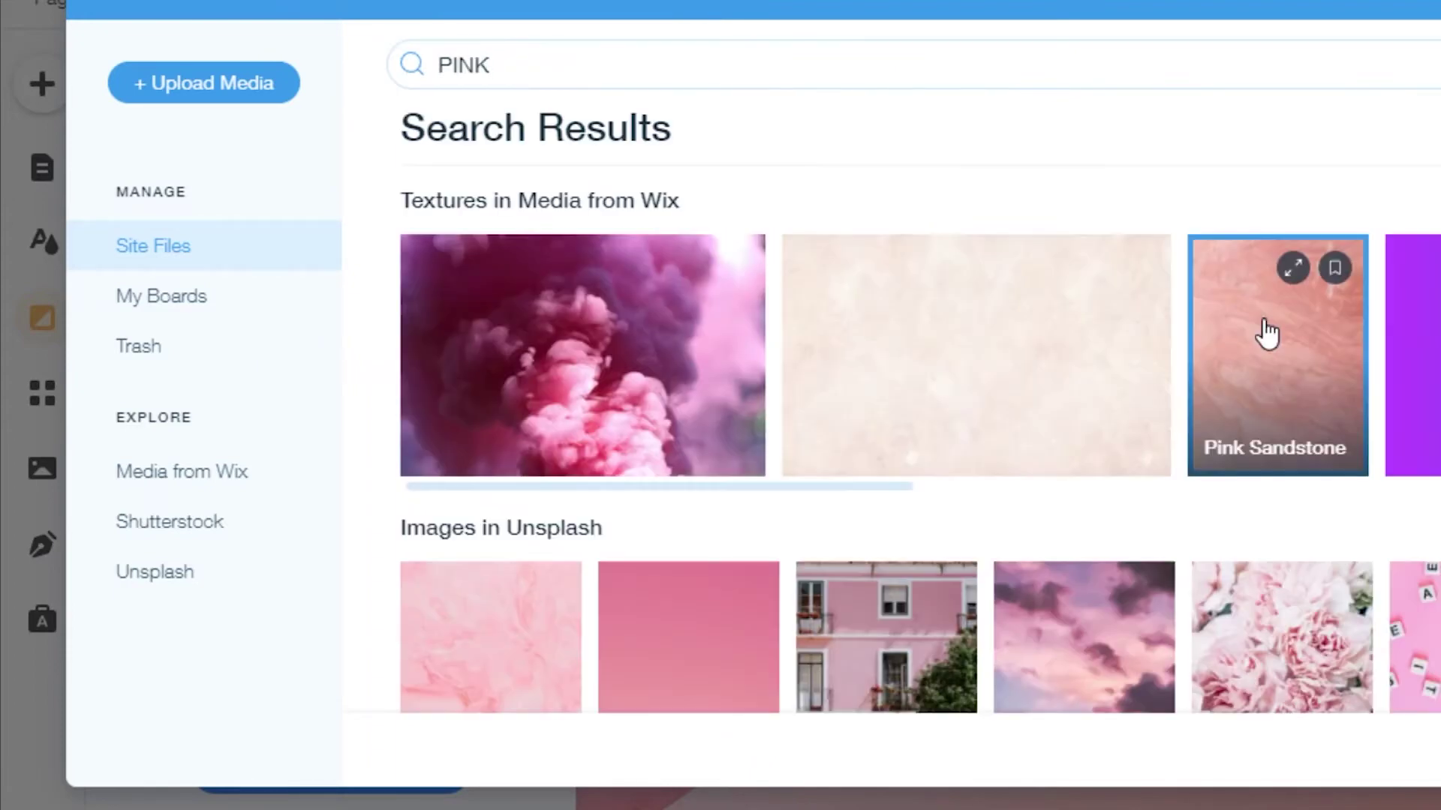
double_click(1266, 332)
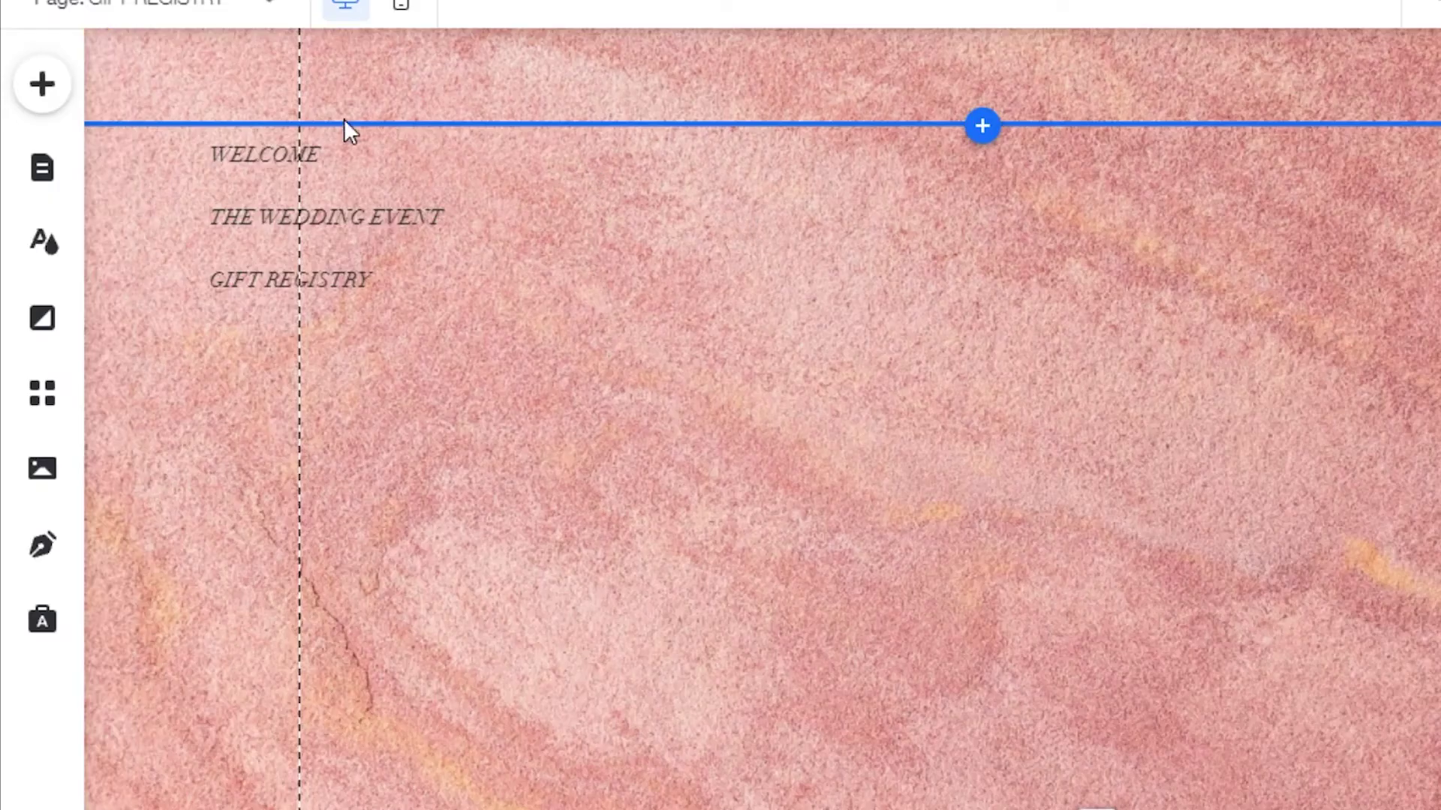
click(42, 168)
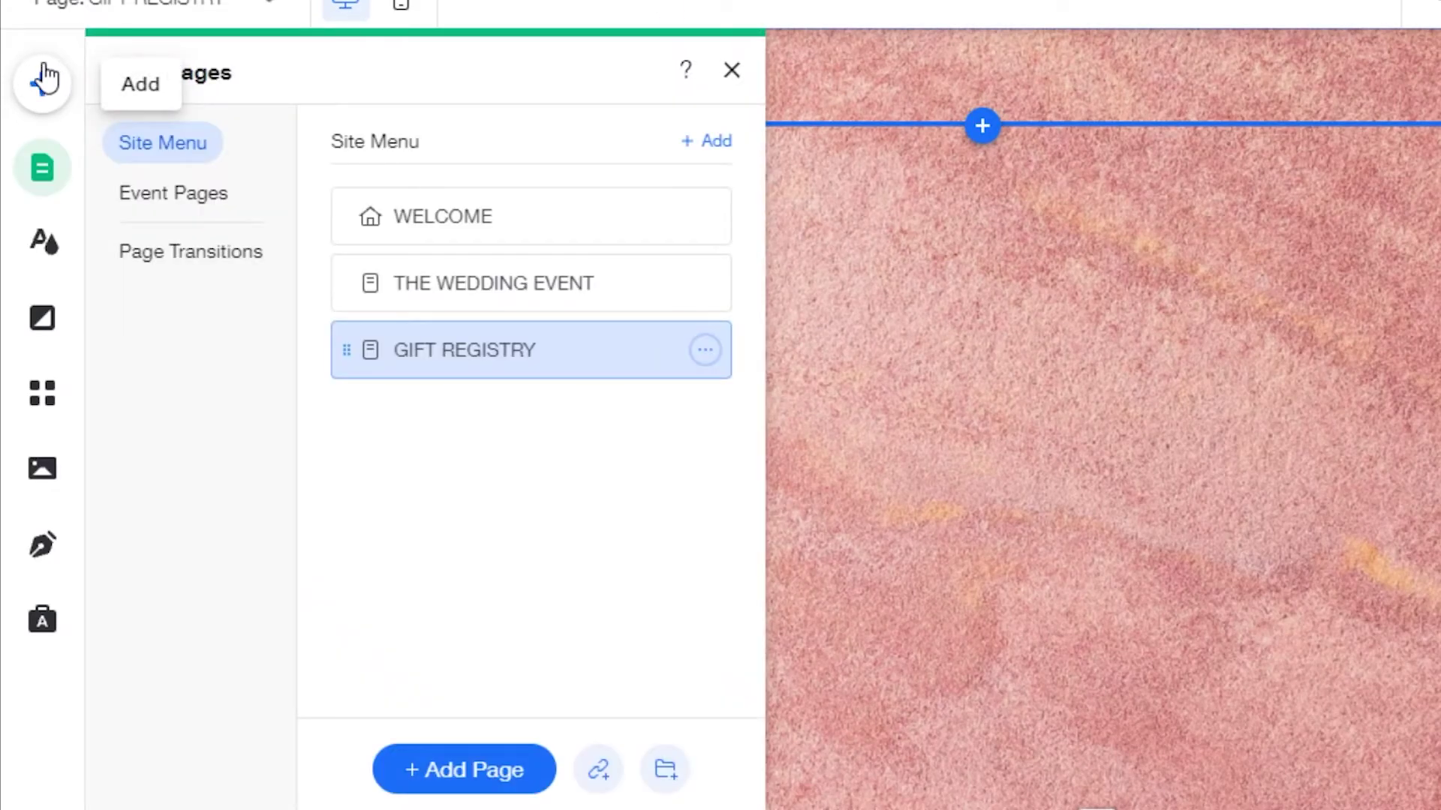
click(42, 85)
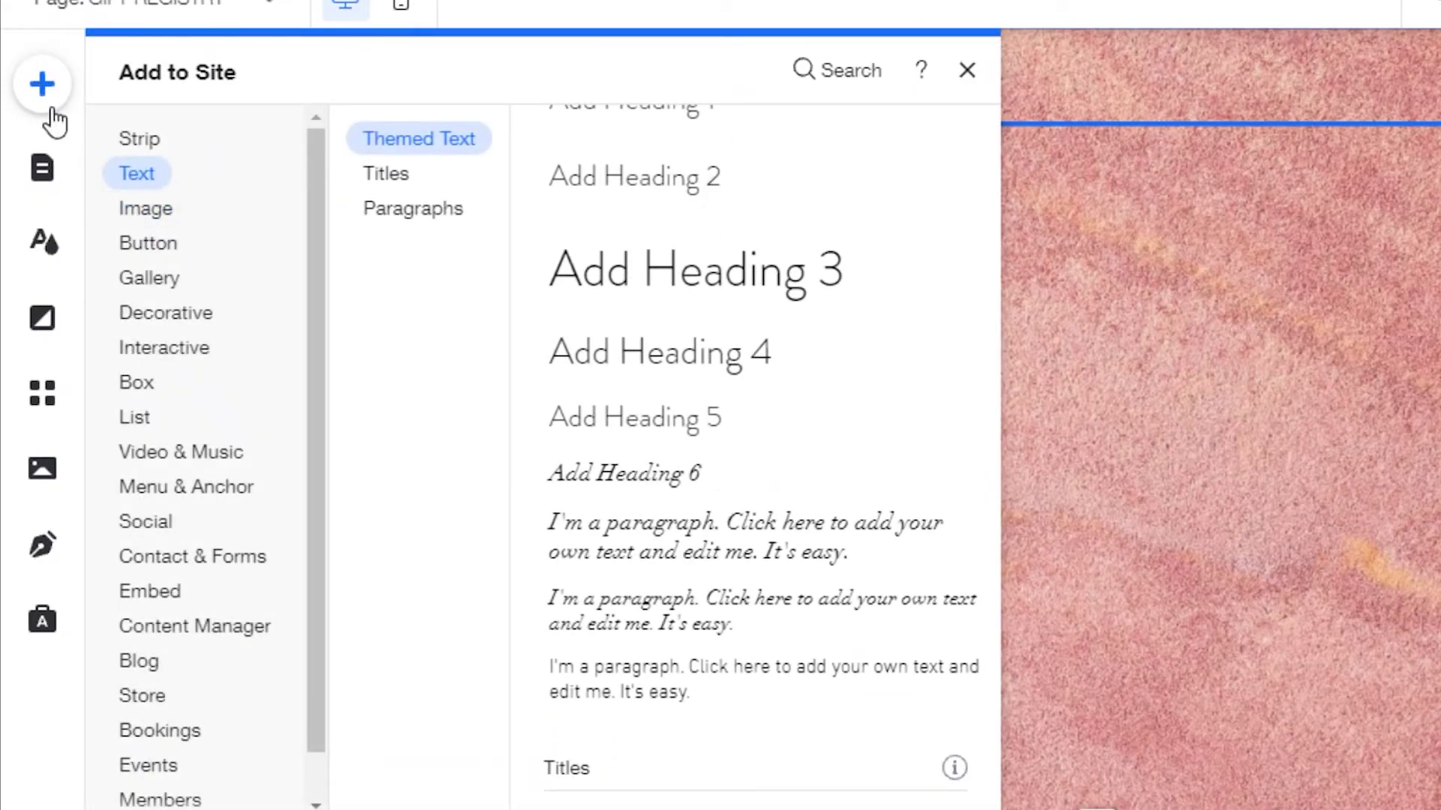
click(141, 250)
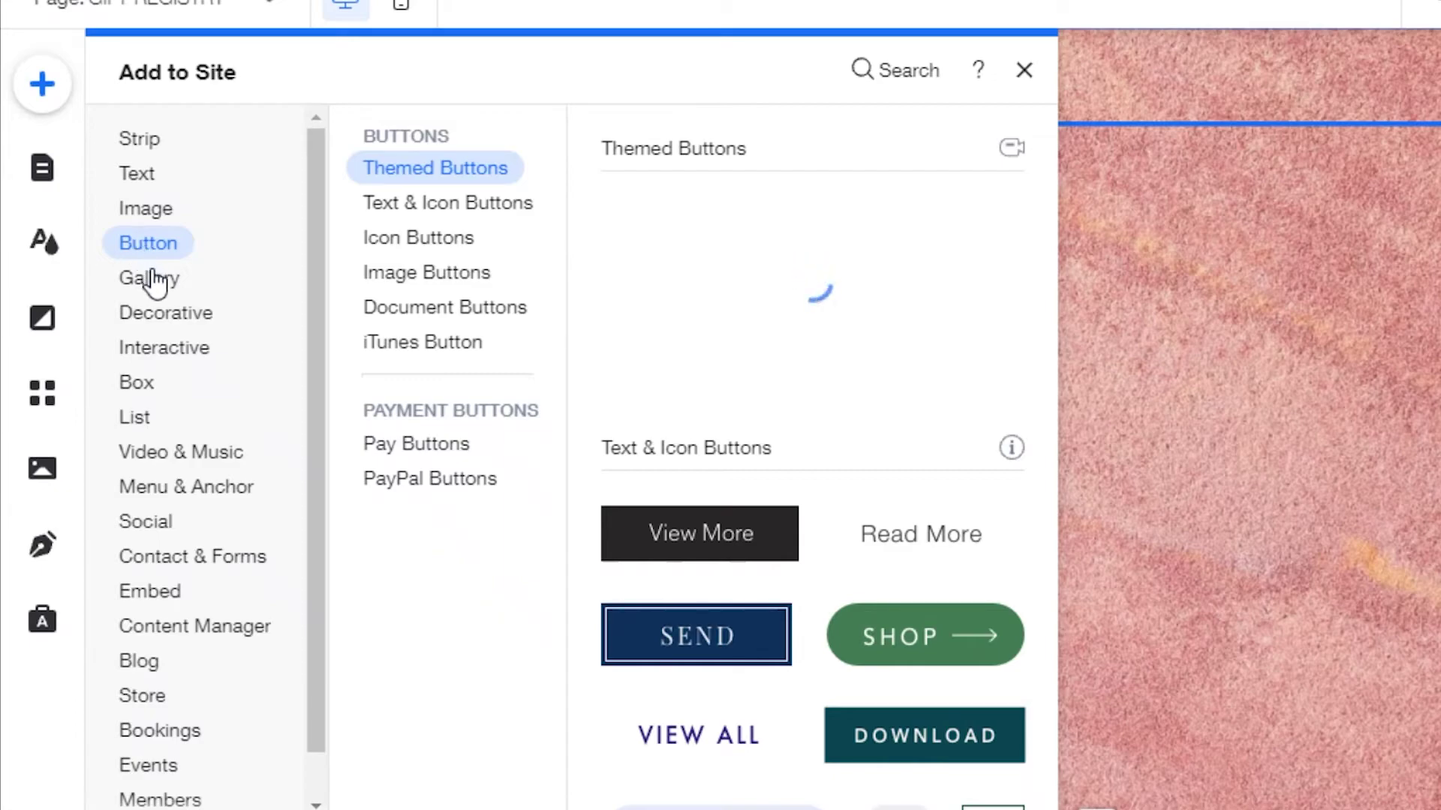
click(151, 279)
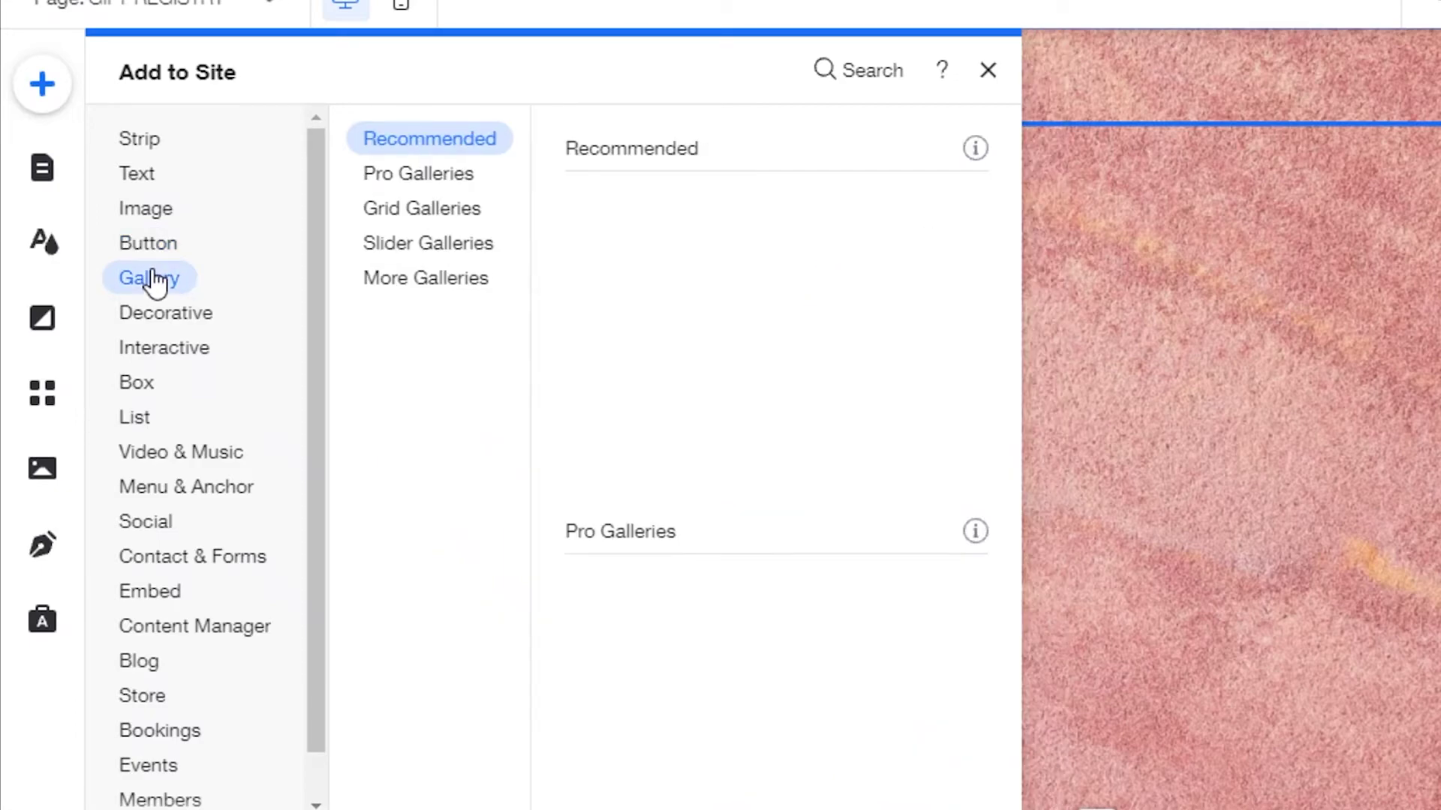
click(148, 253)
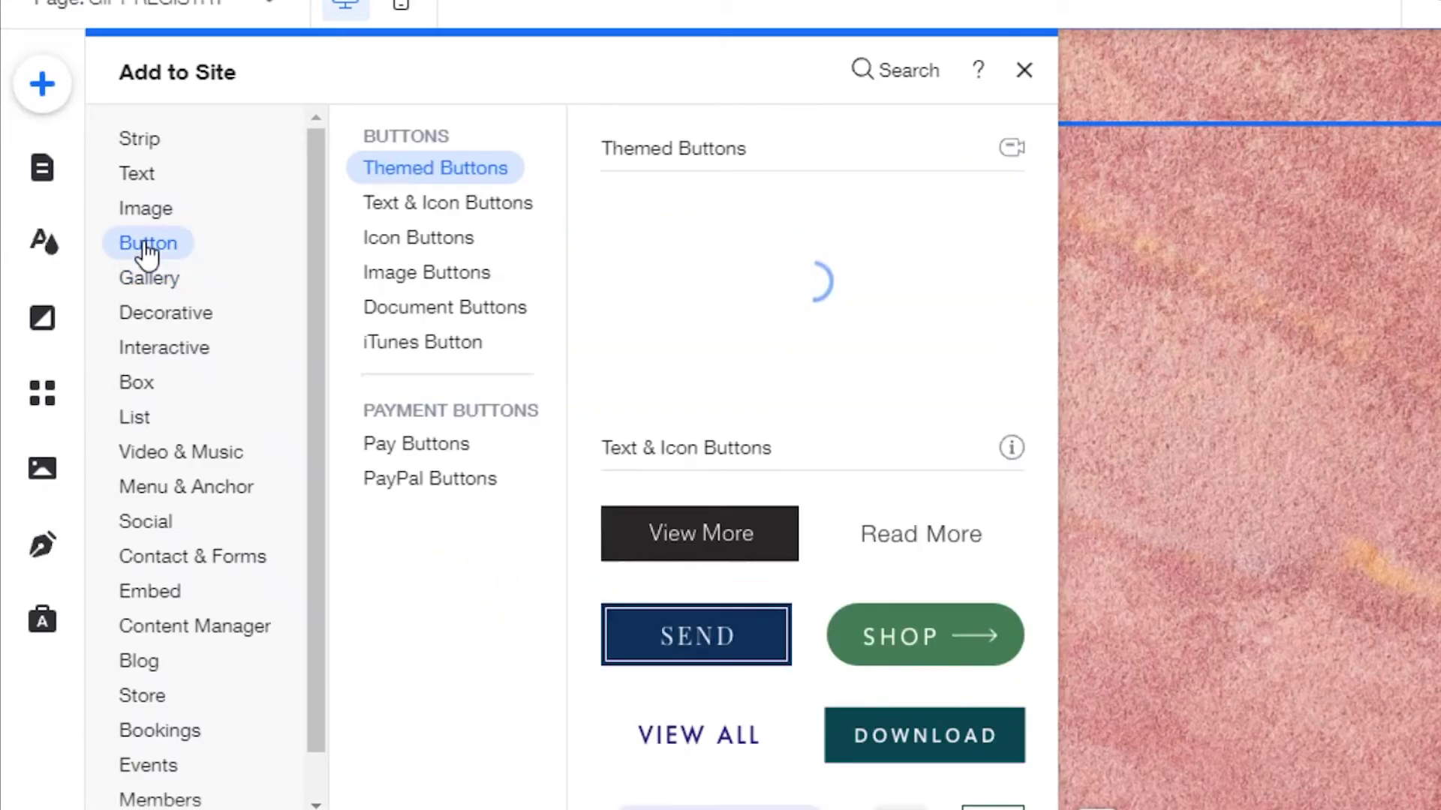
click(129, 218)
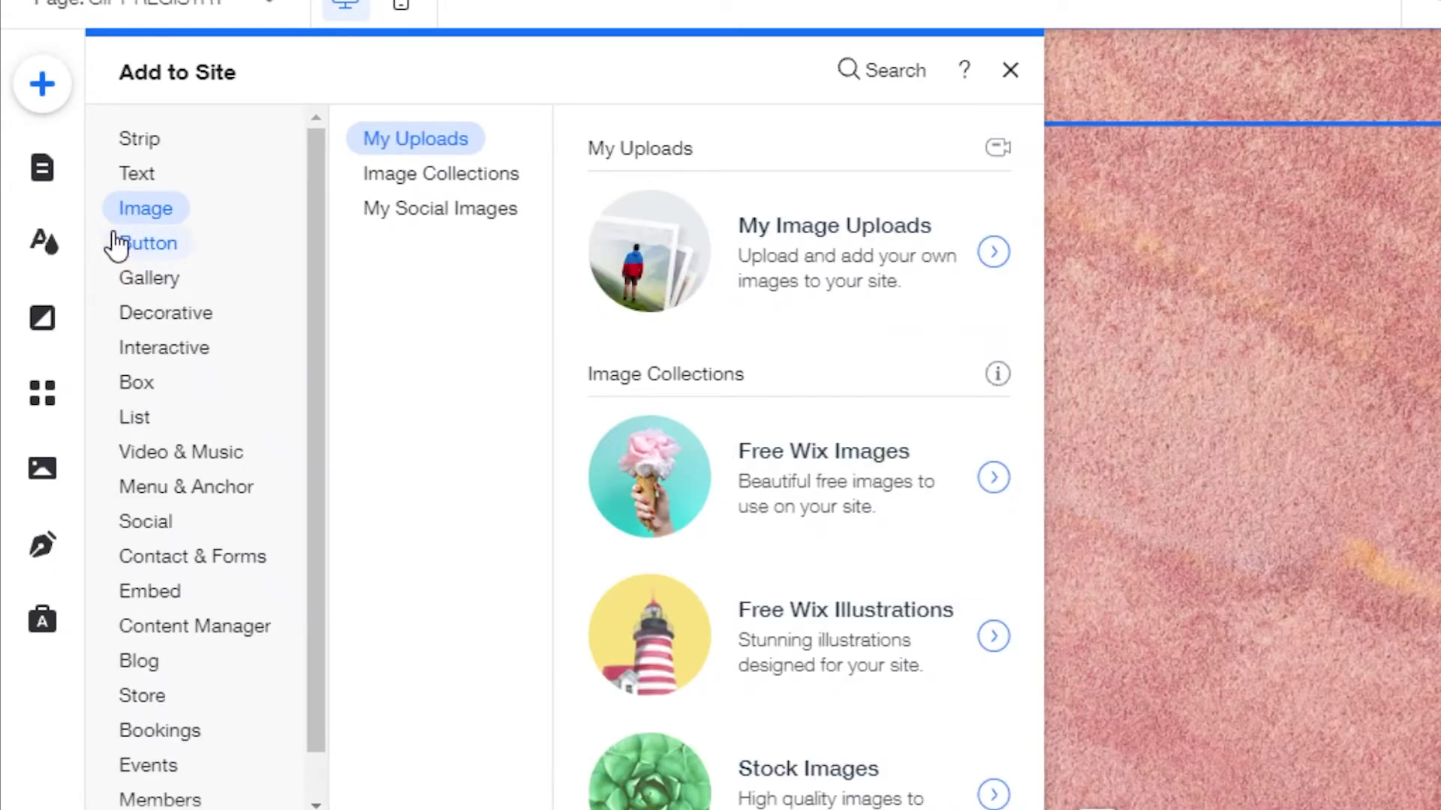
click(118, 246)
click(129, 276)
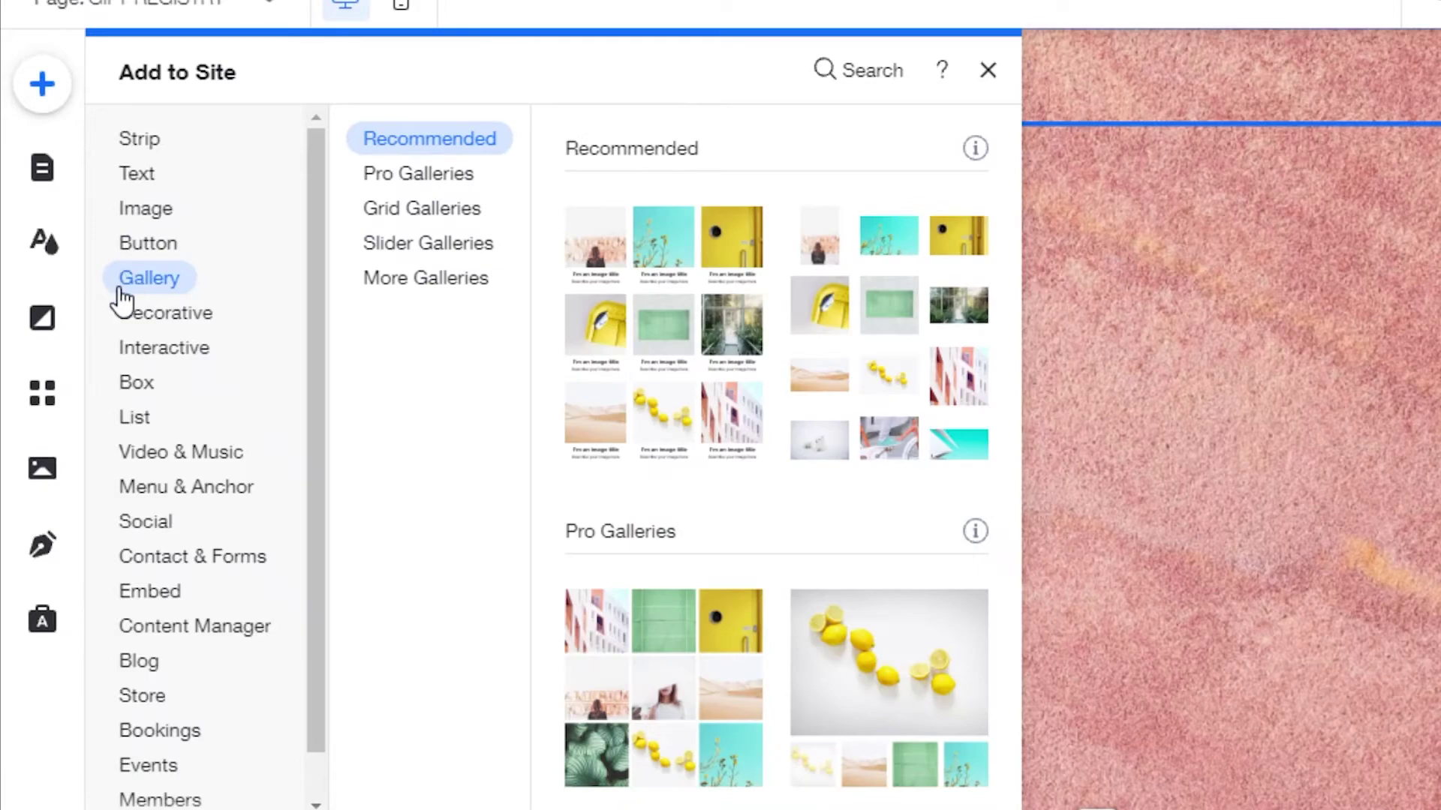
click(128, 248)
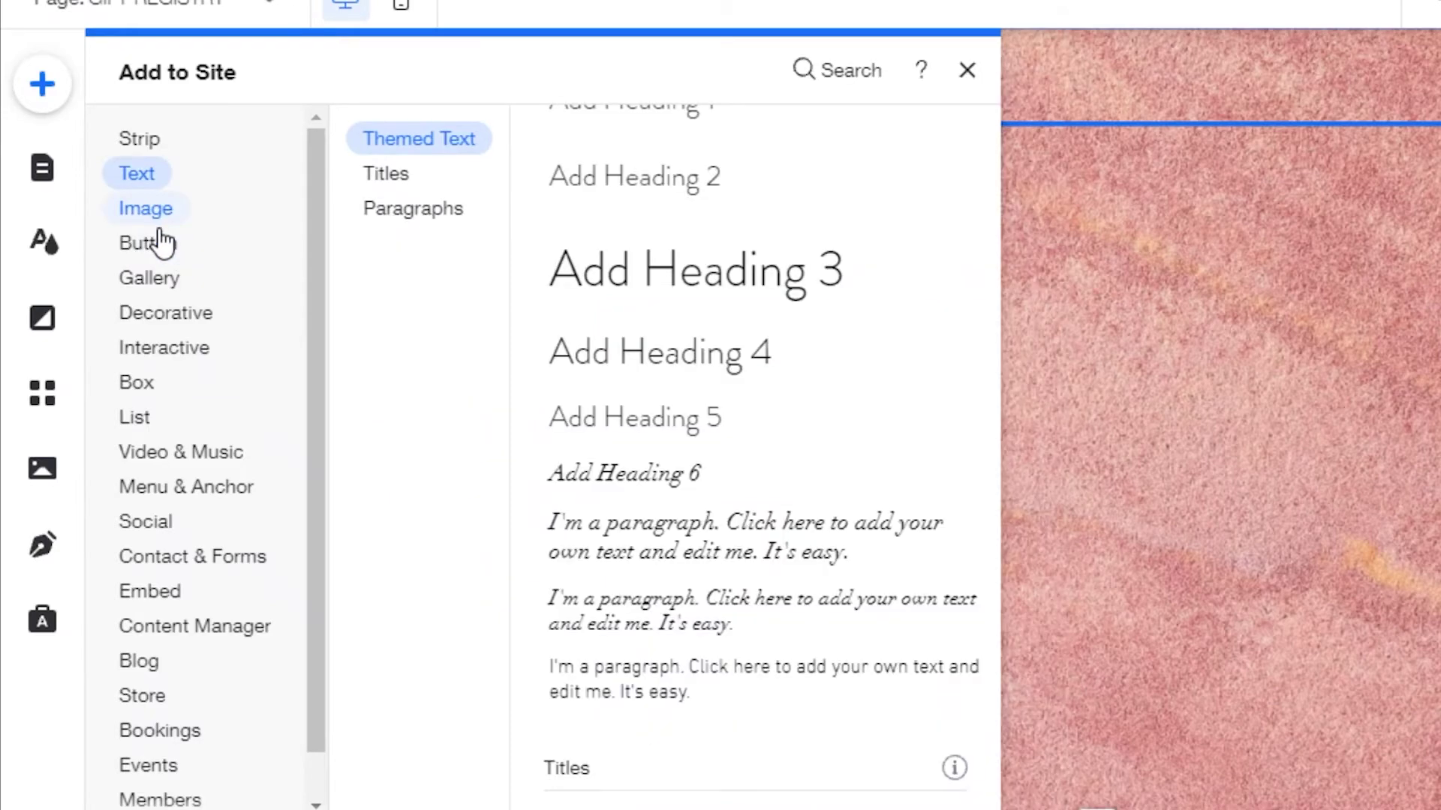
click(162, 244)
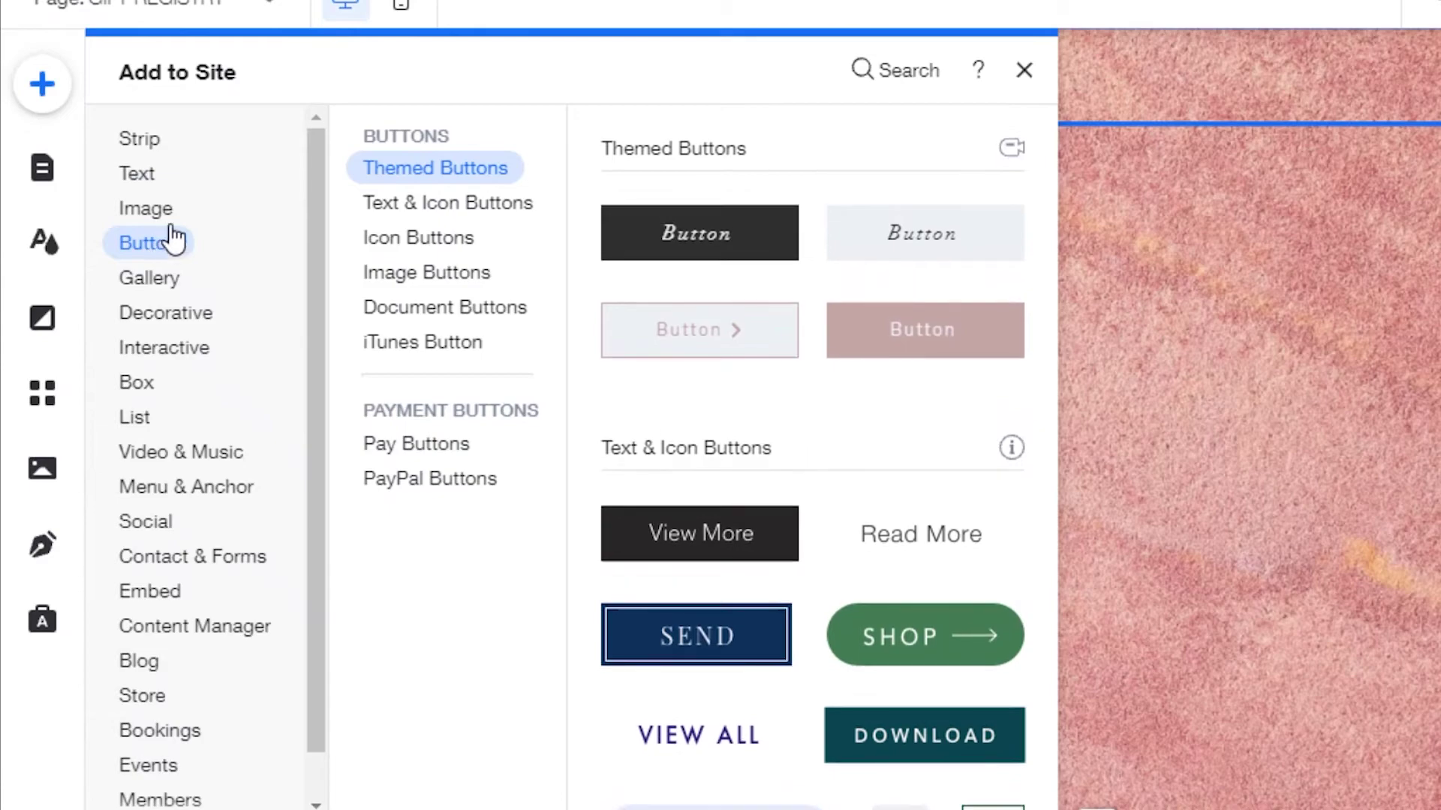
click(381, 206)
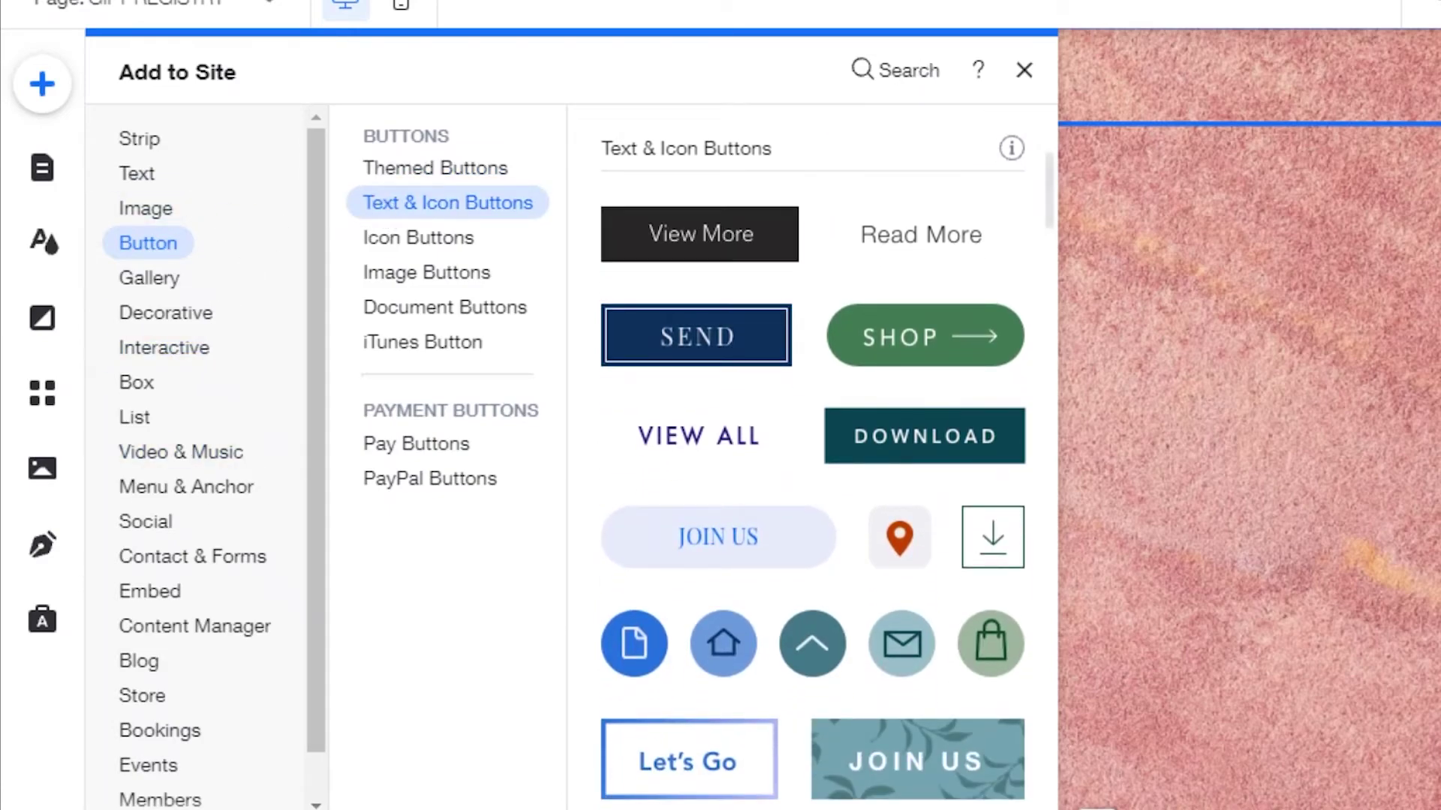
click(1023, 75)
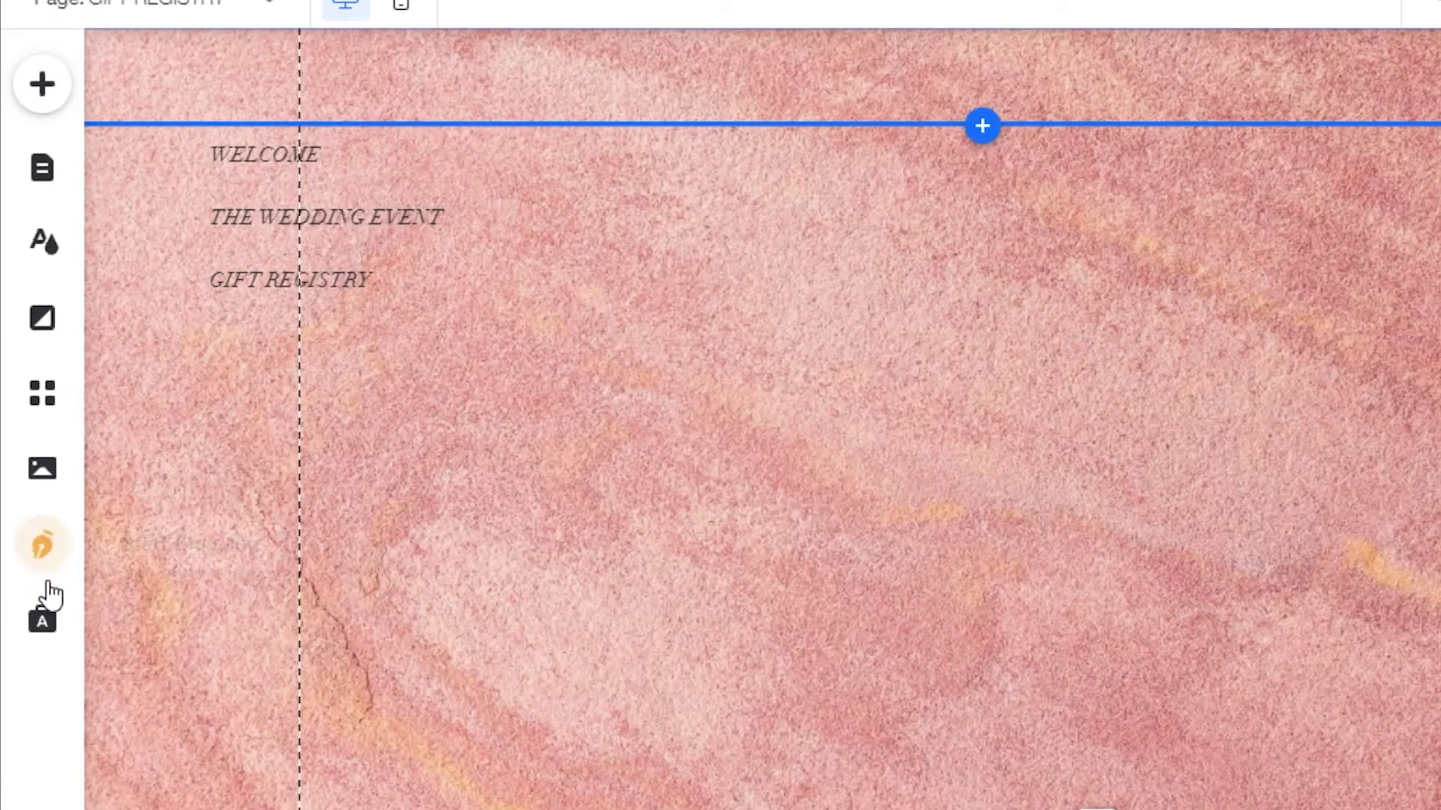
Search the App Market for WIX GALL
click(45, 396)
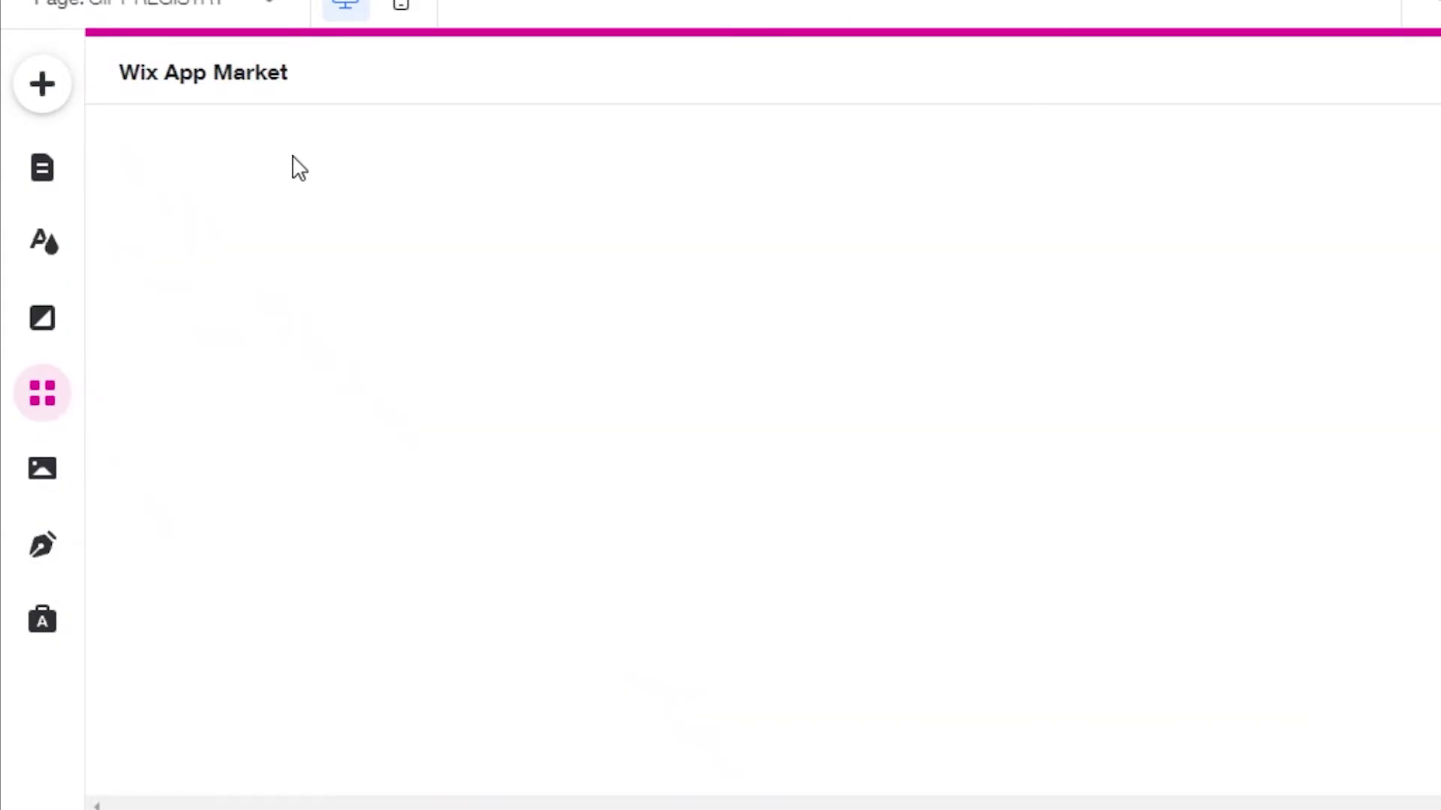
click(250, 143)
text(WIX GALL)
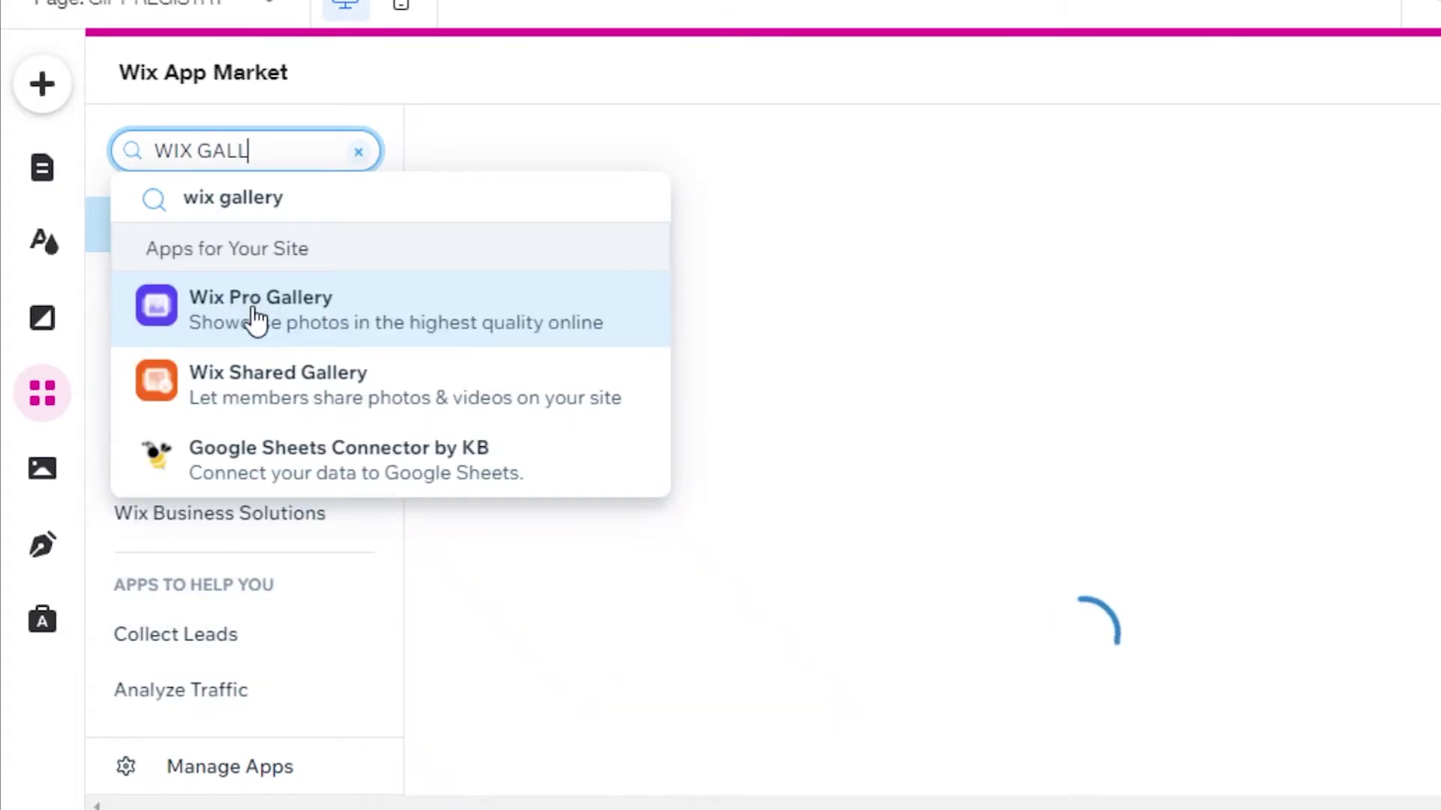
Open the Gallery section of the Add panel and scroll to the Grid Galleries
click(42, 83)
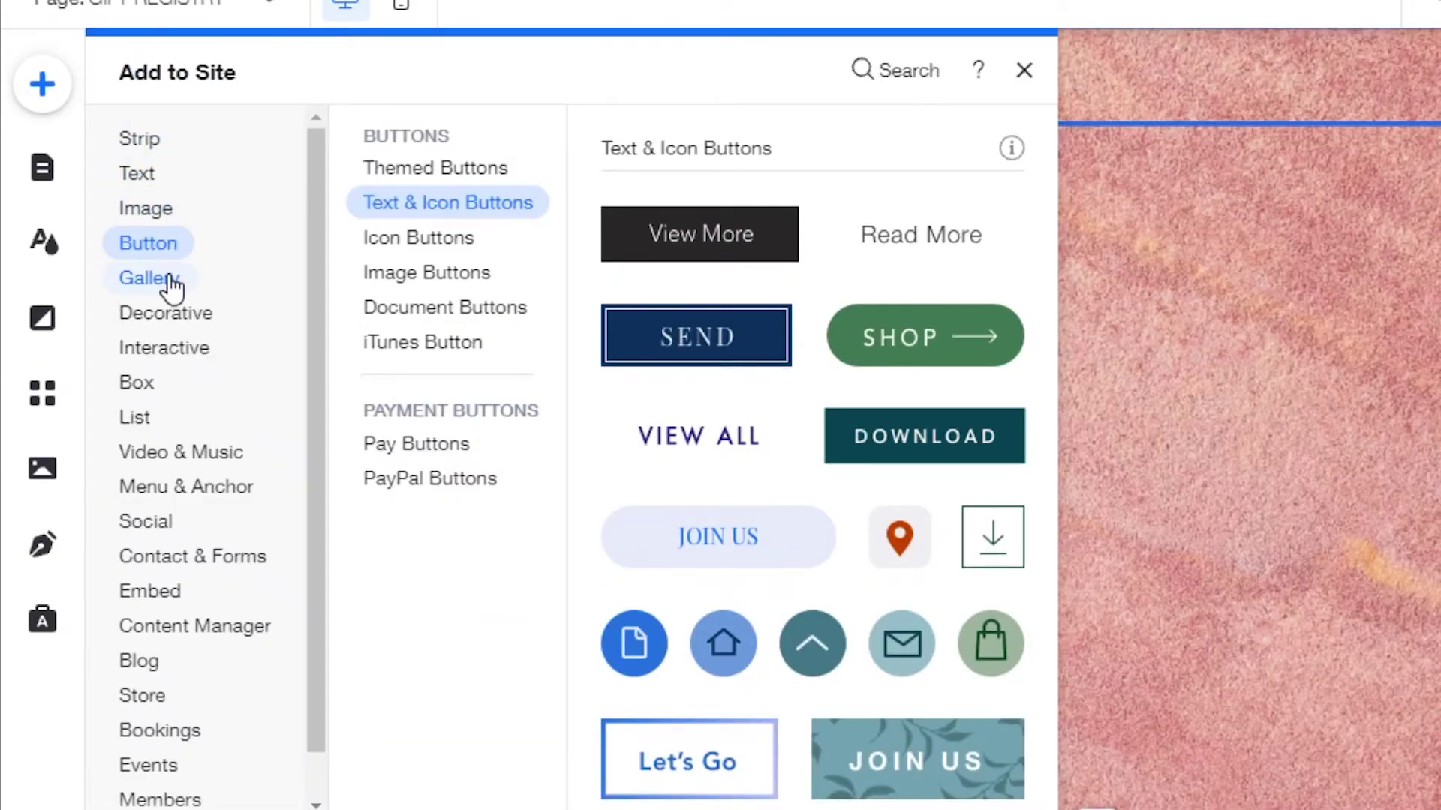
click(171, 285)
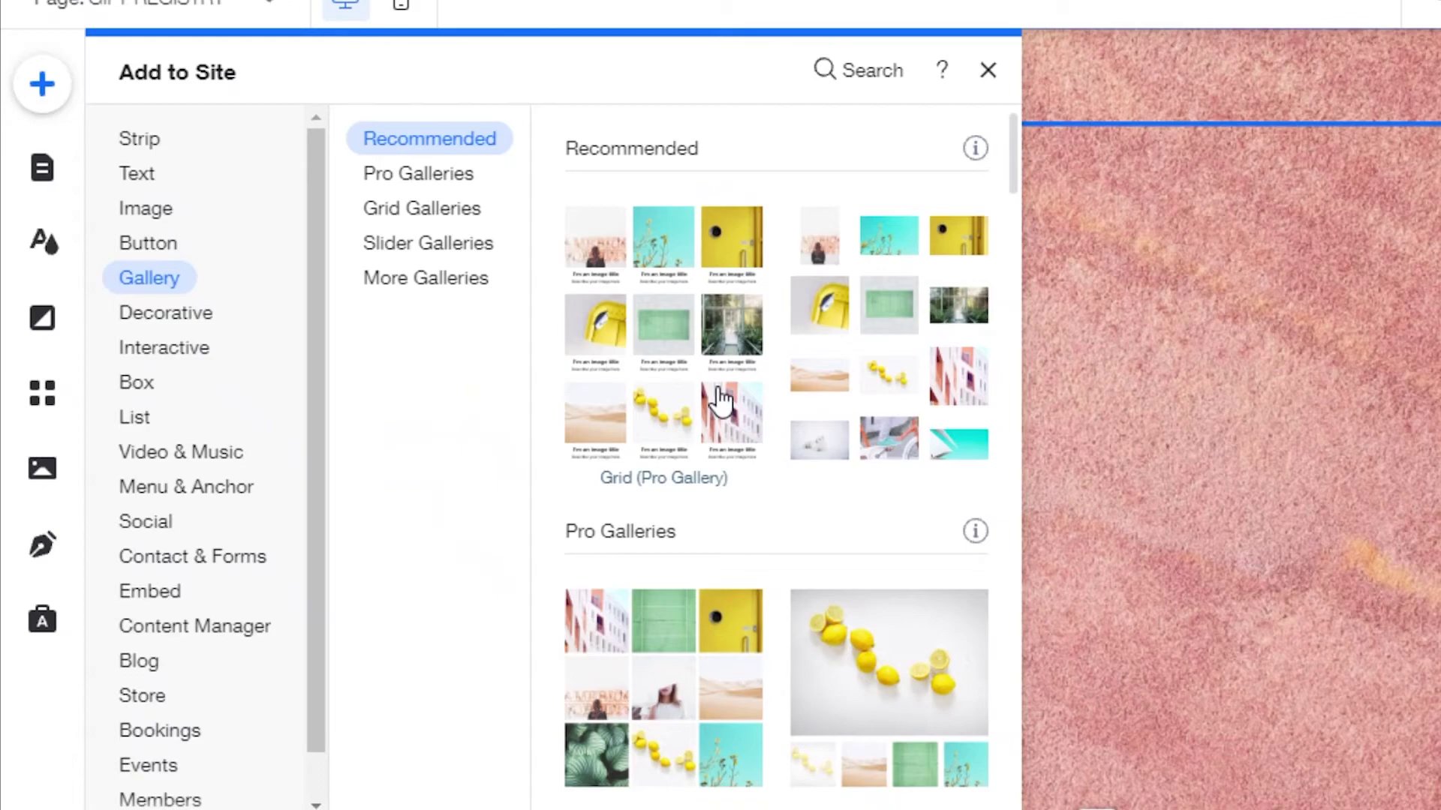
scroll(720, 401, down, 10)
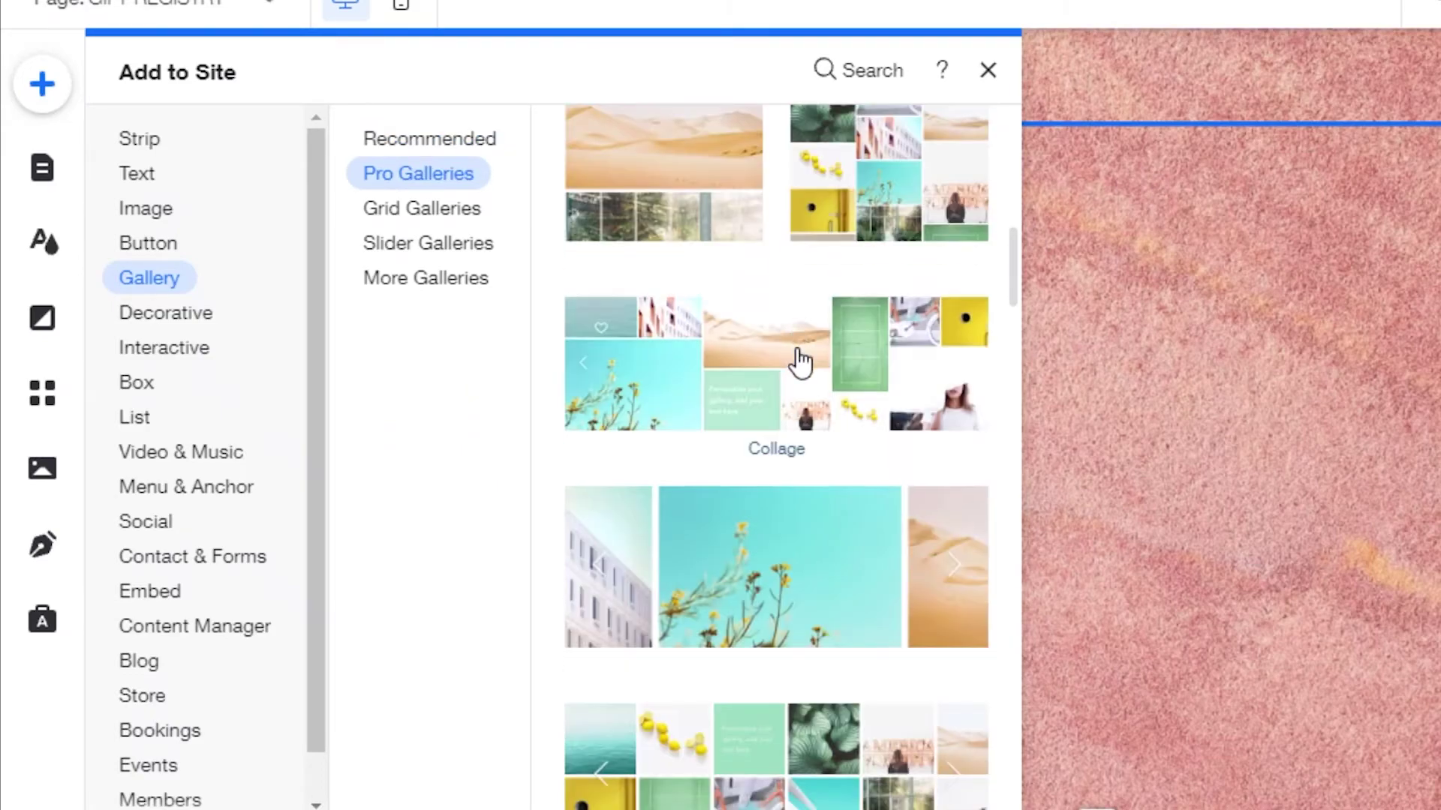
scroll(800, 362, down, 10)
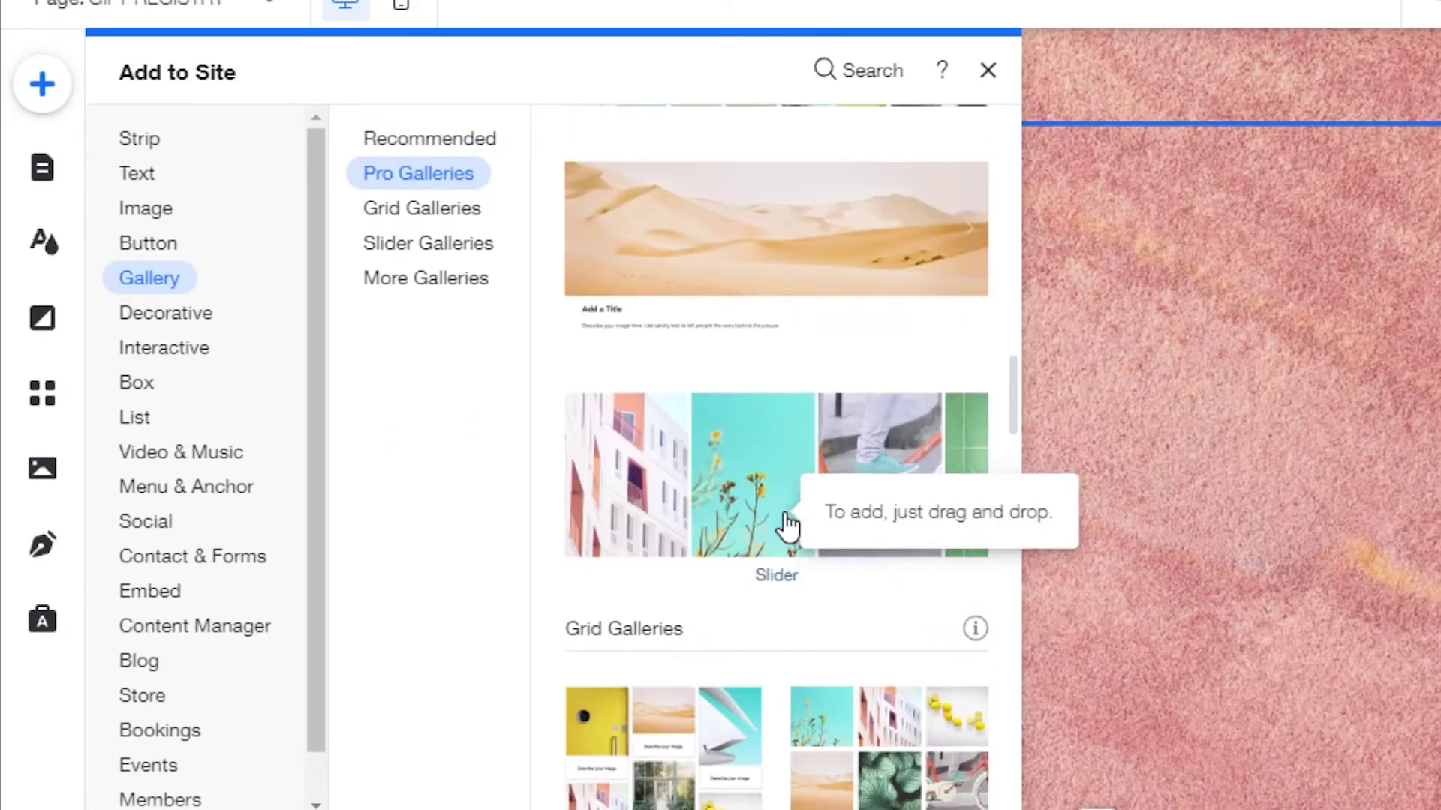
scroll(788, 525, down, 8)
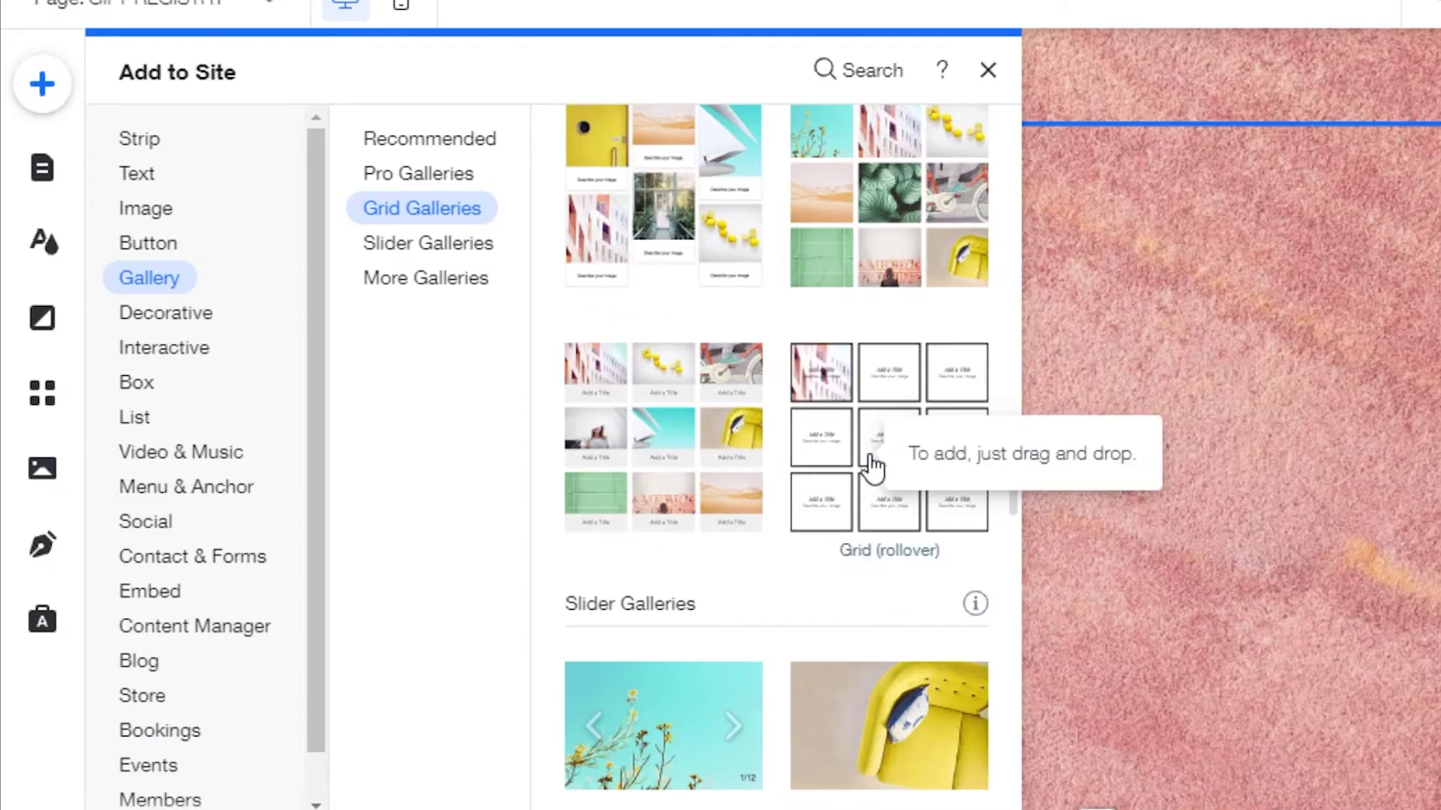
scroll(863, 465, down, 10)
scroll(799, 420, up, 6)
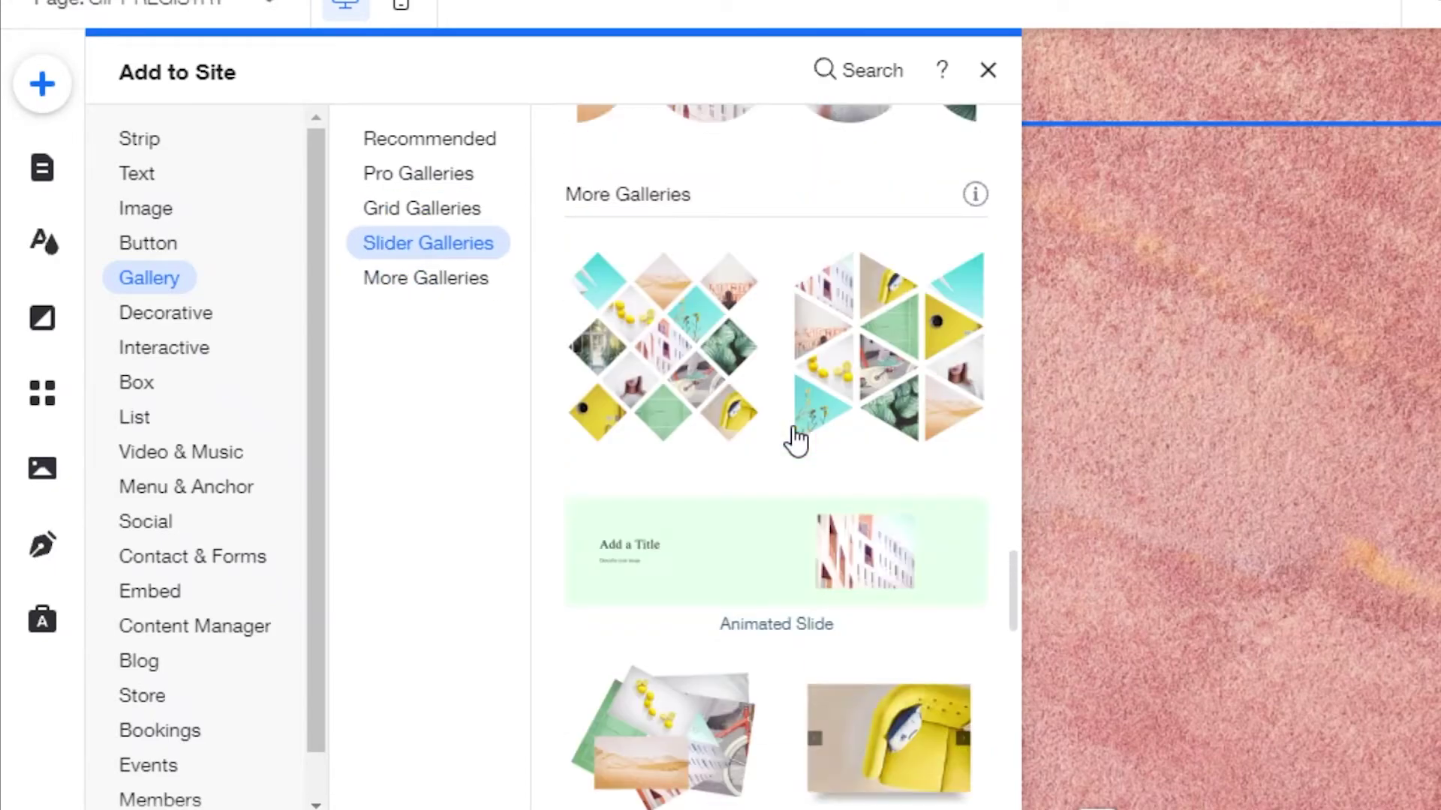
scroll(795, 439, down, 8)
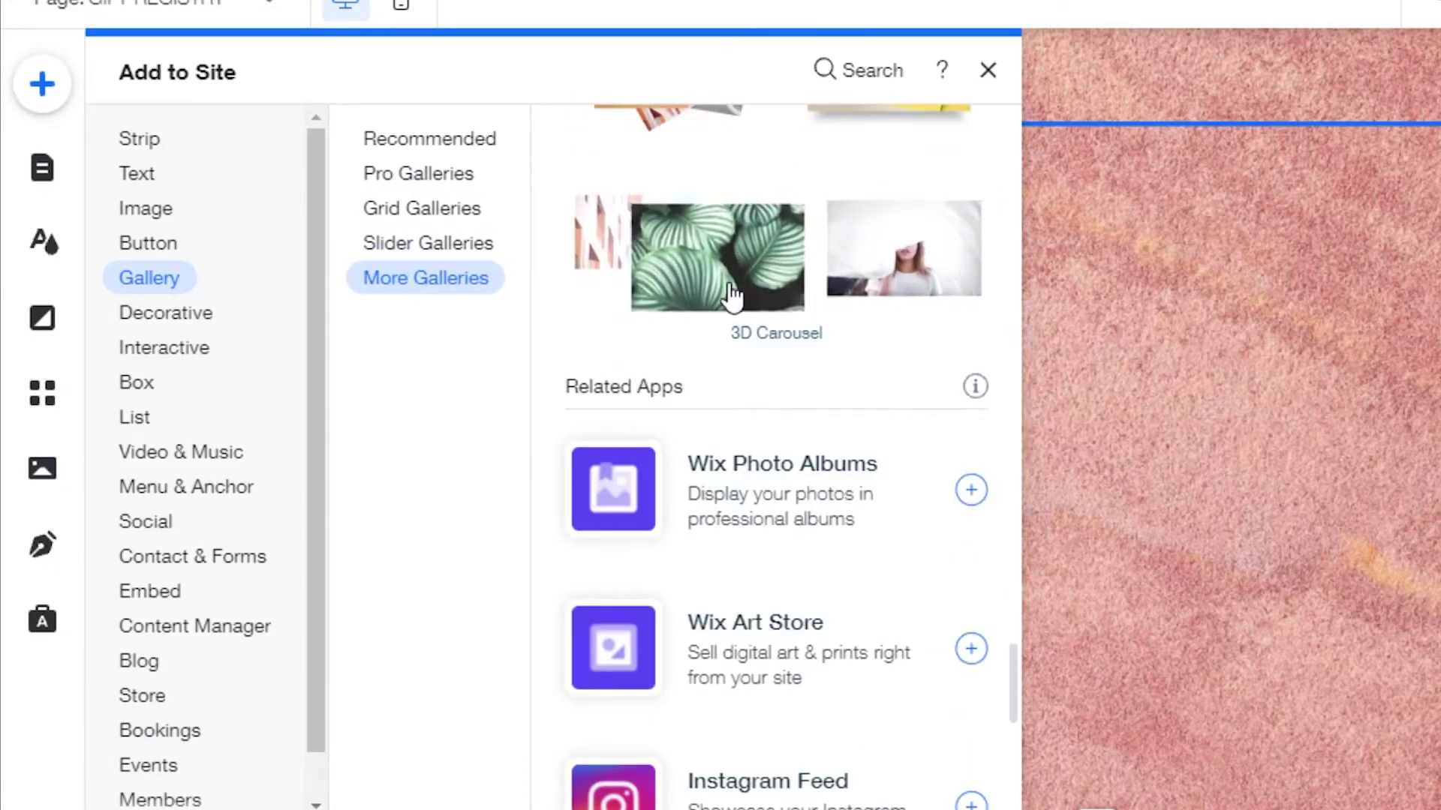
scroll(724, 270, up, 2)
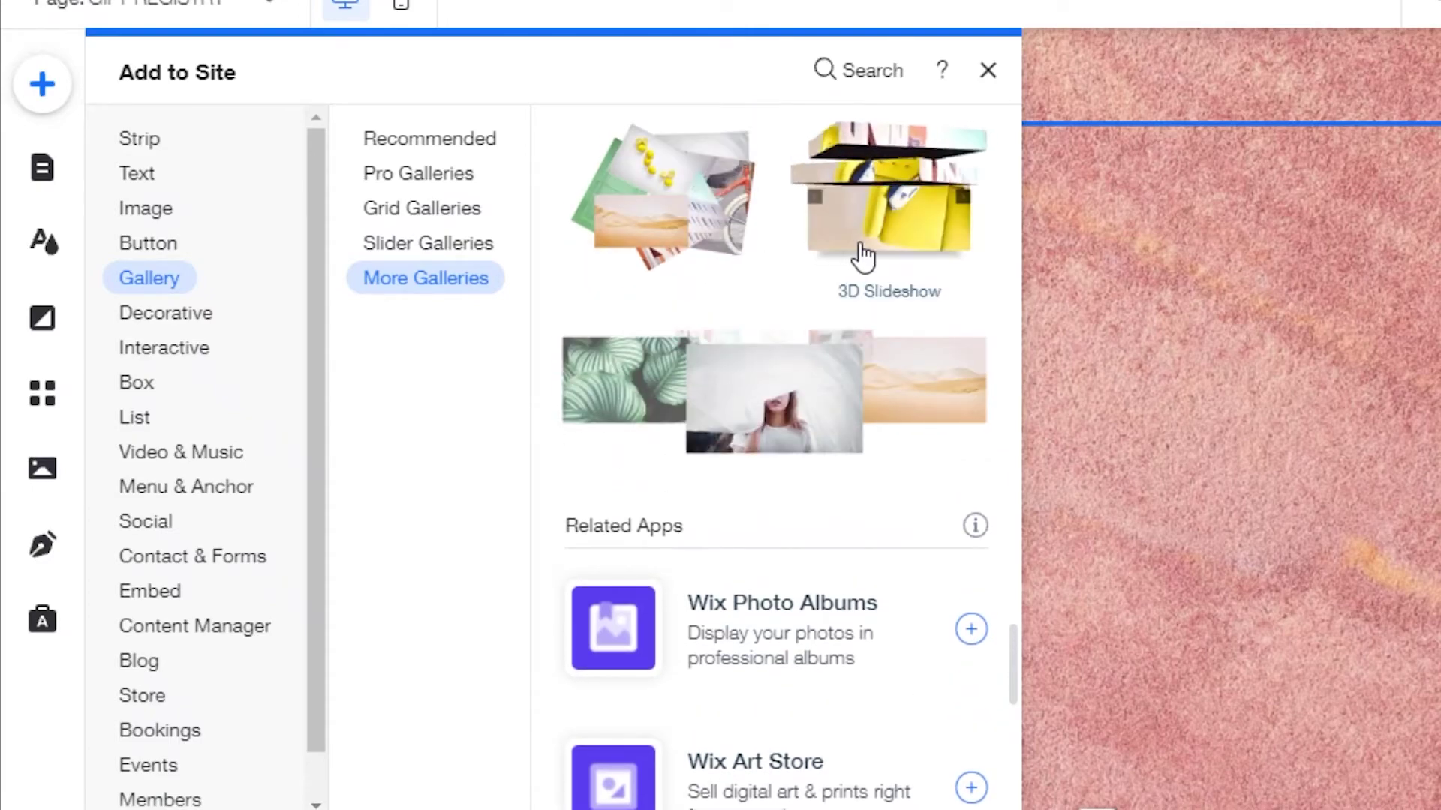
scroll(858, 252, up, 4)
scroll(773, 252, up, 12)
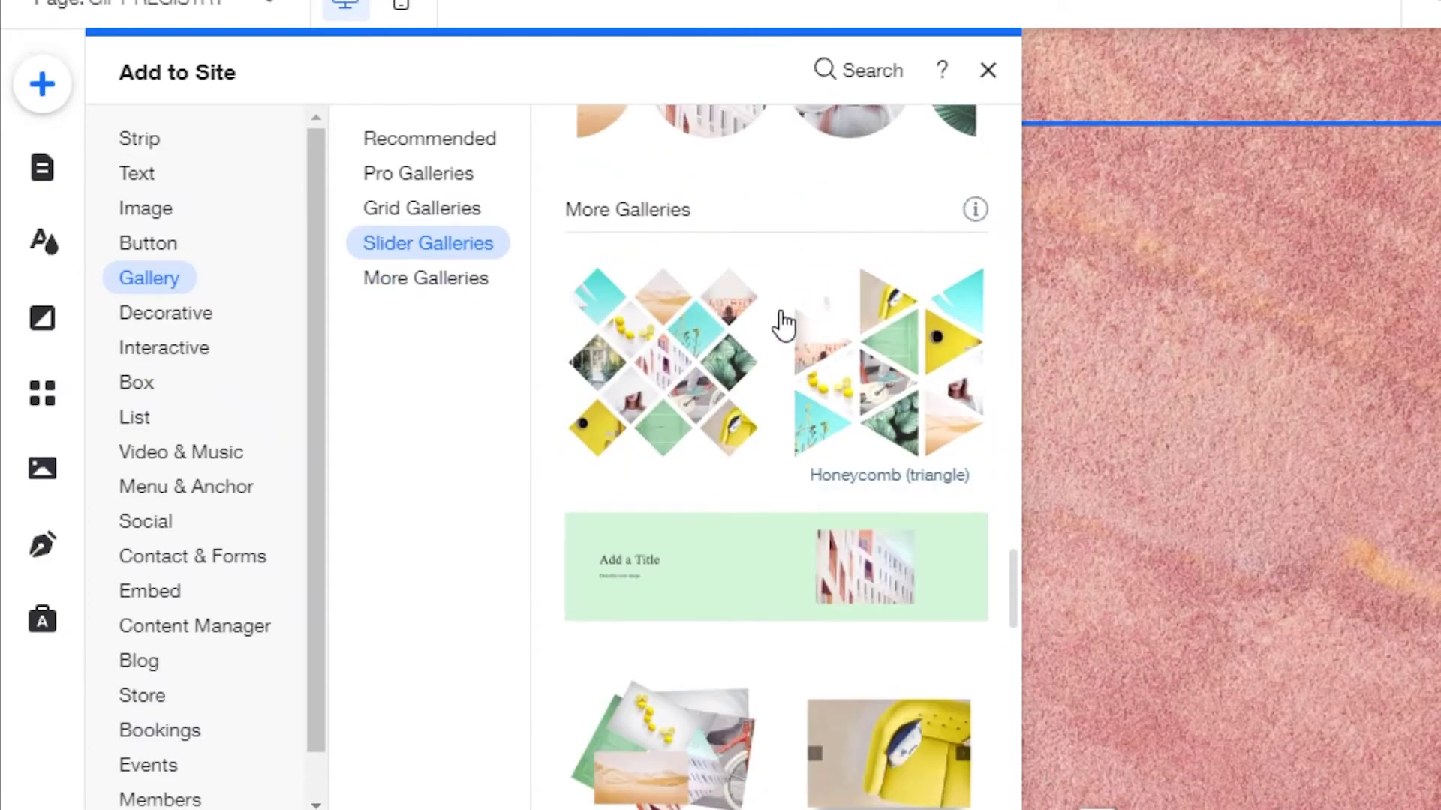
scroll(865, 382, up, 2)
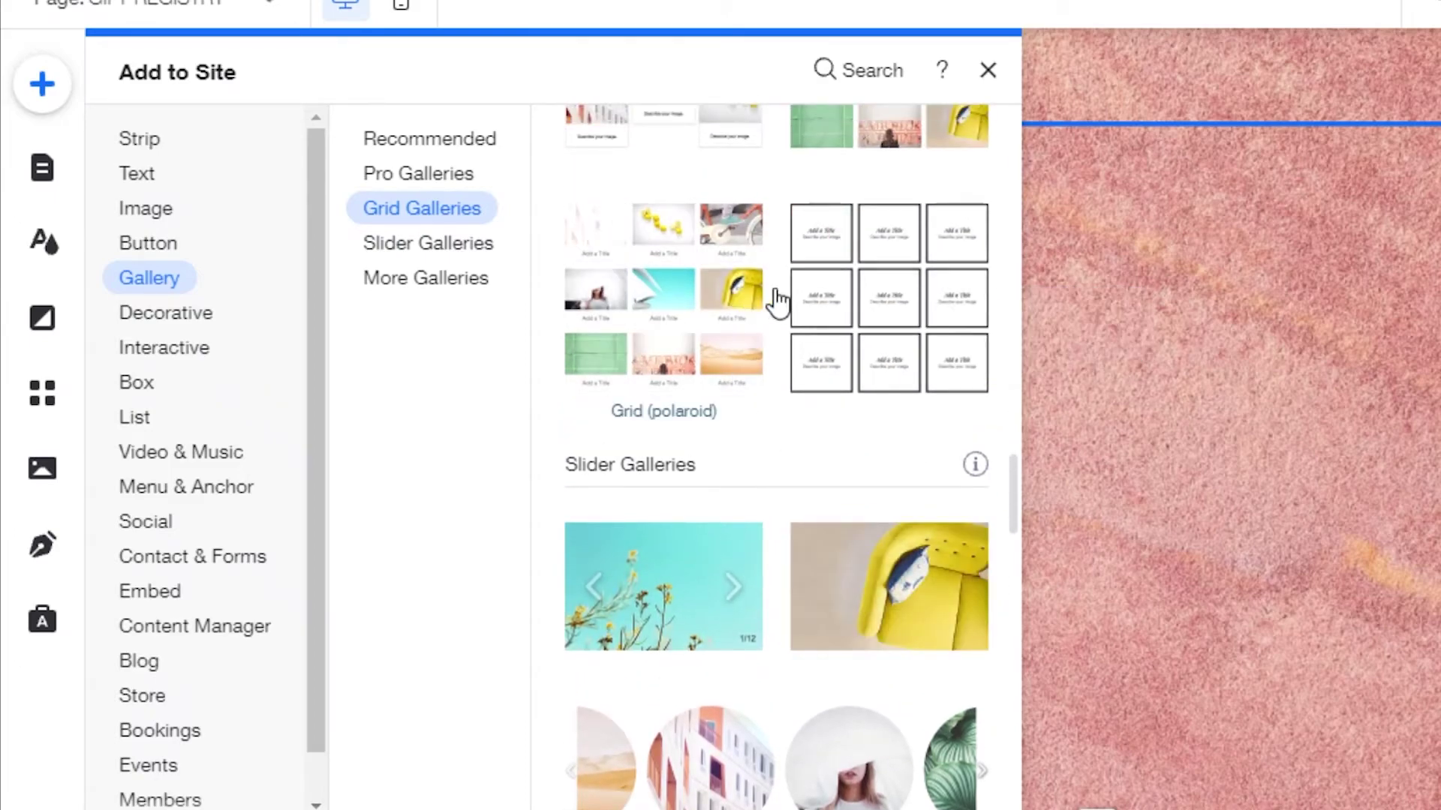
Place a grid gallery beside the menu on the GIFT REGISTRY page and open its images
drag(872, 301, 1088, 459)
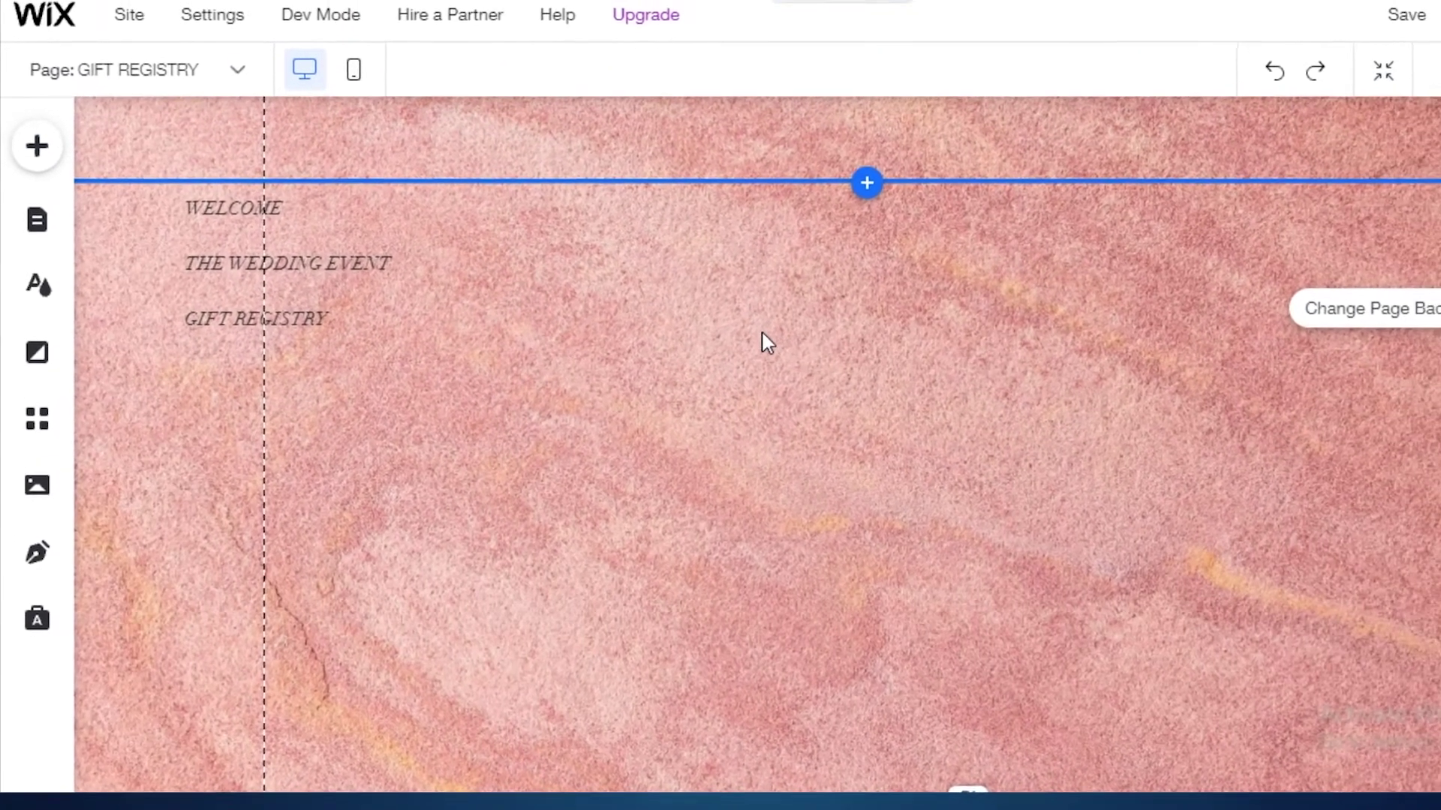
drag(831, 497, 955, 473)
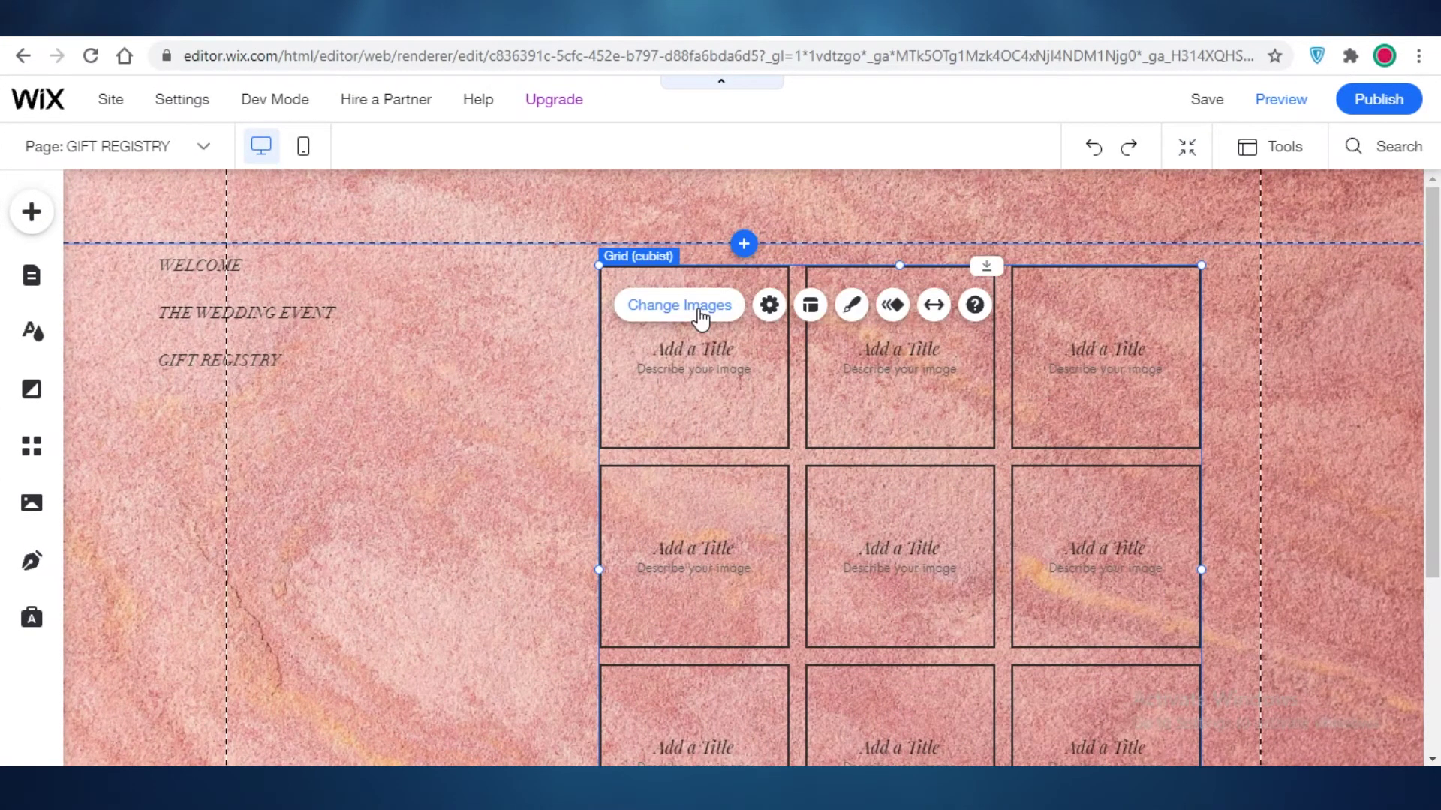
click(685, 305)
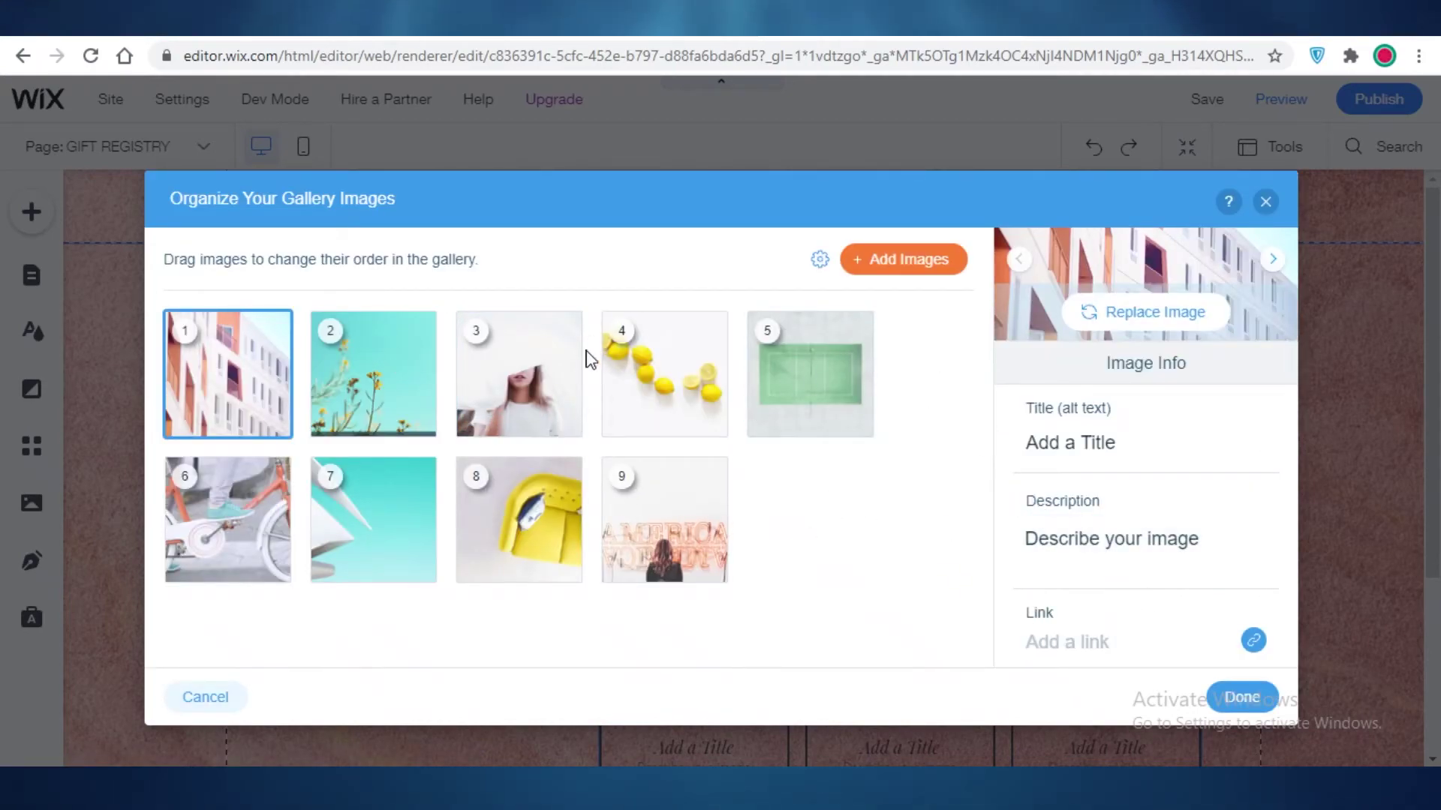
Replace the first gallery image with Gray Theme Bedroom, found by searching 'bedsheet'
click(1137, 313)
text(PINK)
key(Return)
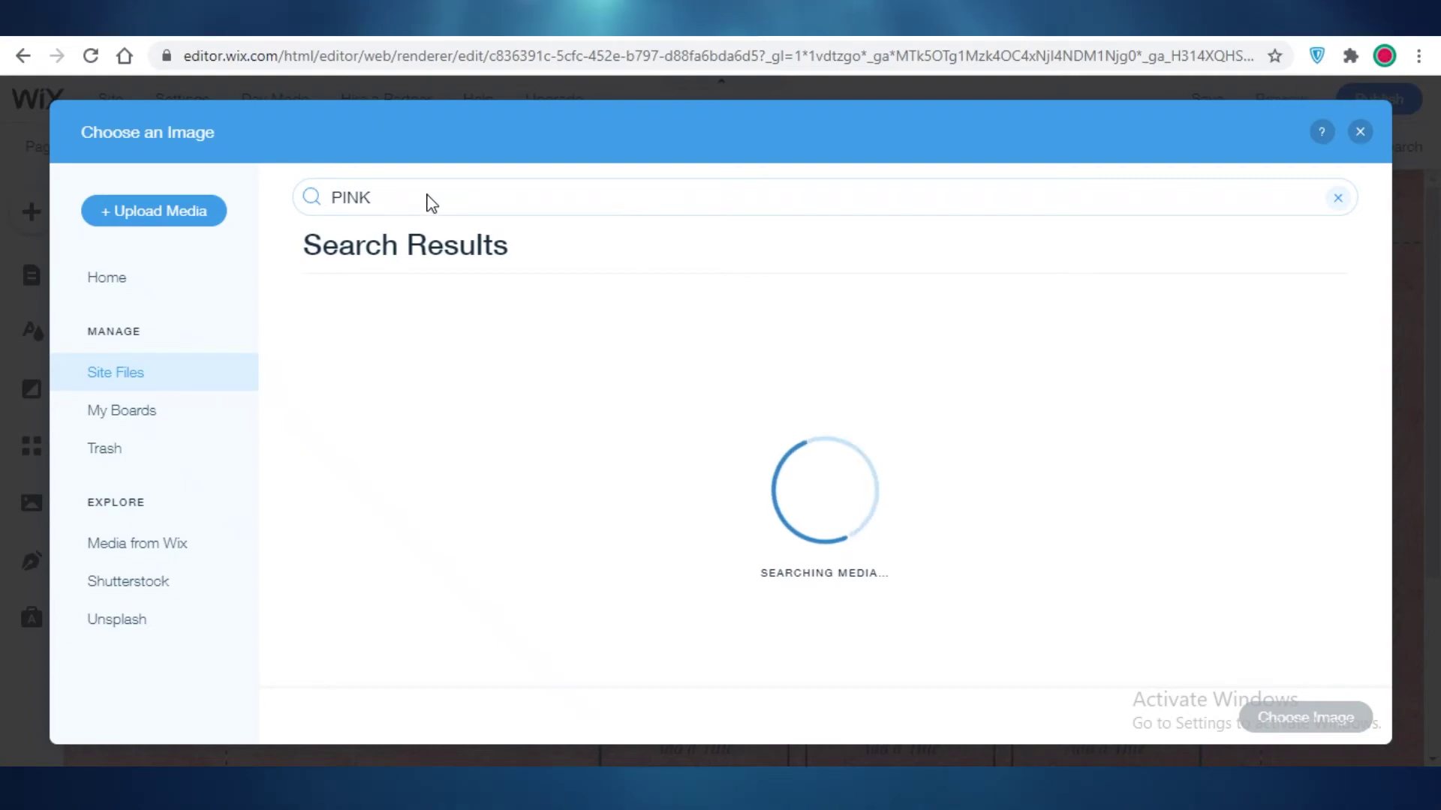
scroll(556, 215, down, 4)
click(553, 197)
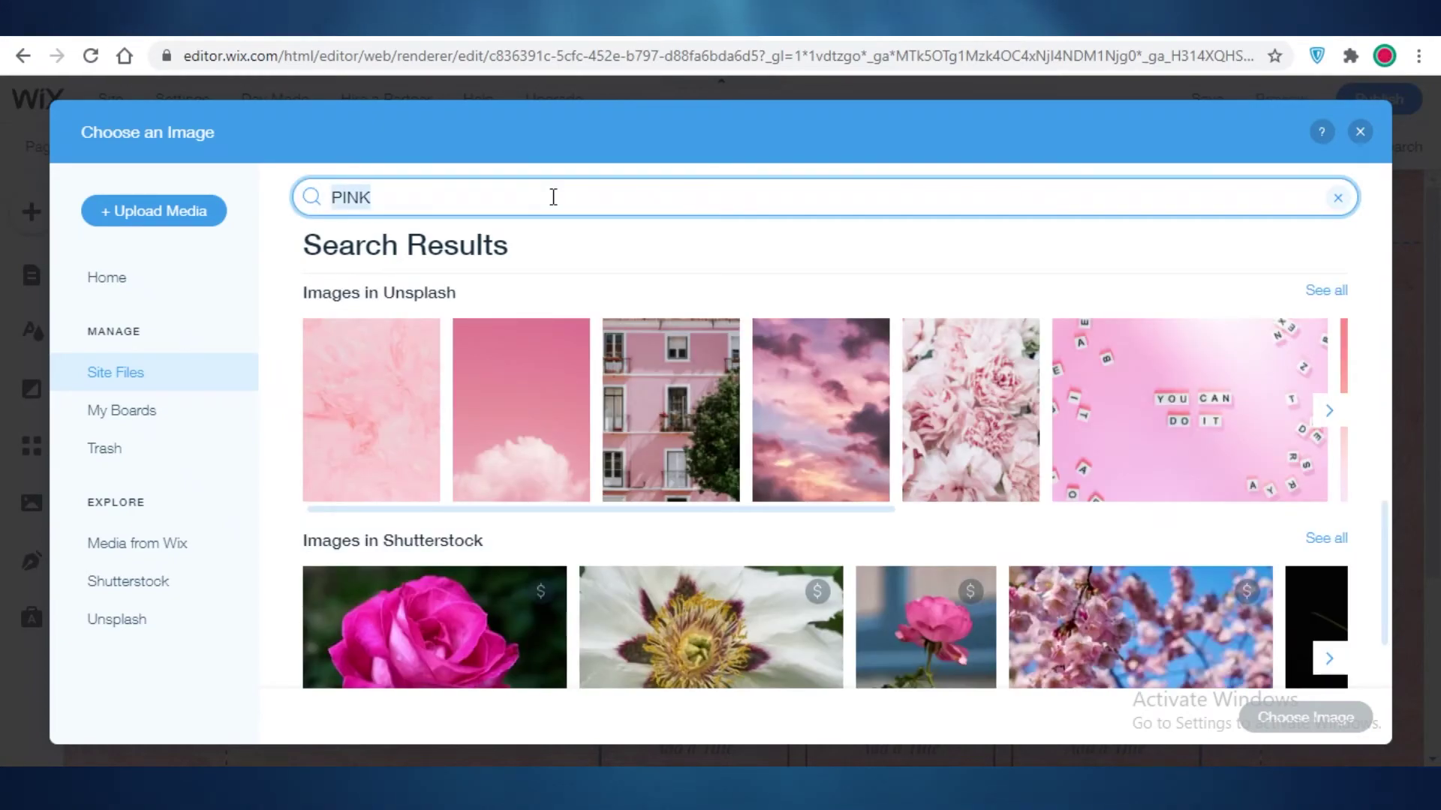
text(bedsheet)
key(Return)
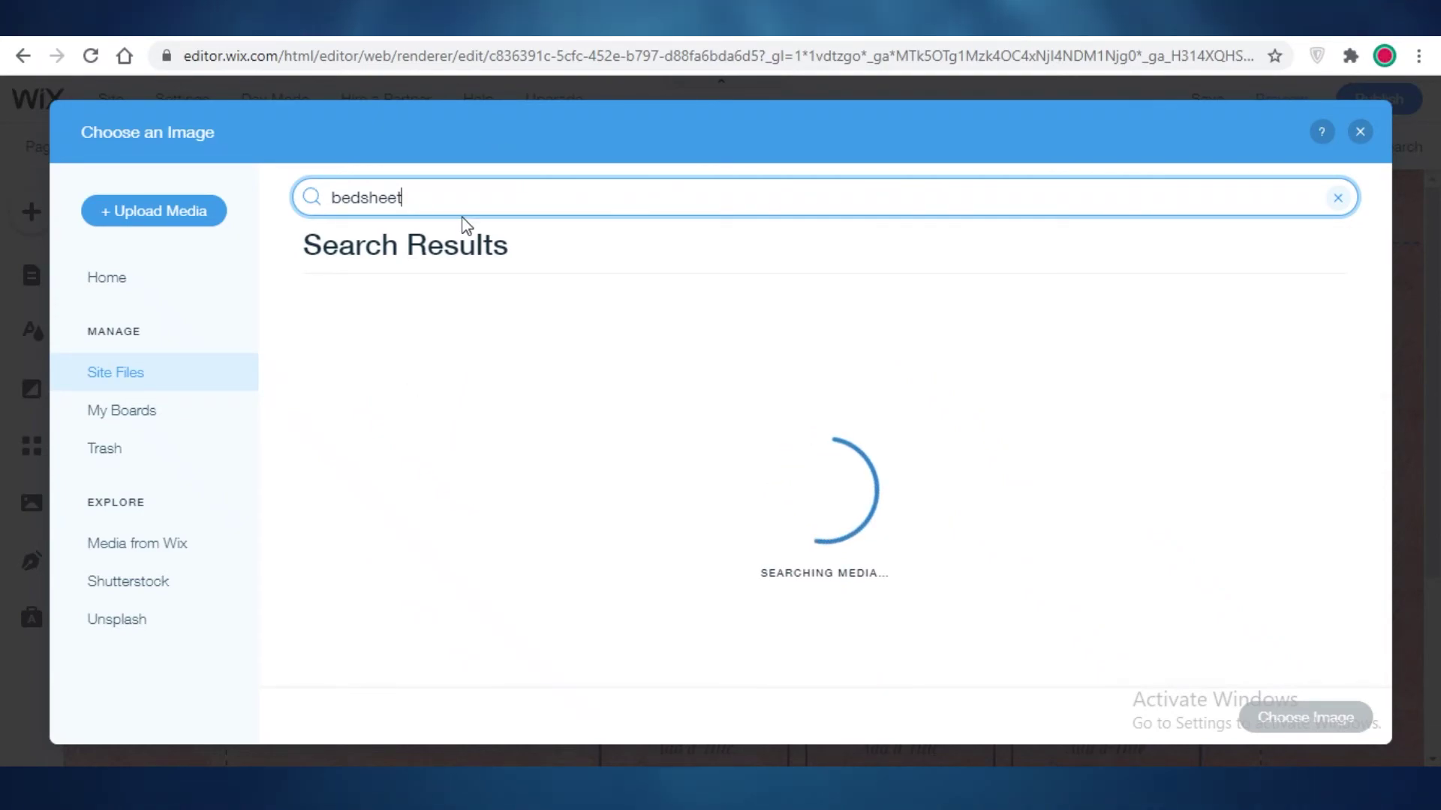
scroll(713, 477, down, 3)
scroll(713, 478, up, 2)
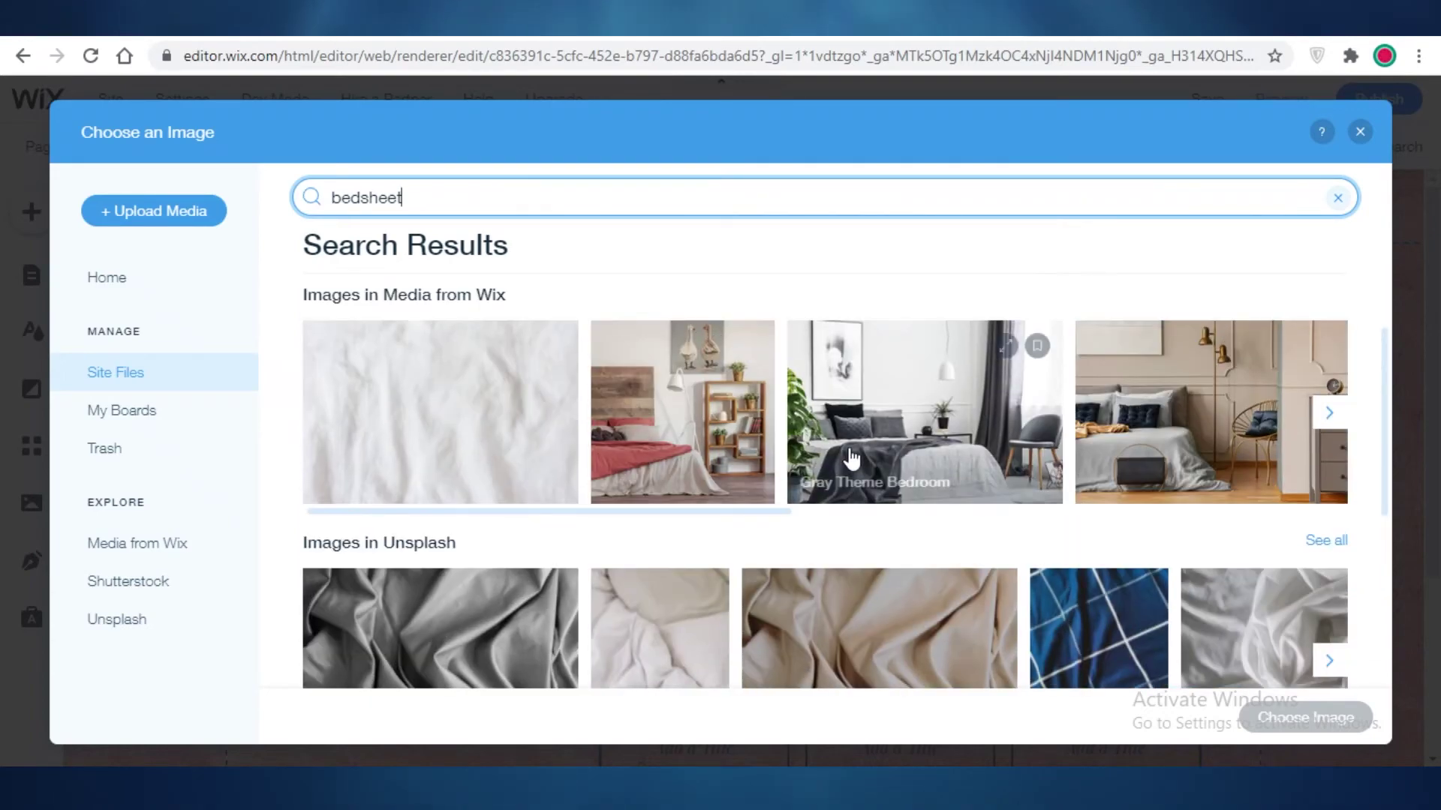
click(843, 454)
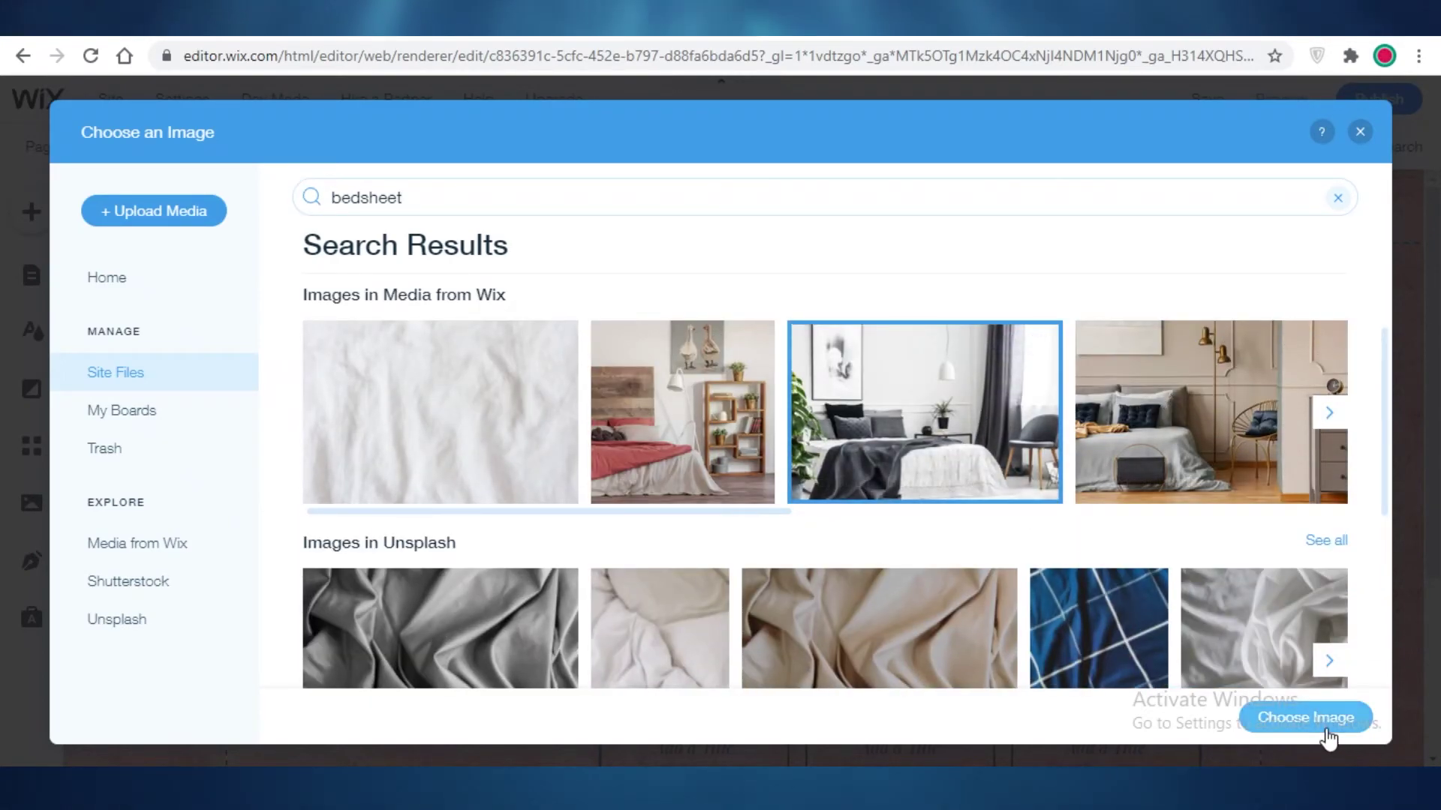
double_click(947, 480)
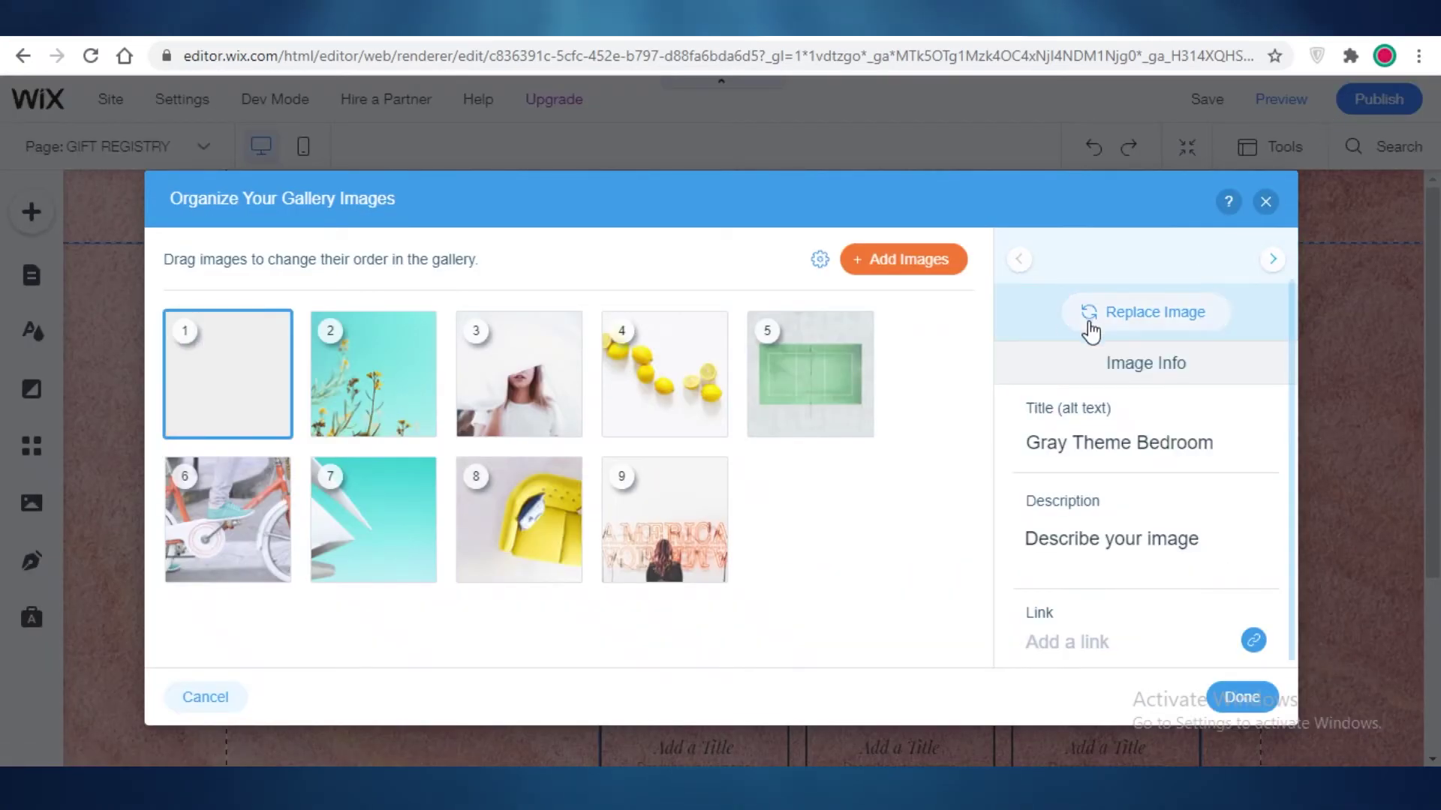
click(1239, 701)
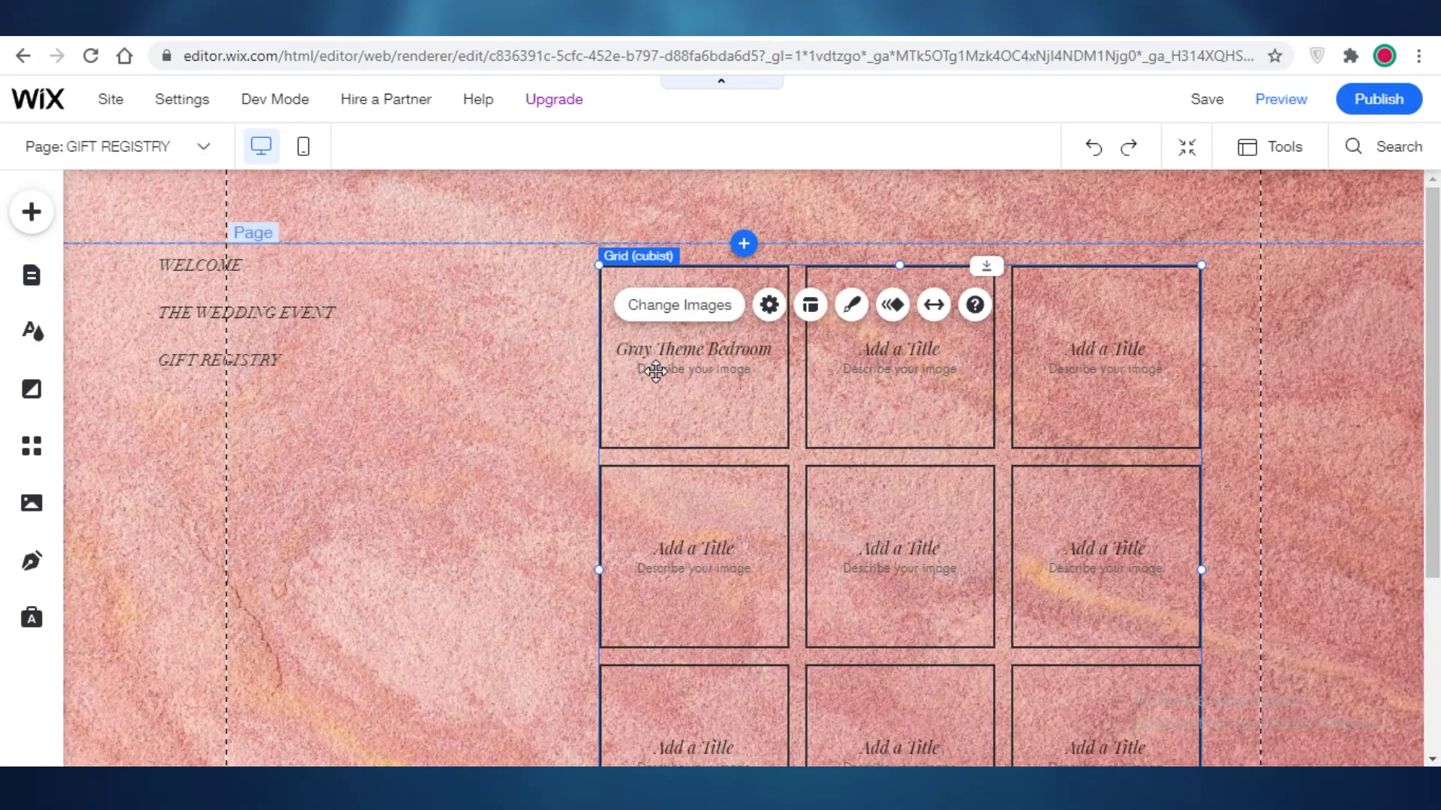
Reopen the gallery image organizer and start adding a link to the first image
click(686, 304)
scroll(1139, 356, down, 1)
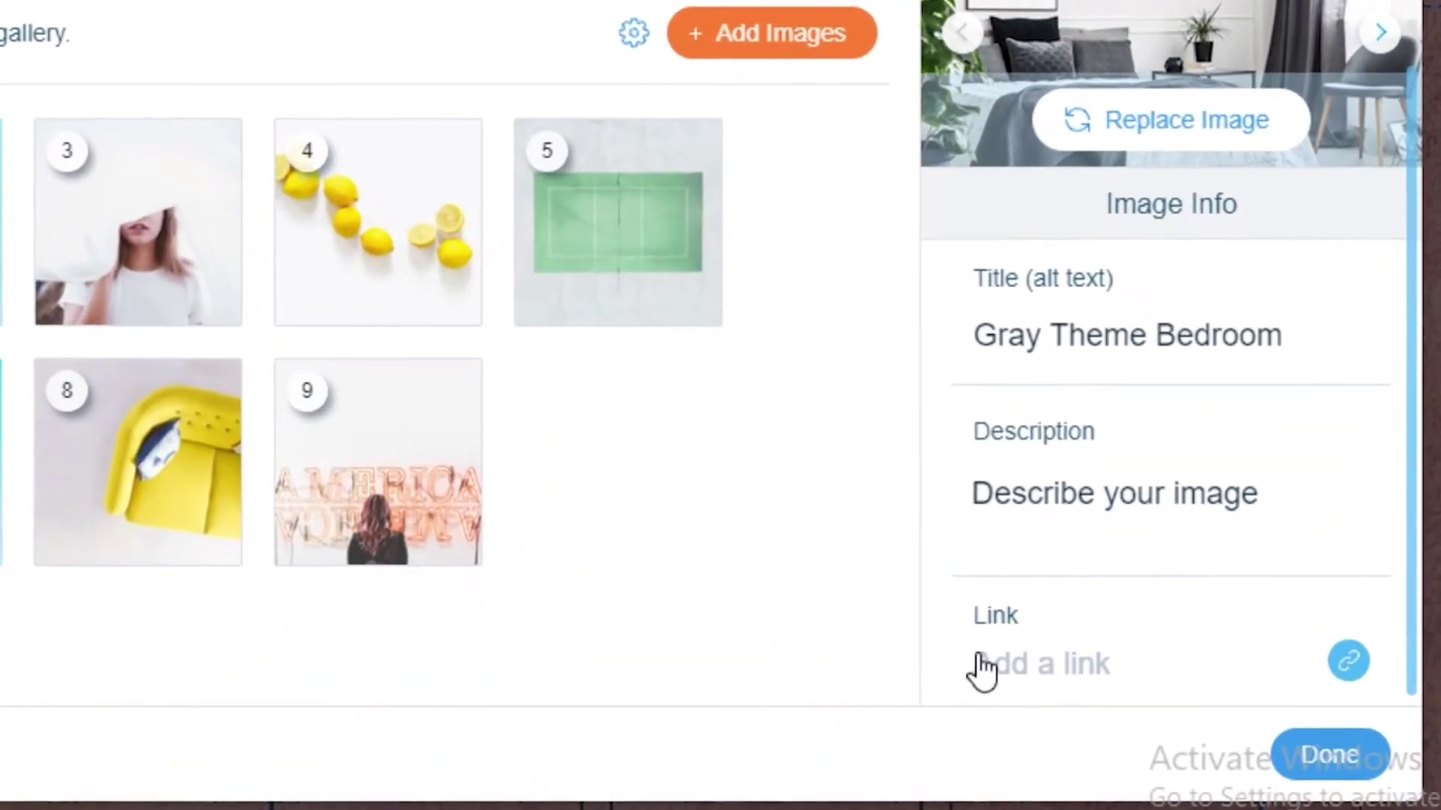
click(982, 670)
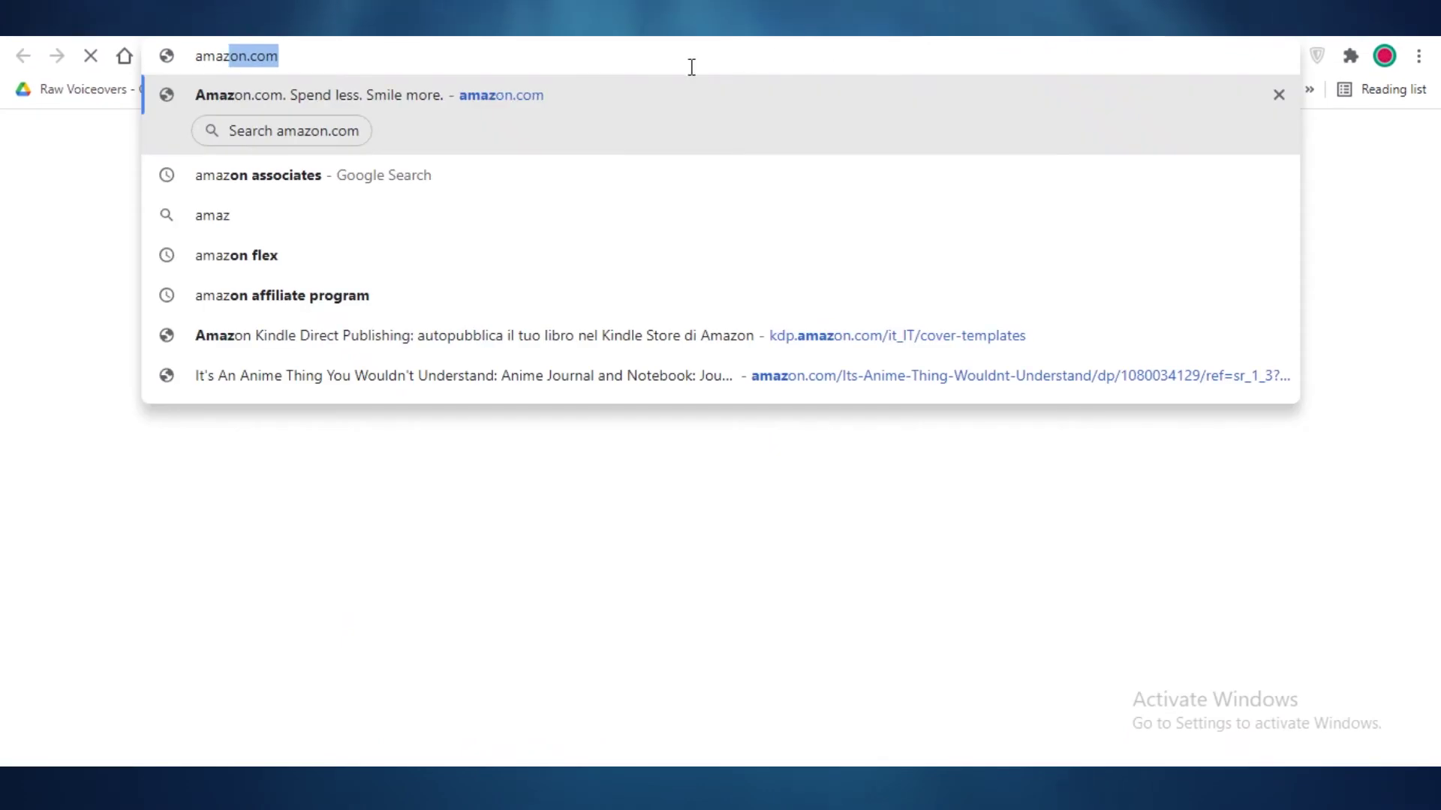
On Amazon, search 'bedsheets', open the Lanwood sheet set and copy its page address
click(623, 96)
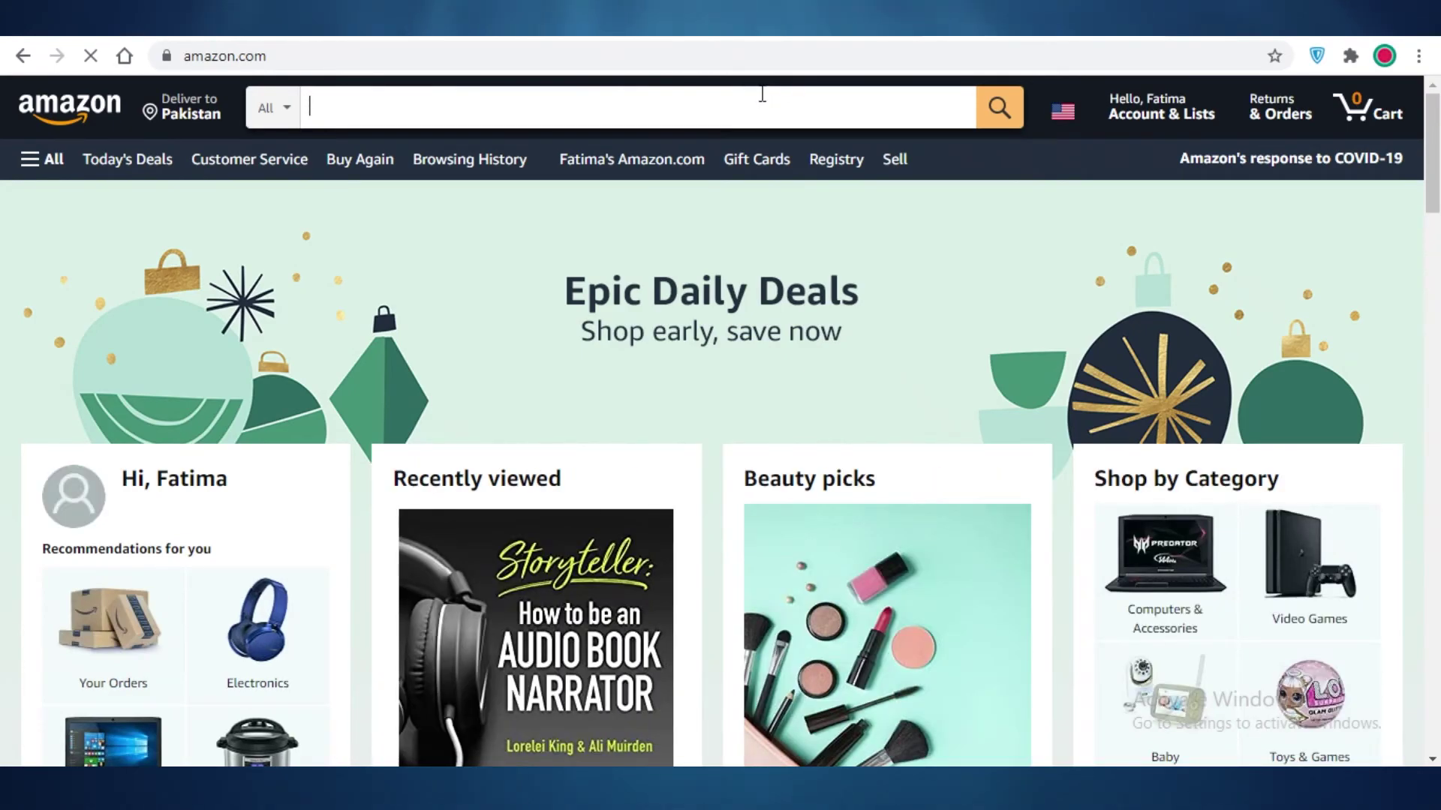
text(bedsheets)
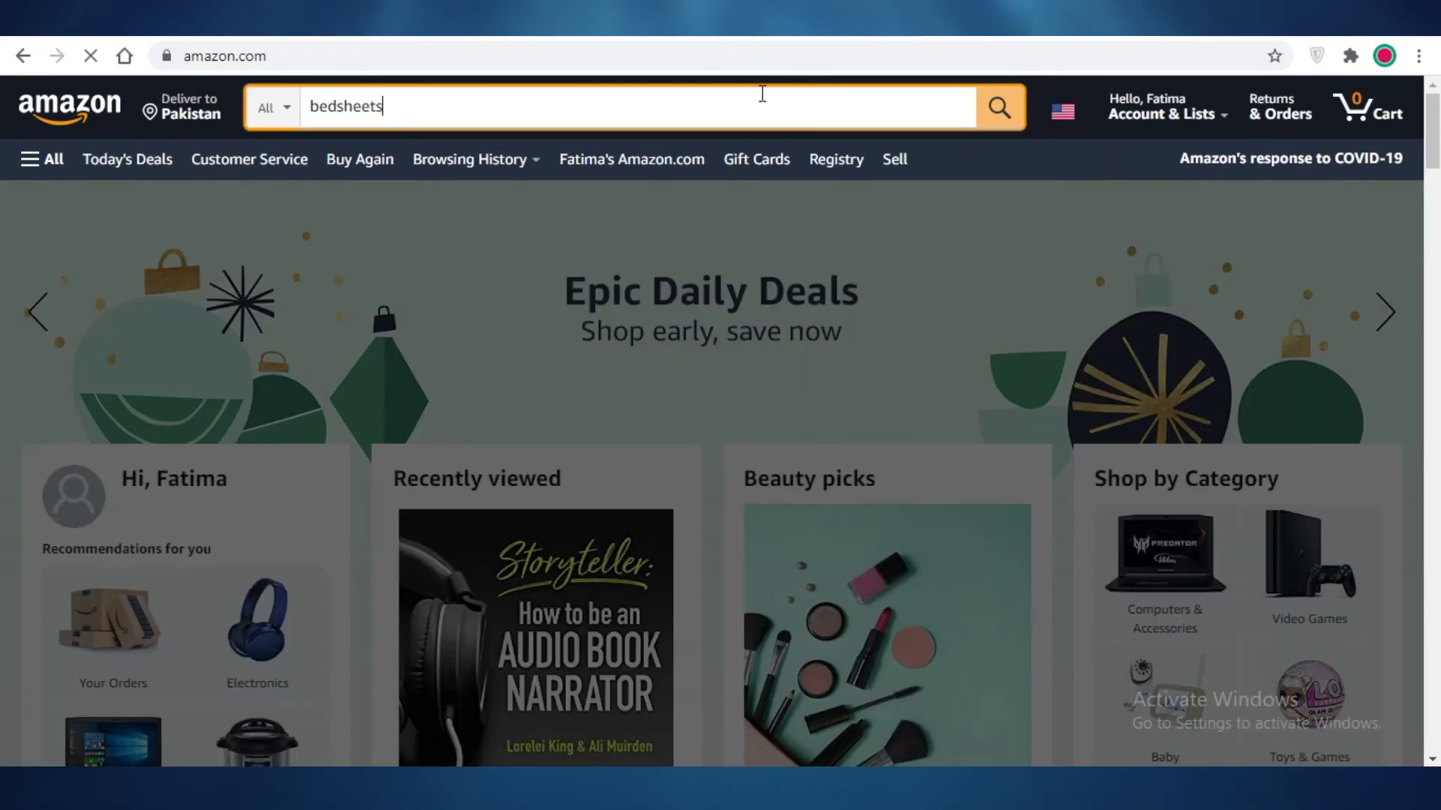
key(Return)
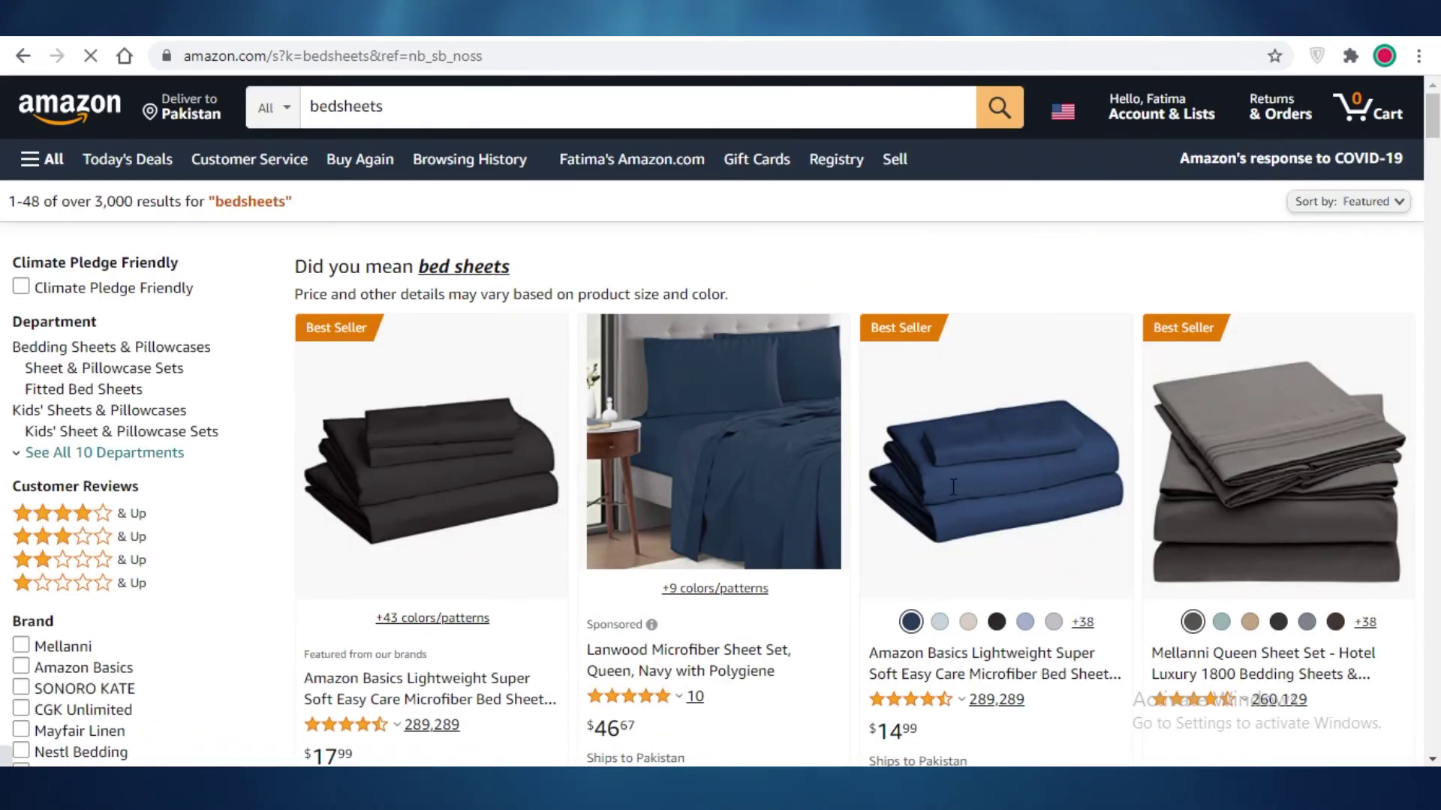
click(719, 449)
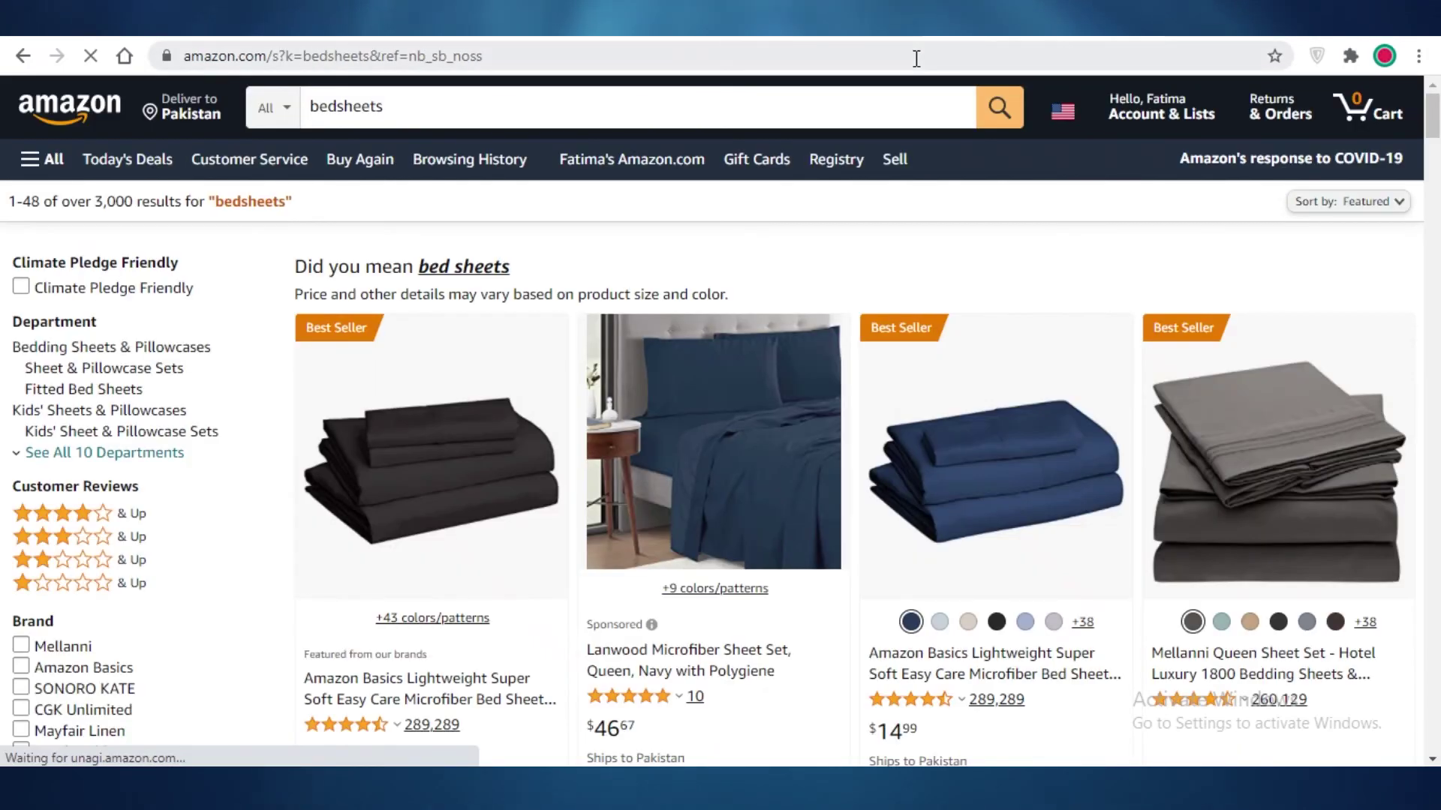
key(ctrl+l)
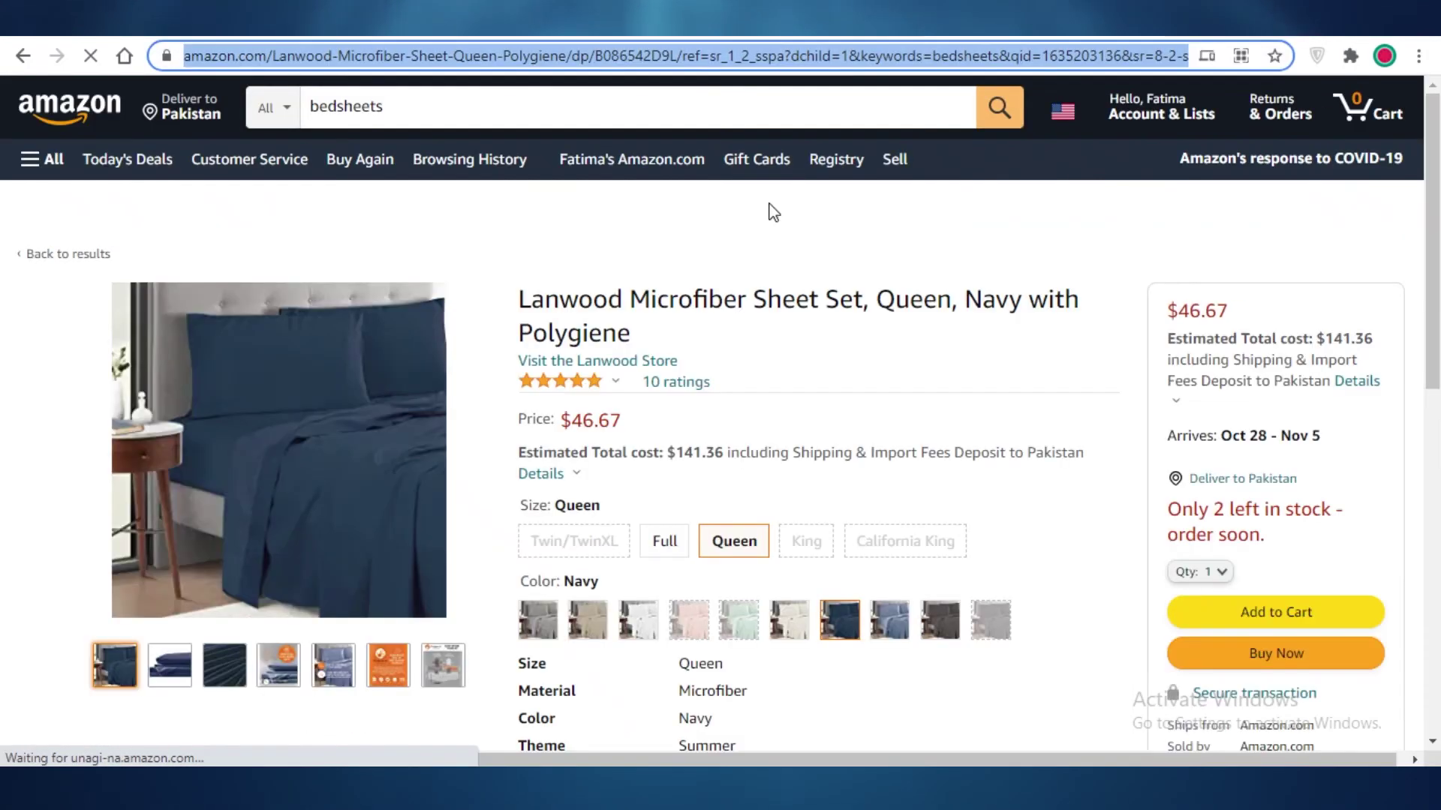
key(ctrl+Tab)
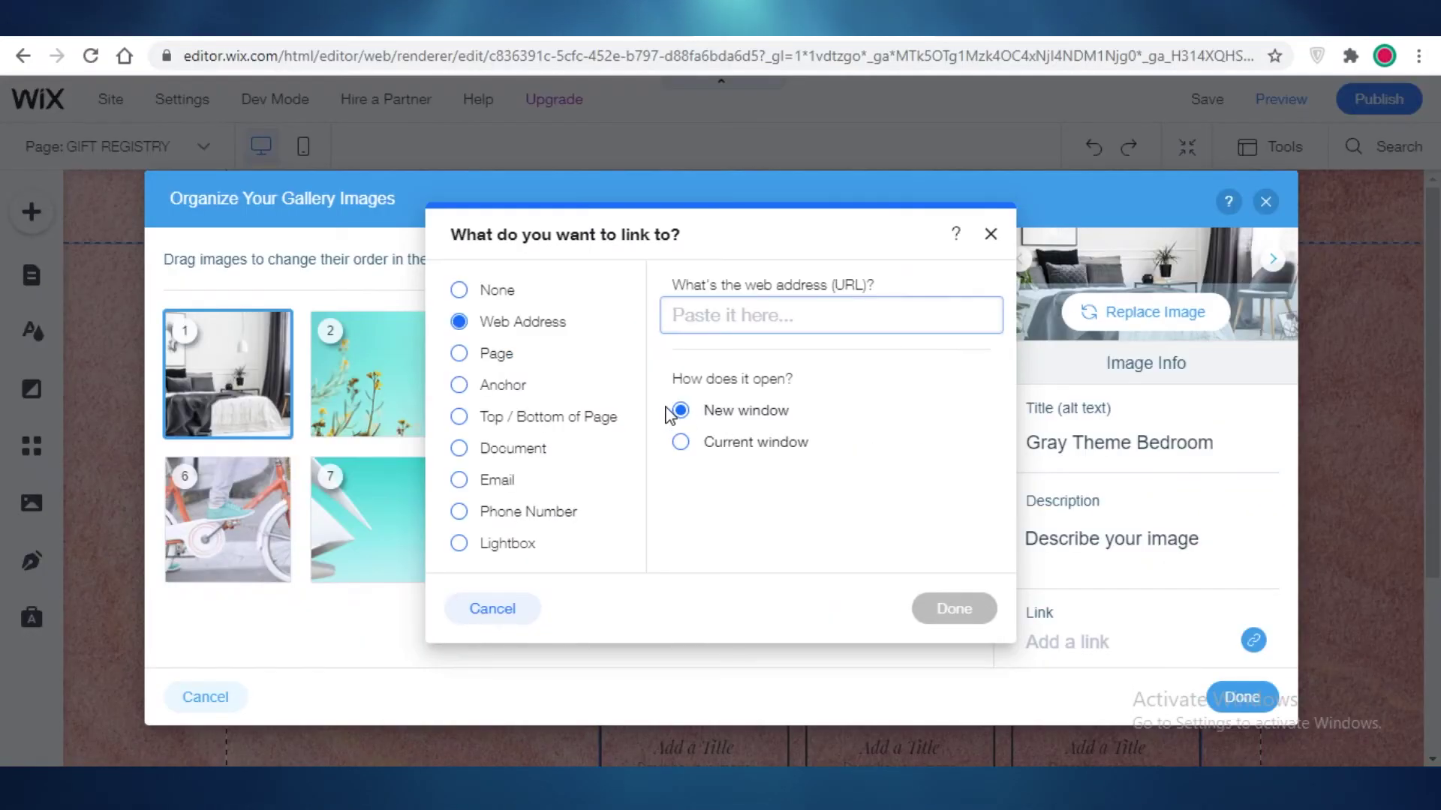
Paste the Amazon sheet set address as the first image's web link and confirm the gallery changes
right_click(729, 323)
click(803, 489)
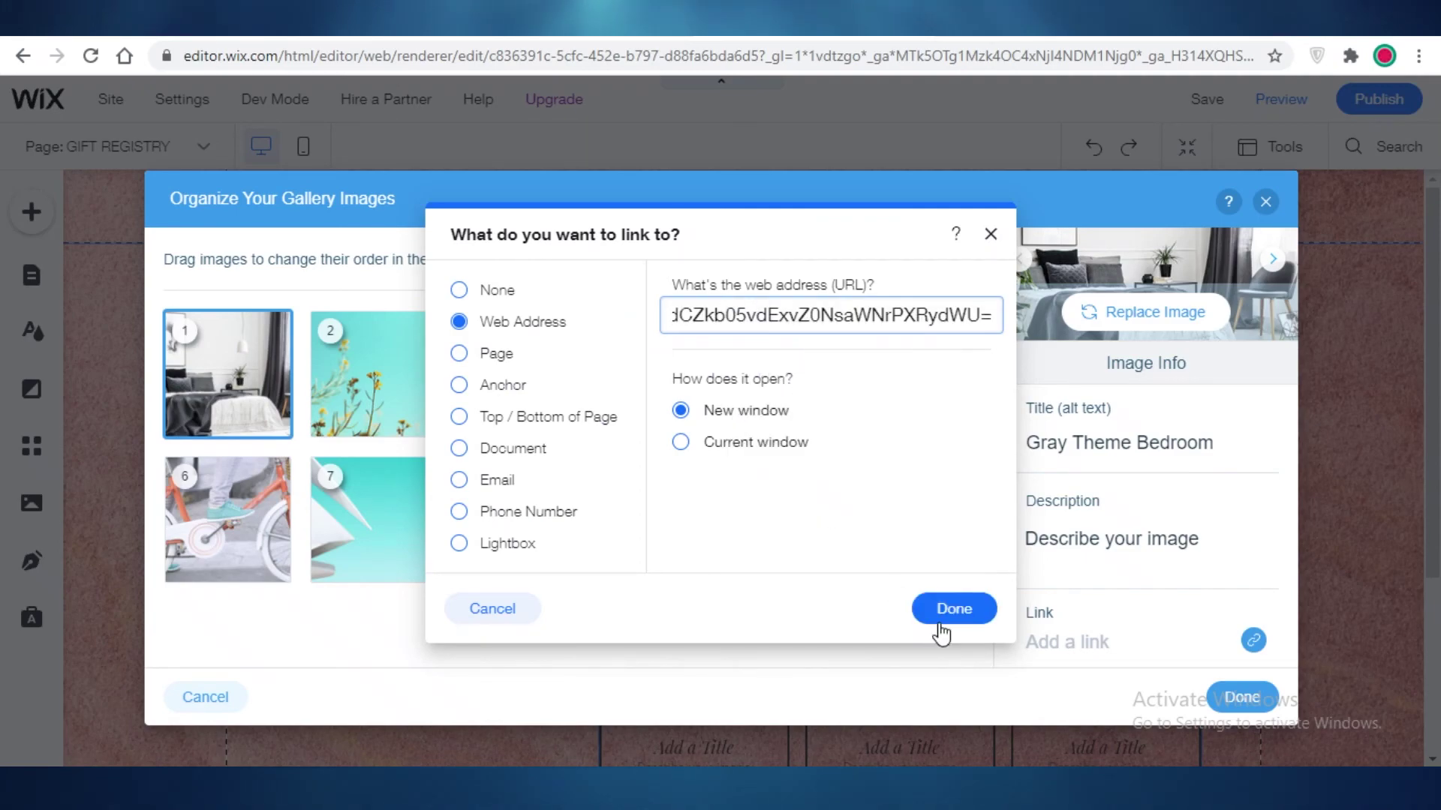
click(951, 608)
click(1268, 699)
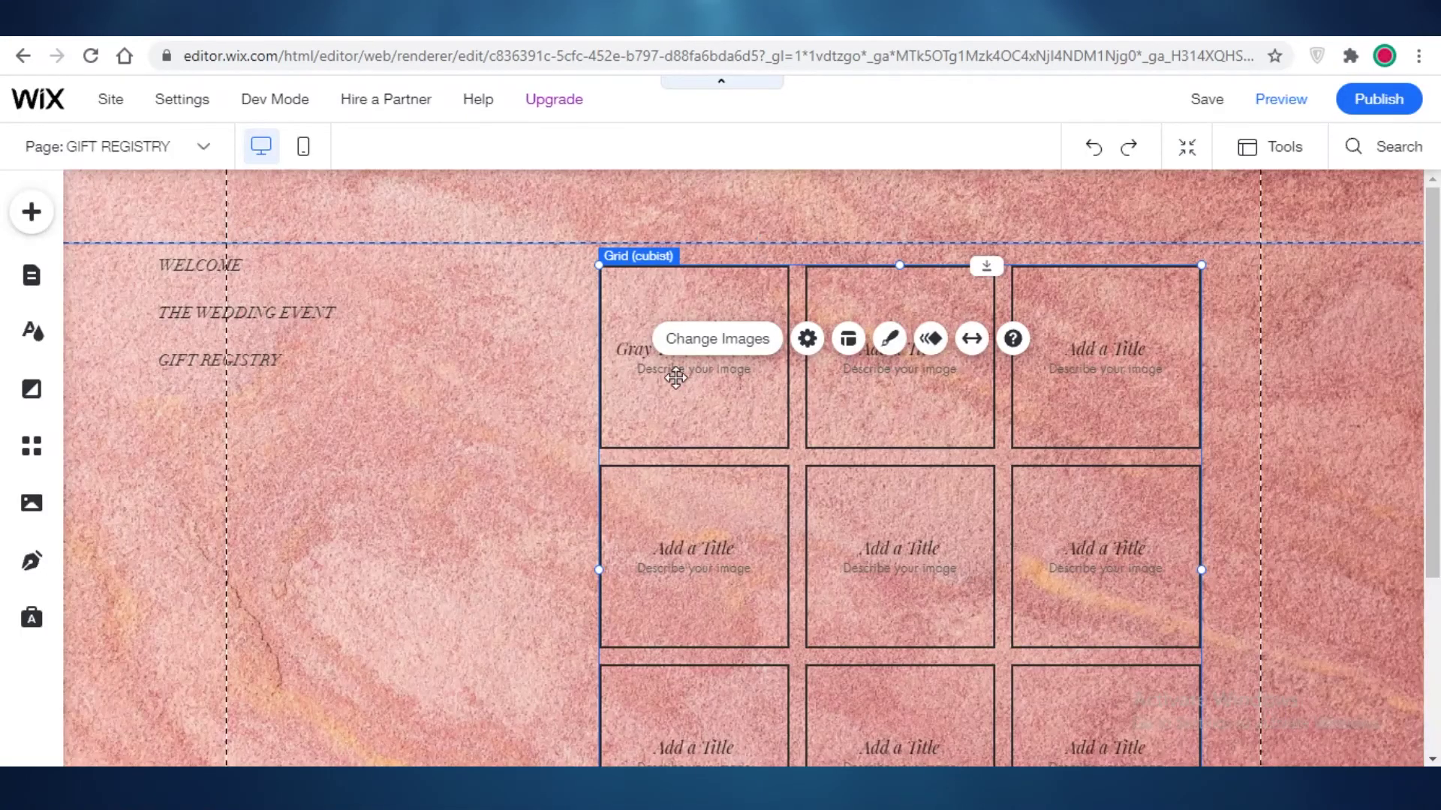
scroll(604, 361, down, 3)
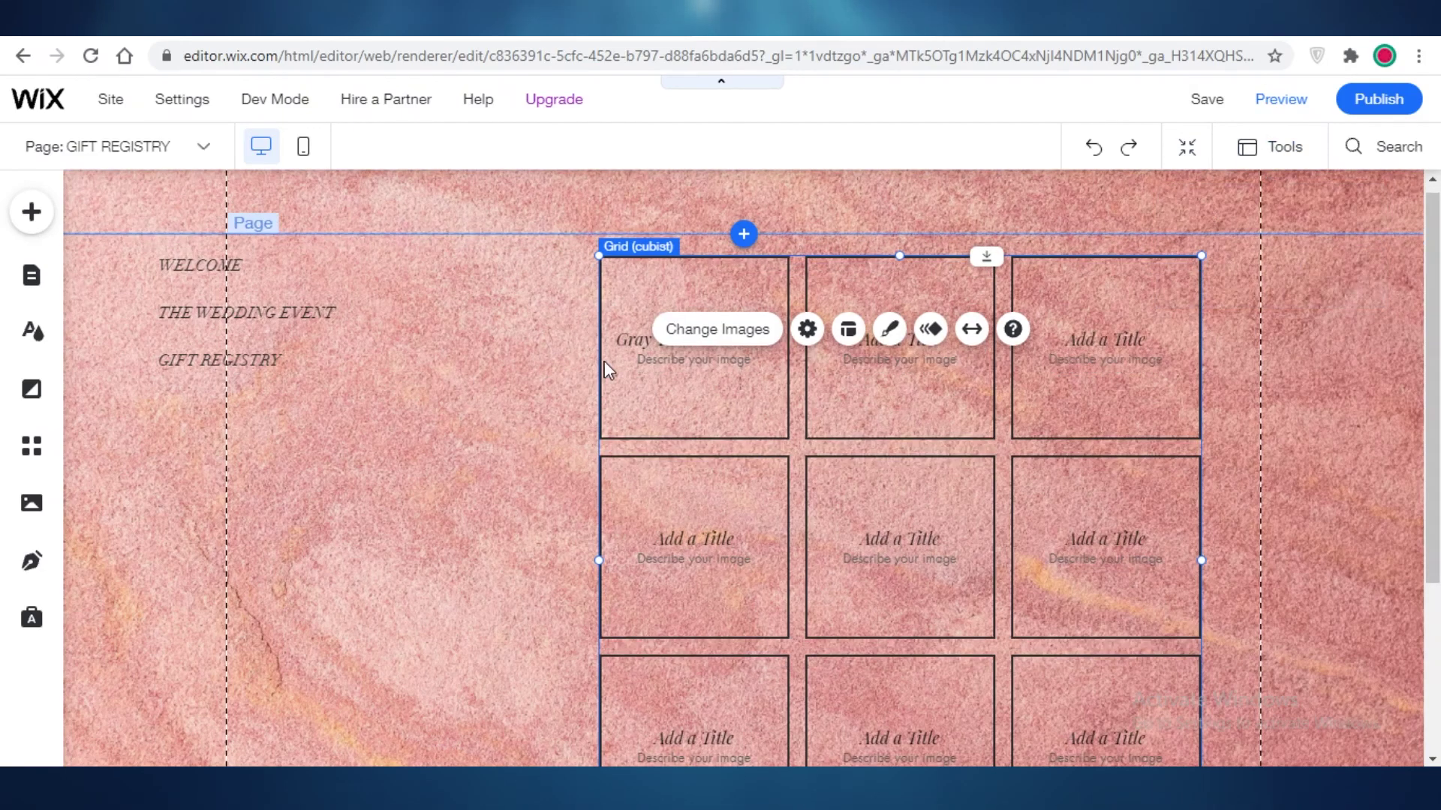
scroll(622, 323, up, 3)
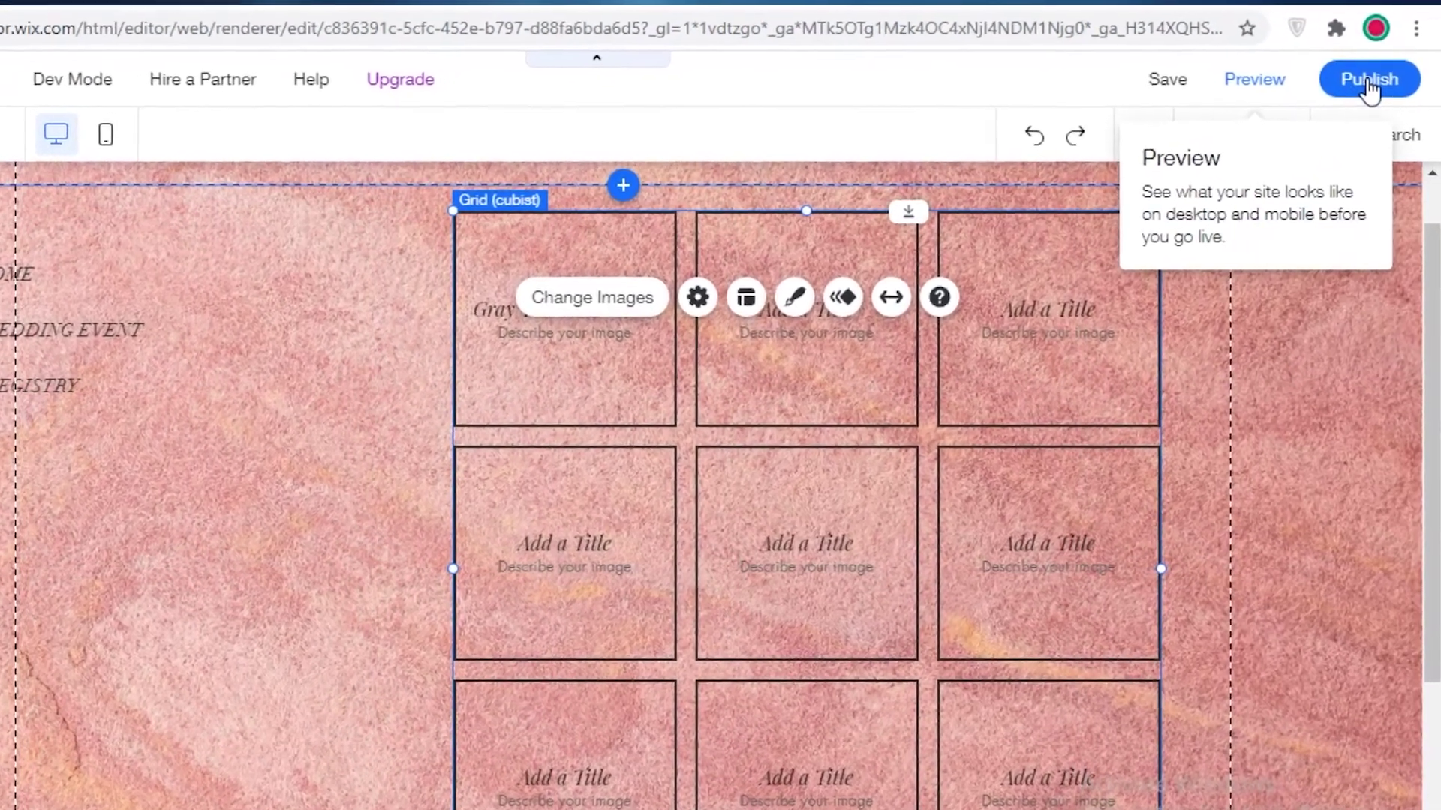
Publish the site and verify the Gift Registry's Gray Theme Bedroom image opens the Amazon sheet set
click(1379, 99)
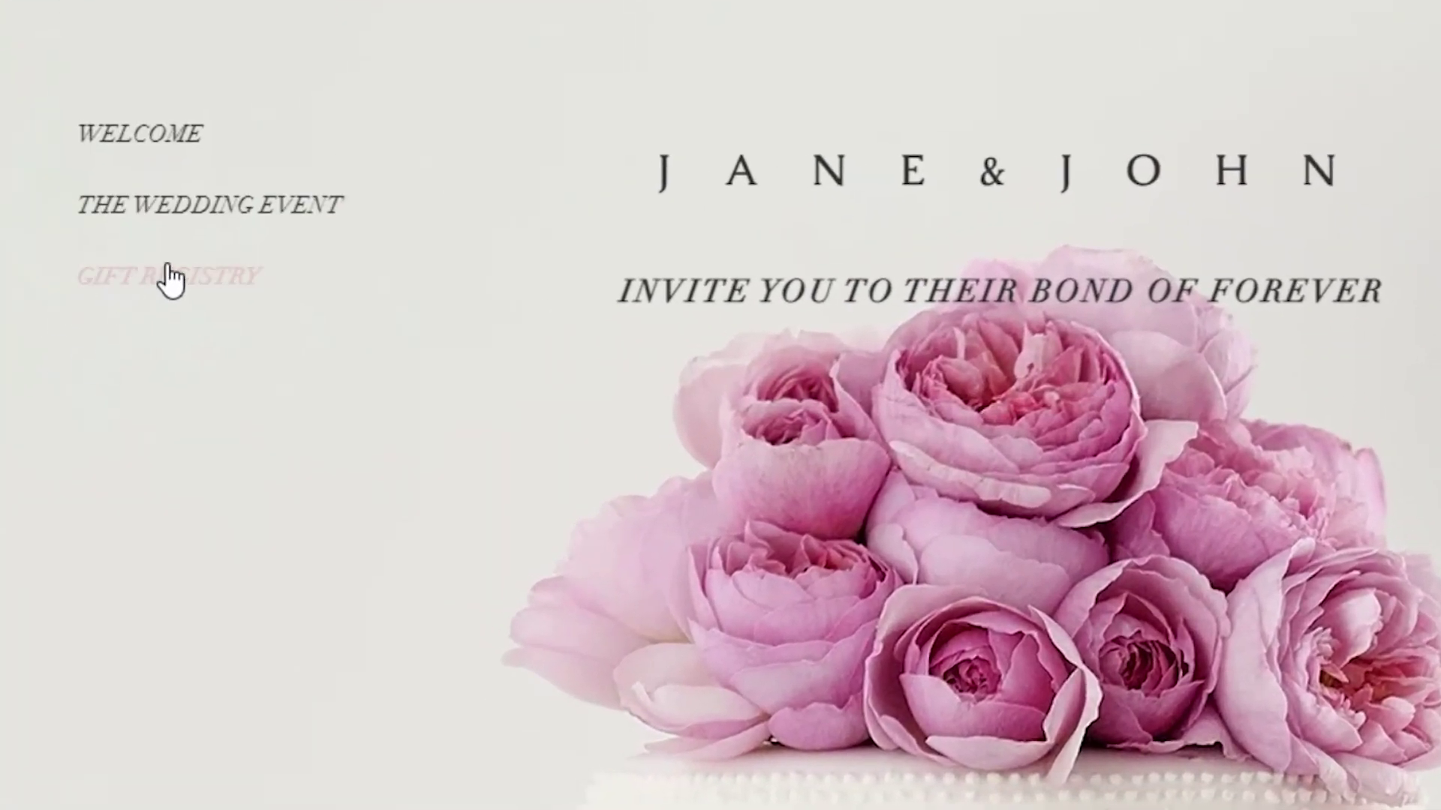
click(171, 281)
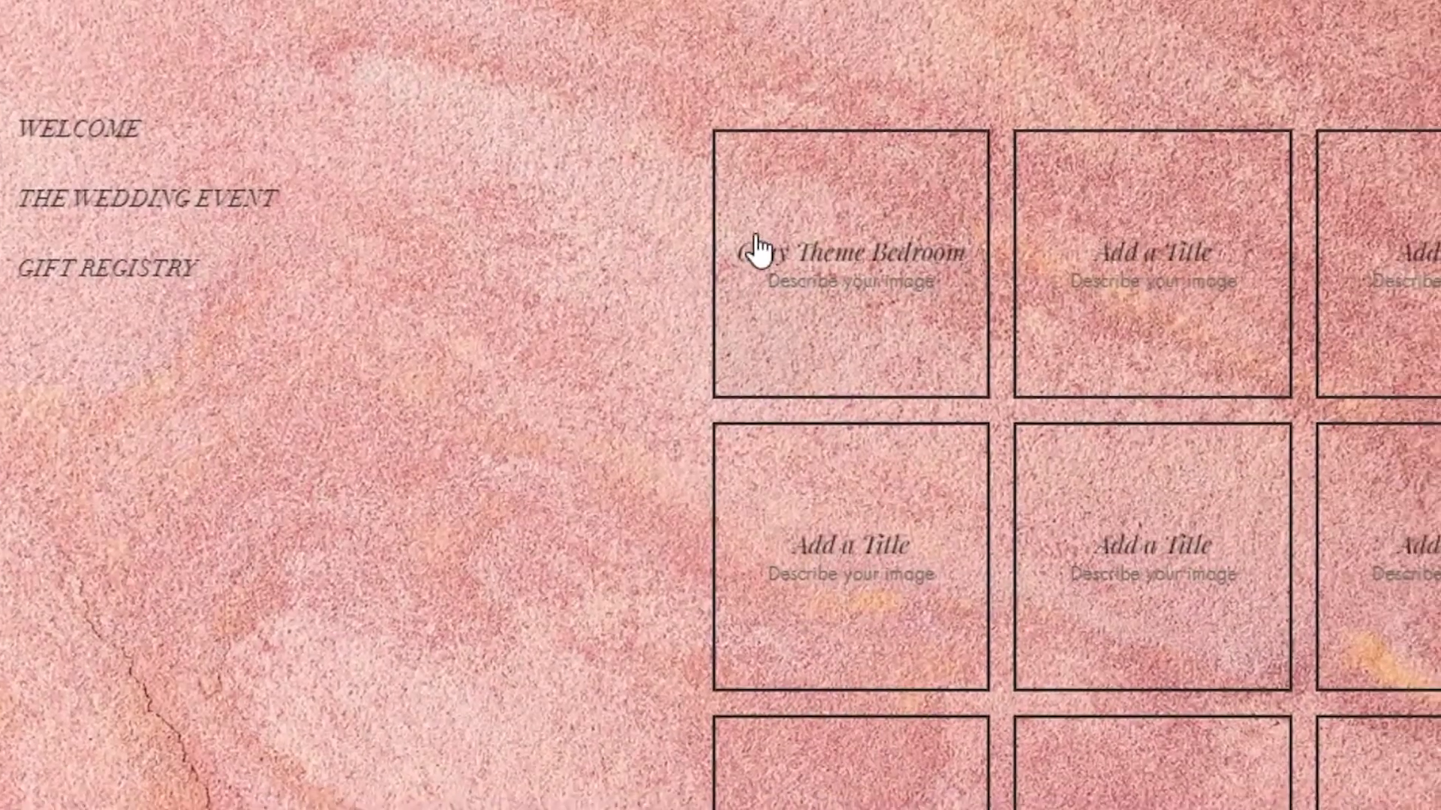
click(760, 251)
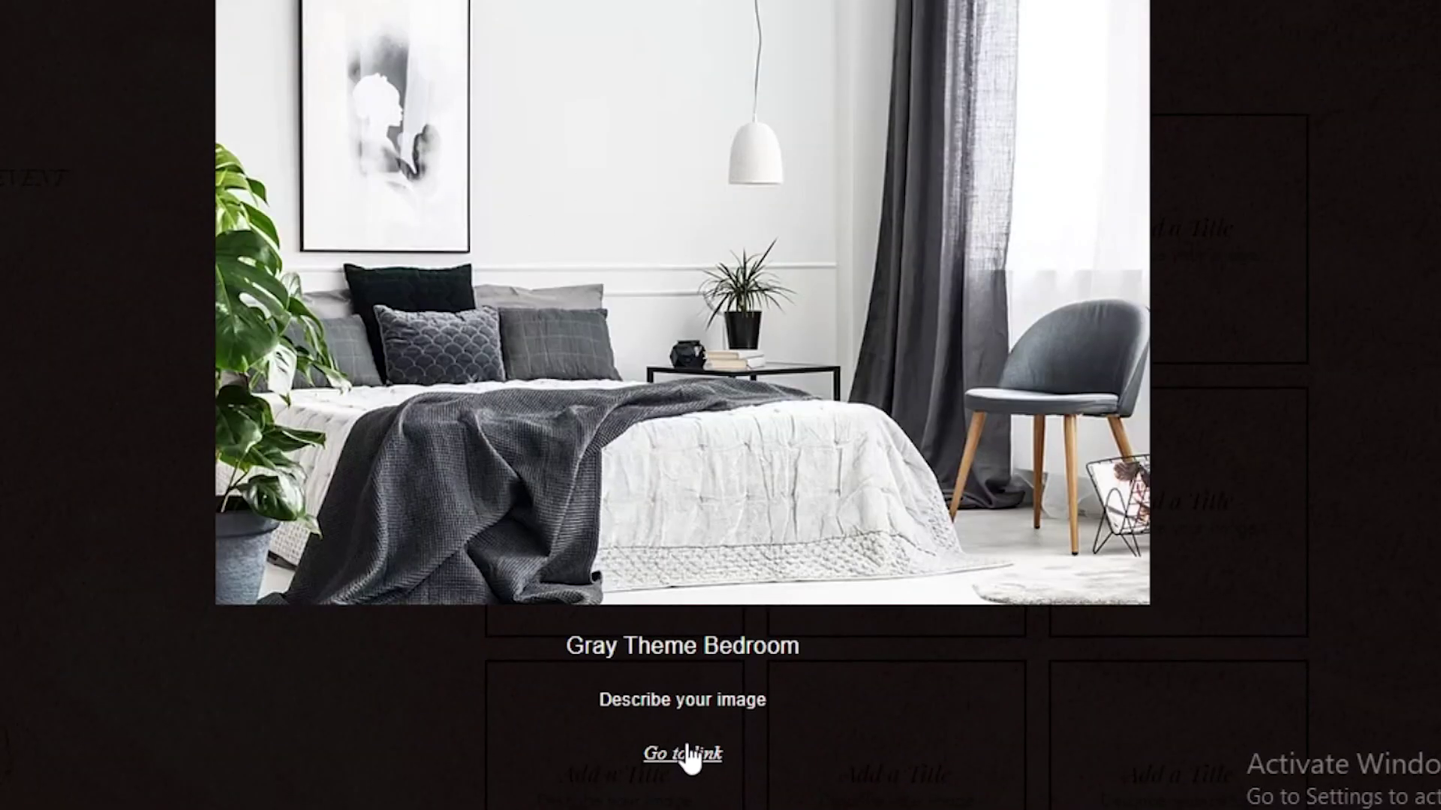
click(673, 756)
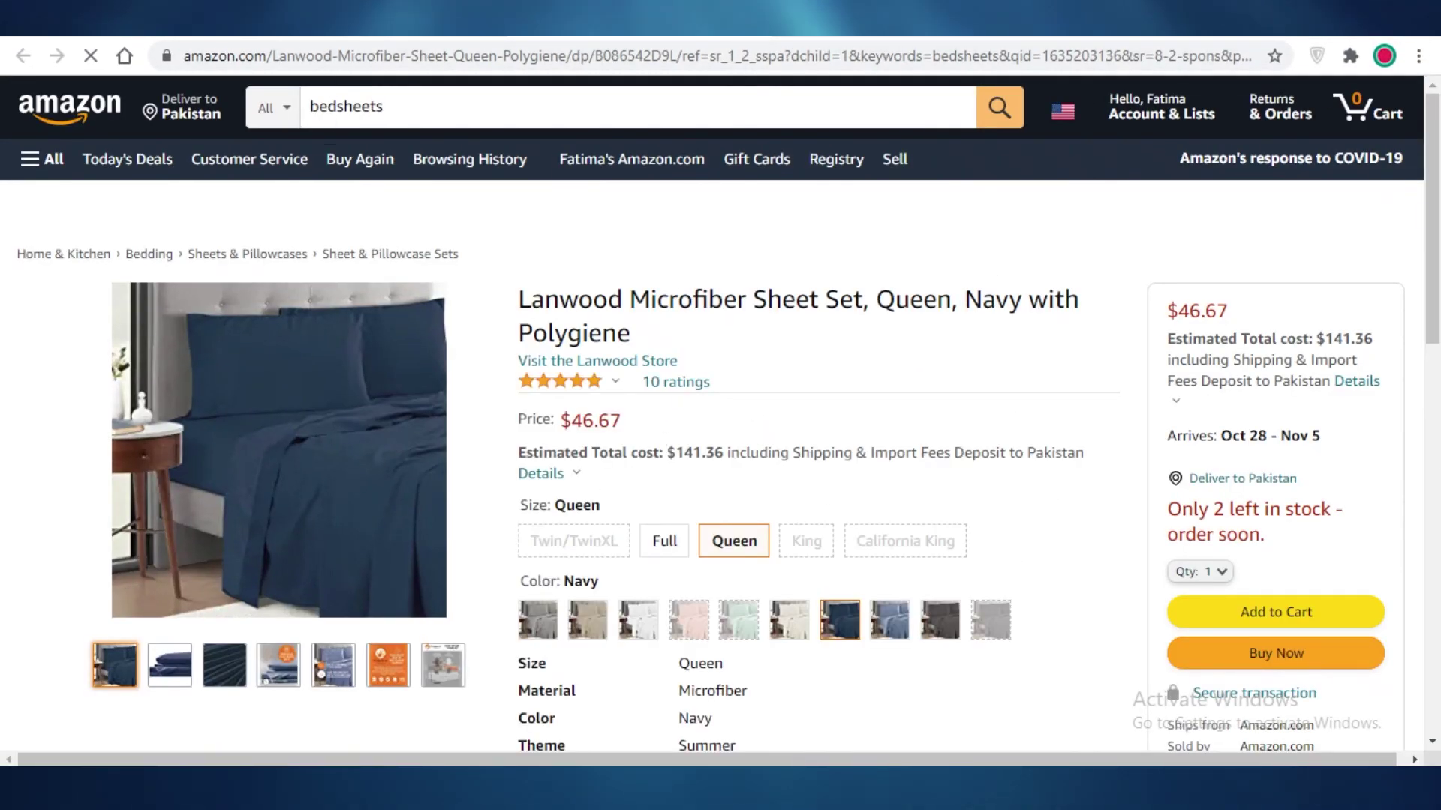
click(338, 19)
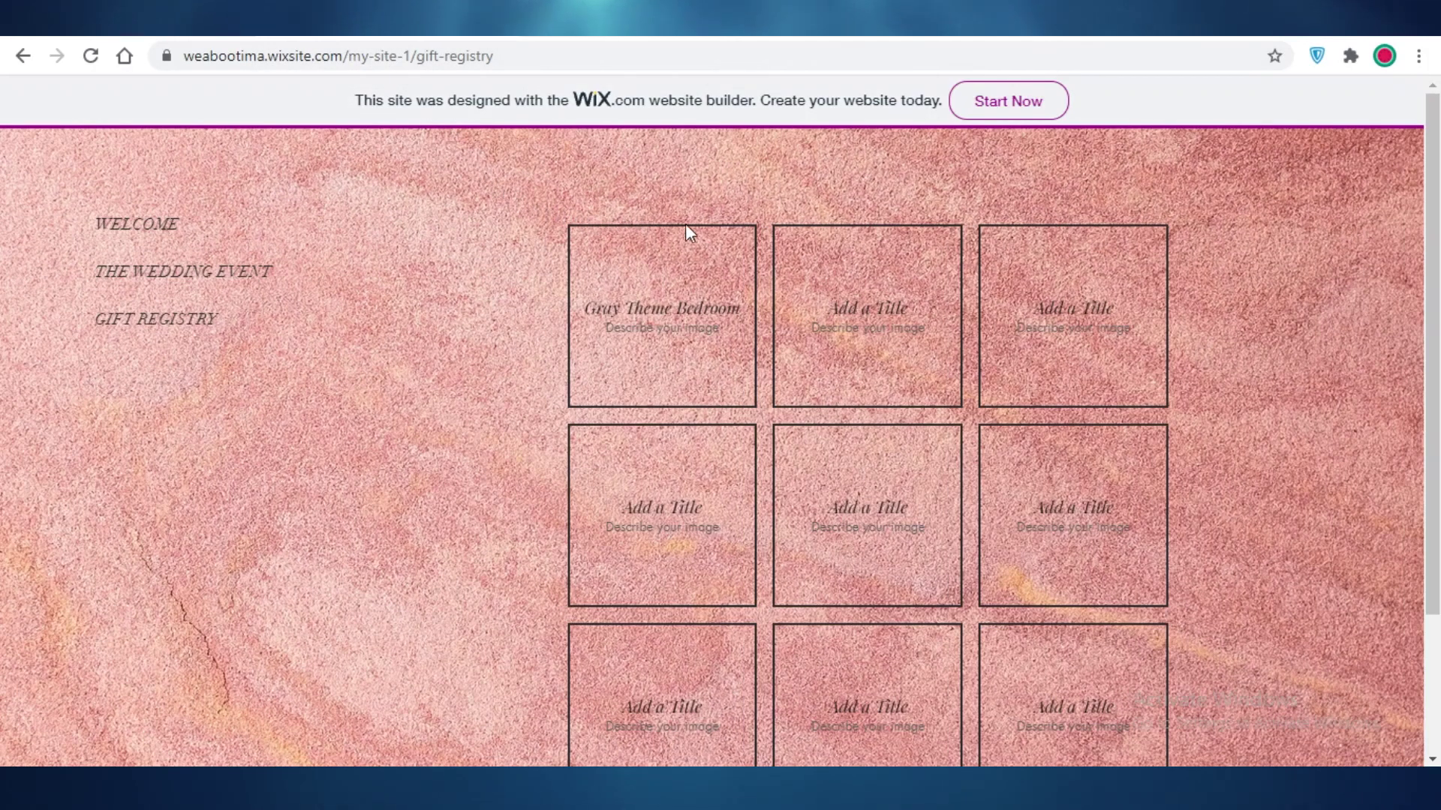